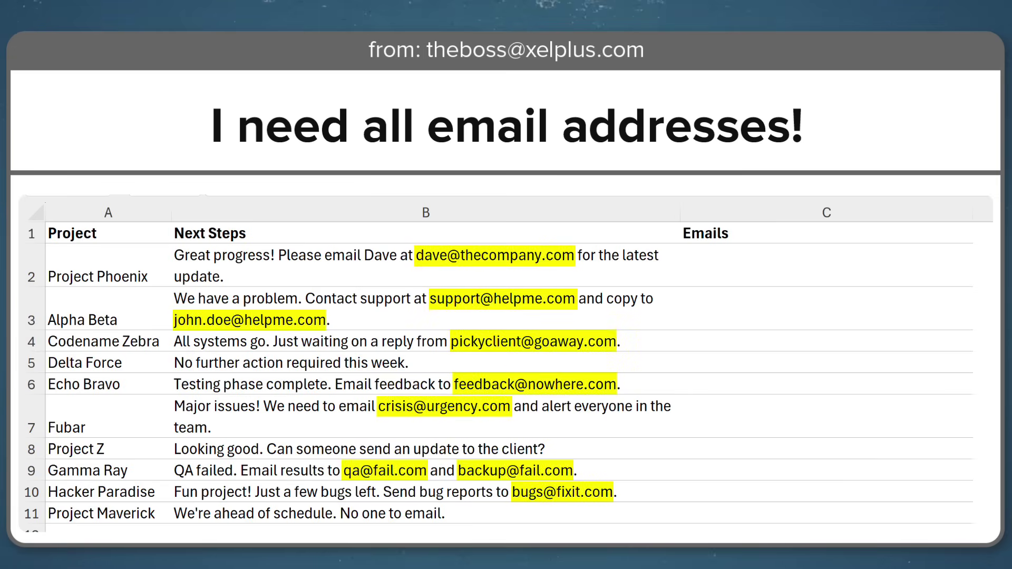
# Replace an email pasted into C2 with a REGEXEXTRACT formula filled down to C11.
pyautogui.doubleClick(416, 257)
pyautogui.moveTo(417, 257); pyautogui.dragTo(575, 259)
pyautogui.hotkey('ctrl', 'c')
pyautogui.click(714, 275)
pyautogui.doubleClick(718, 275)
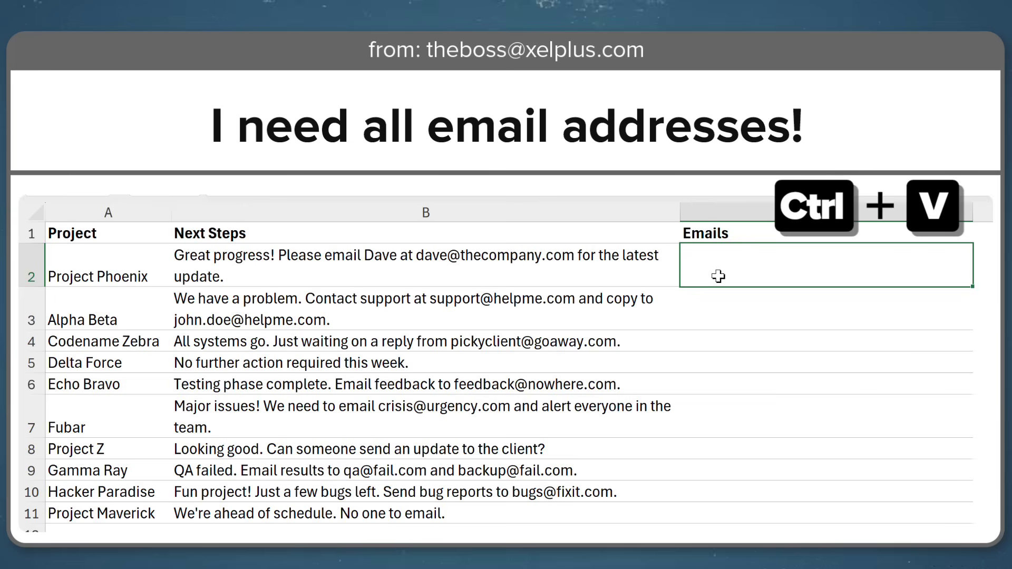
pyautogui.hotkey('ctrl', 'v')
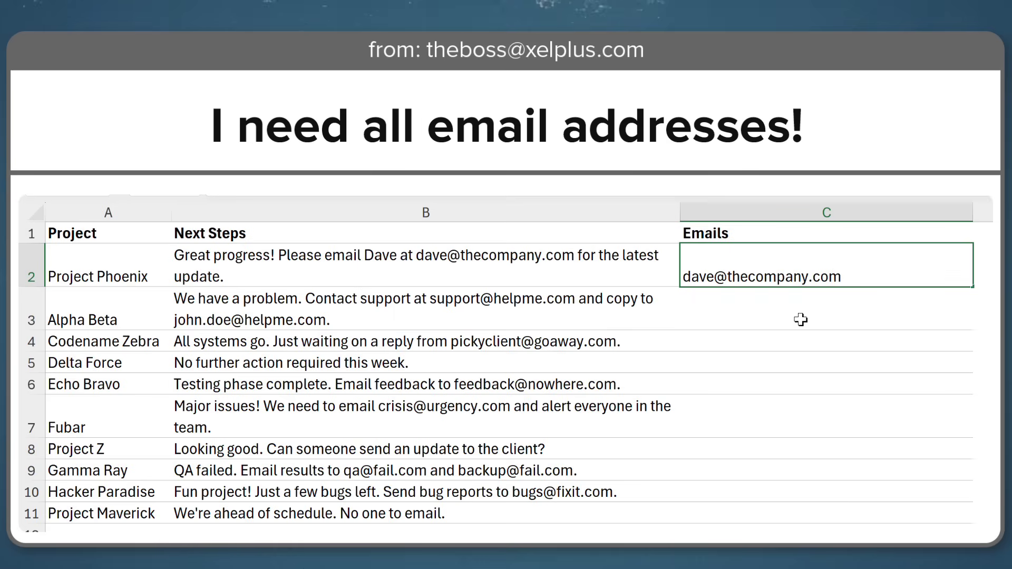
pyautogui.press('Escape')
pyautogui.write('=reg')
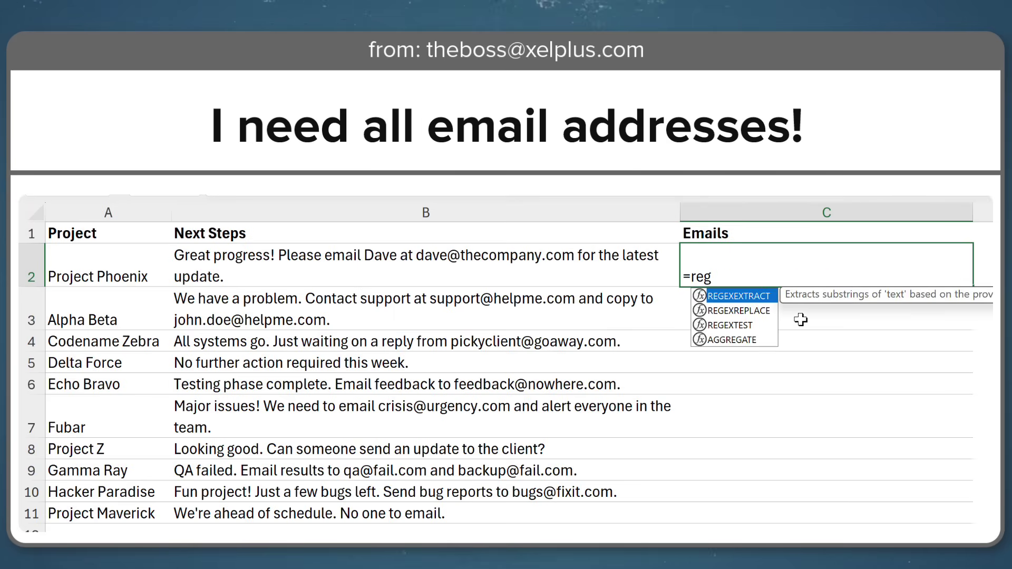
pyautogui.press('Tab')
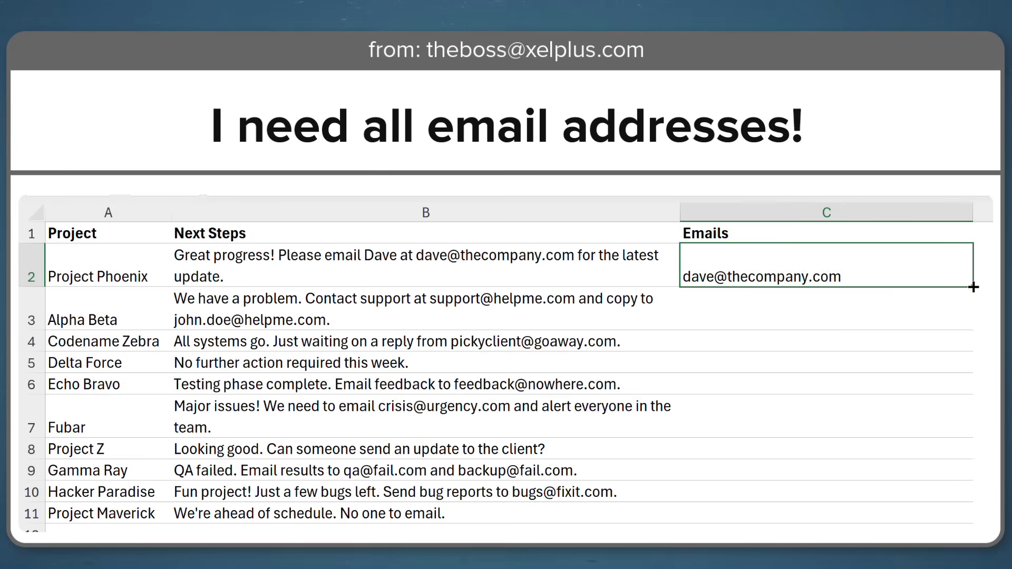
pyautogui.moveTo(973, 287); pyautogui.dragTo(943, 527)
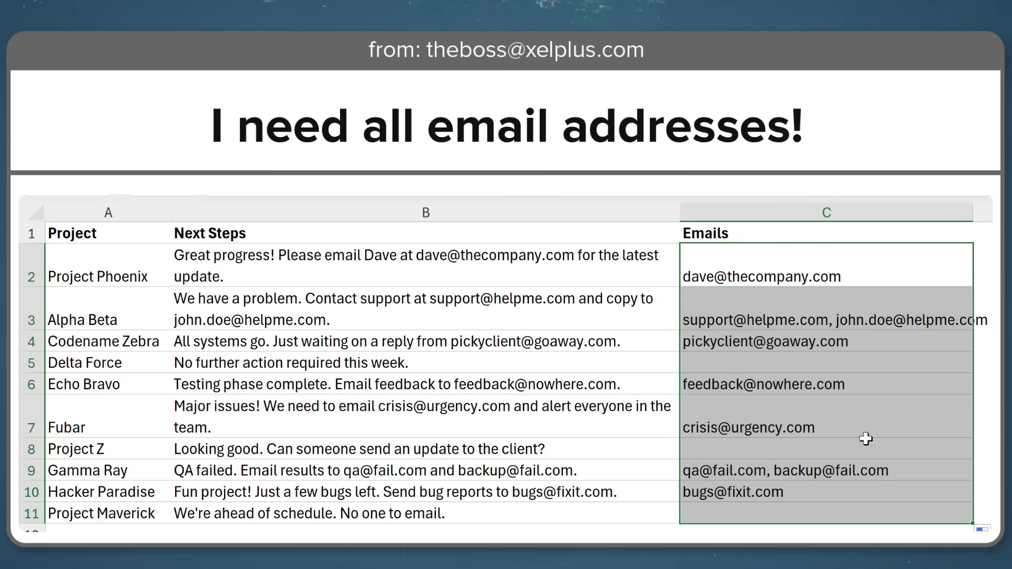
# Add a second contact e-mail address to the Project Phoenix note in B2.
pyautogui.doubleClick(388, 266)
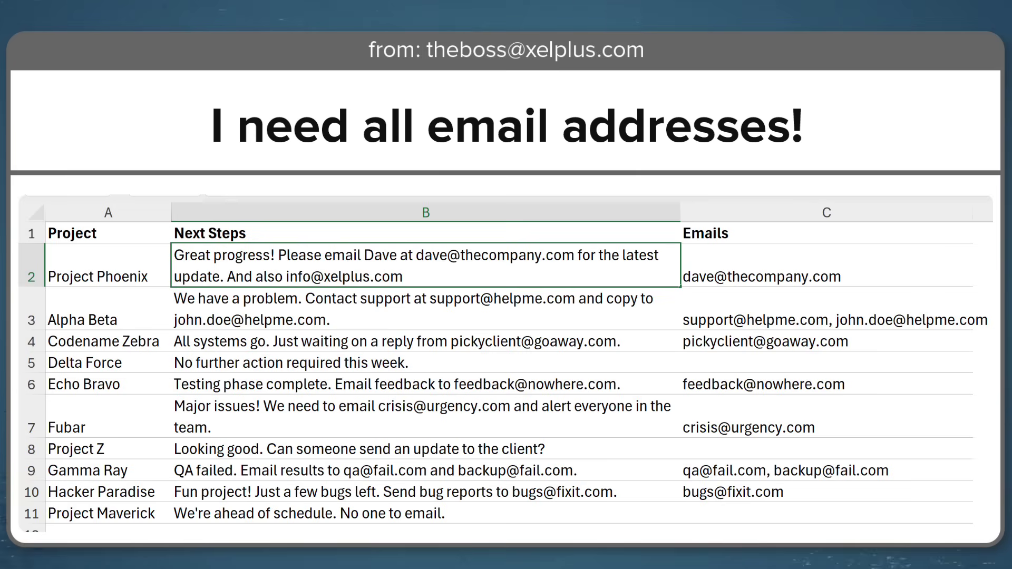
pyautogui.press('Return')
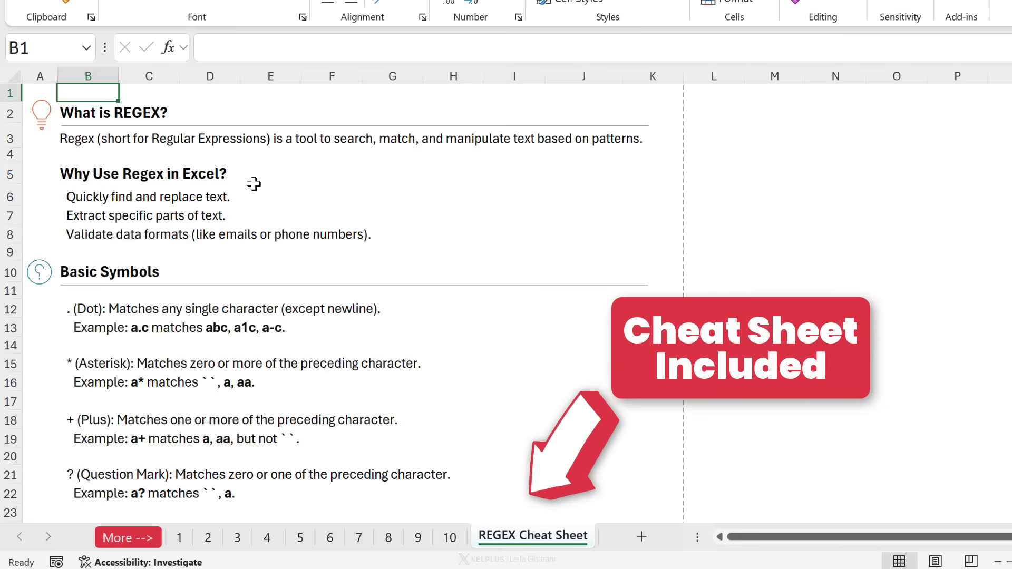
# Leave the REGEX Cheat Sheet and return to sheet 1.
pyautogui.scroll(-8, 254, 184)
pyautogui.scroll(8, 259, 185)
pyautogui.click(179, 537)
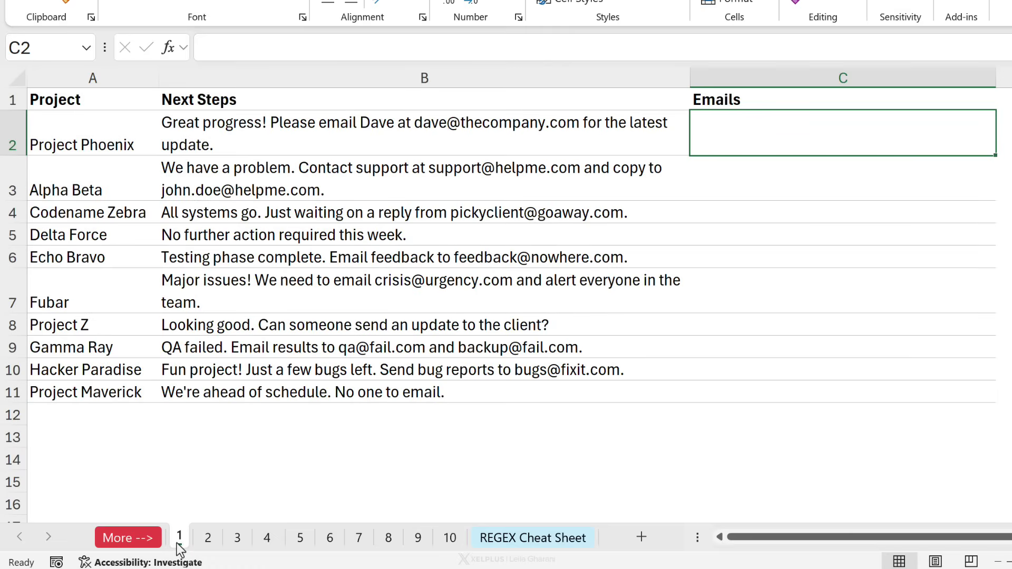
# Review the project names in column A and their notes in column B.
pyautogui.click(254, 138)
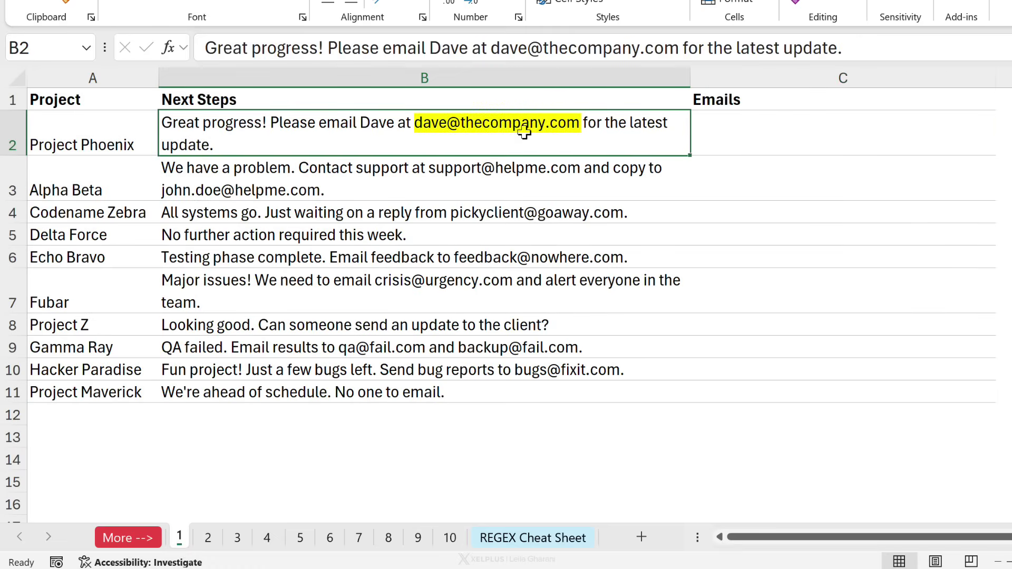
pyautogui.click(105, 145)
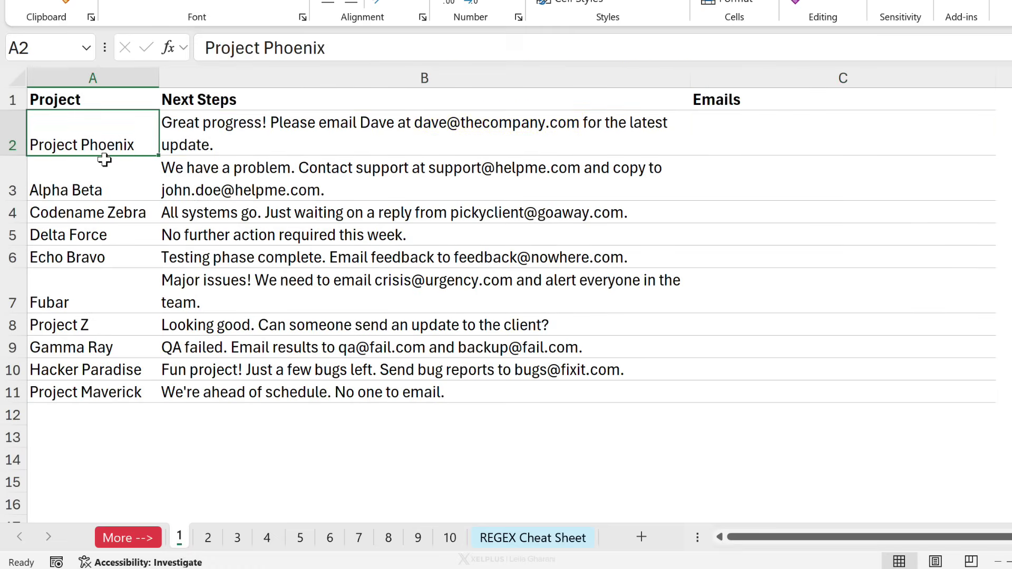
pyautogui.click(103, 191)
pyautogui.moveTo(102, 142); pyautogui.dragTo(90, 301)
pyautogui.click(90, 301)
pyautogui.click(222, 296)
pyautogui.click(486, 135)
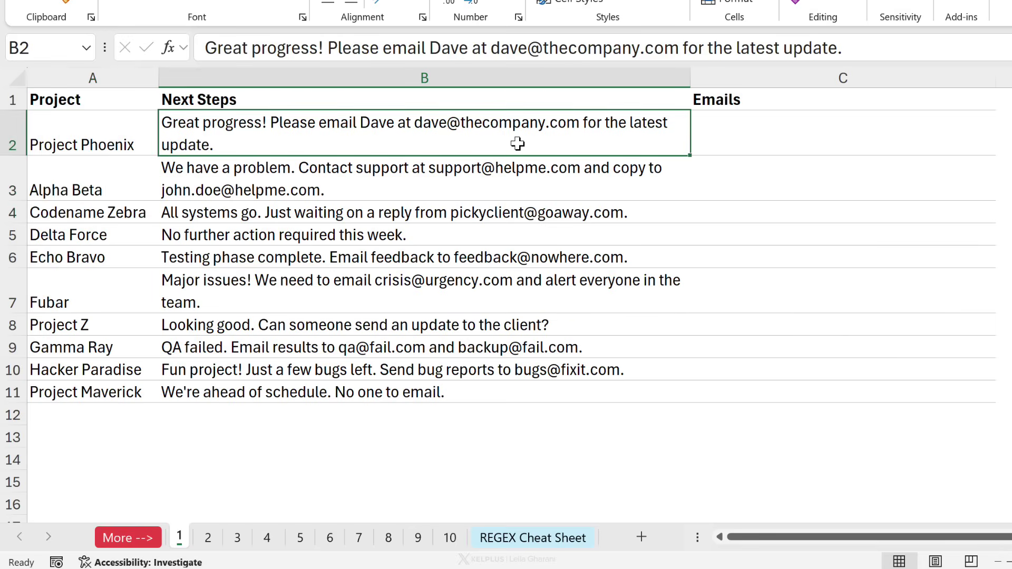
pyautogui.click(521, 172)
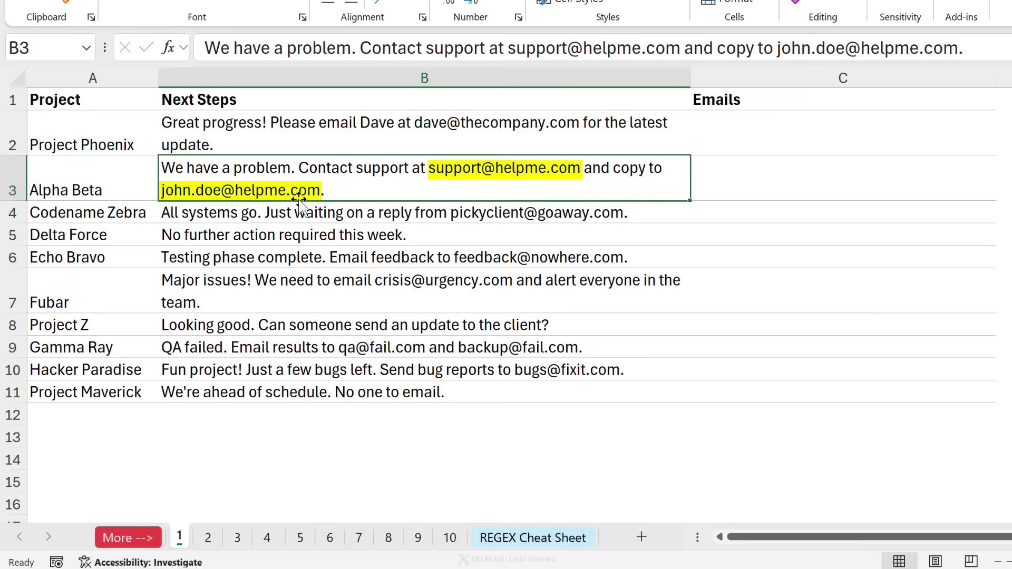
# Check the empty Emails cells C2 and C3, ending on C2.
pyautogui.click(748, 138)
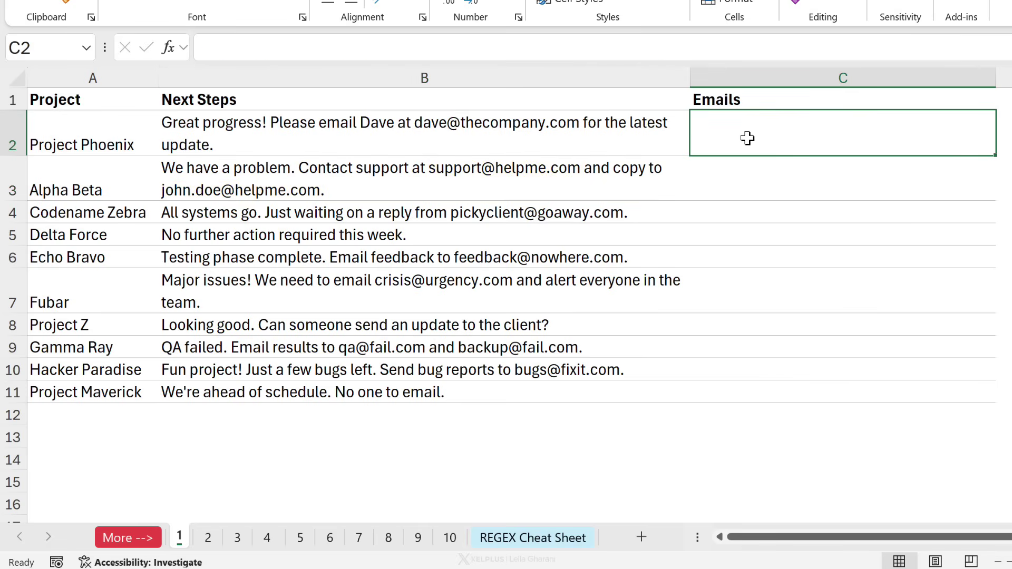
pyautogui.click(754, 166)
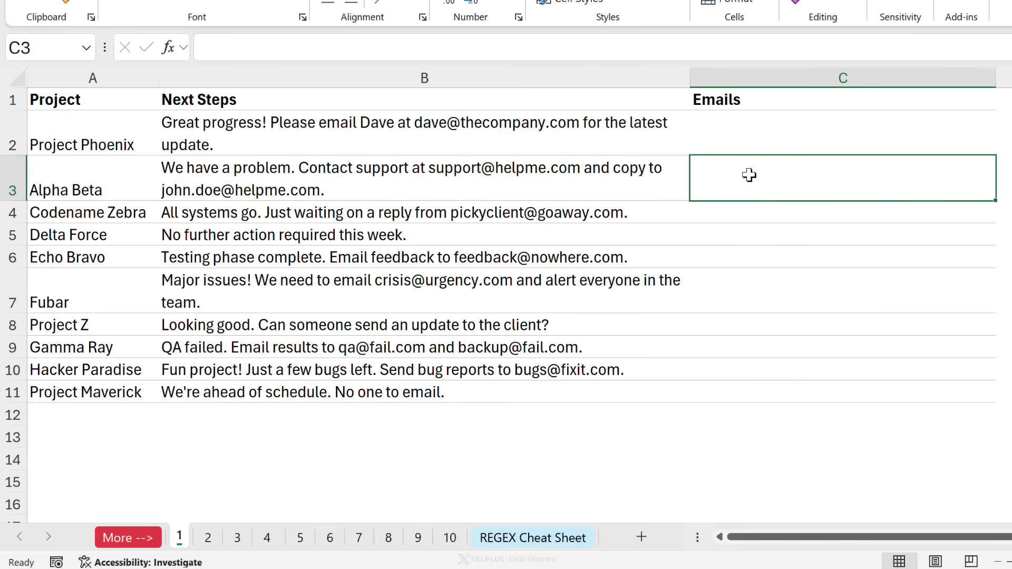
pyautogui.click(724, 126)
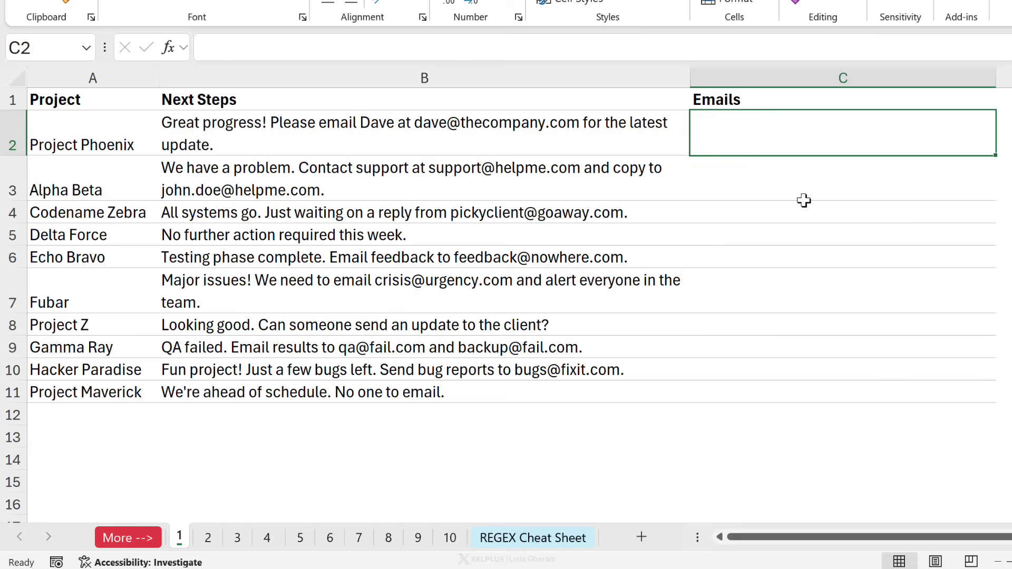
# Enter =REGEXEXTRACT(B2,"") in C2, leaving the pattern empty for now.
pyautogui.write('=')
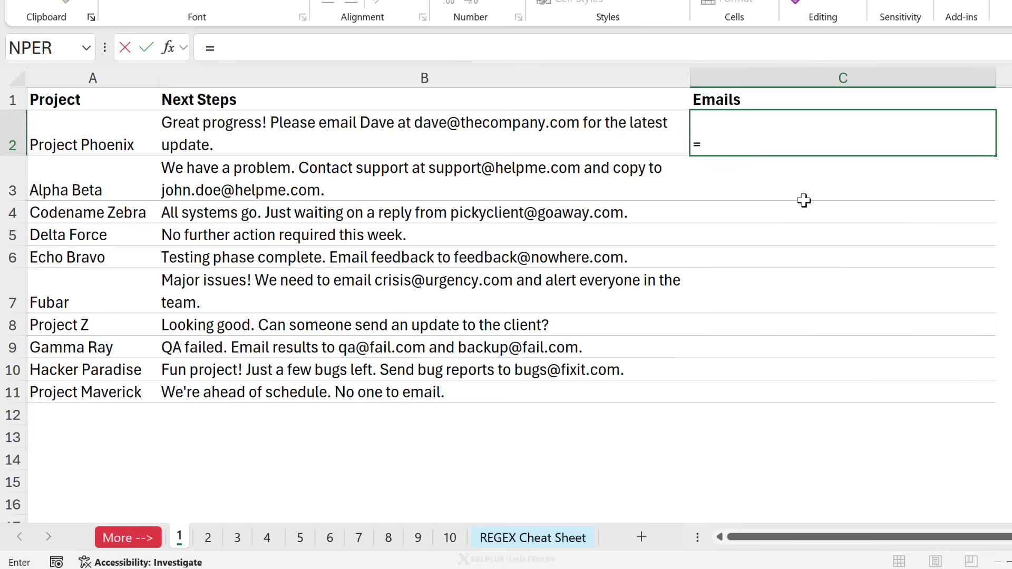
pyautogui.write('reg')
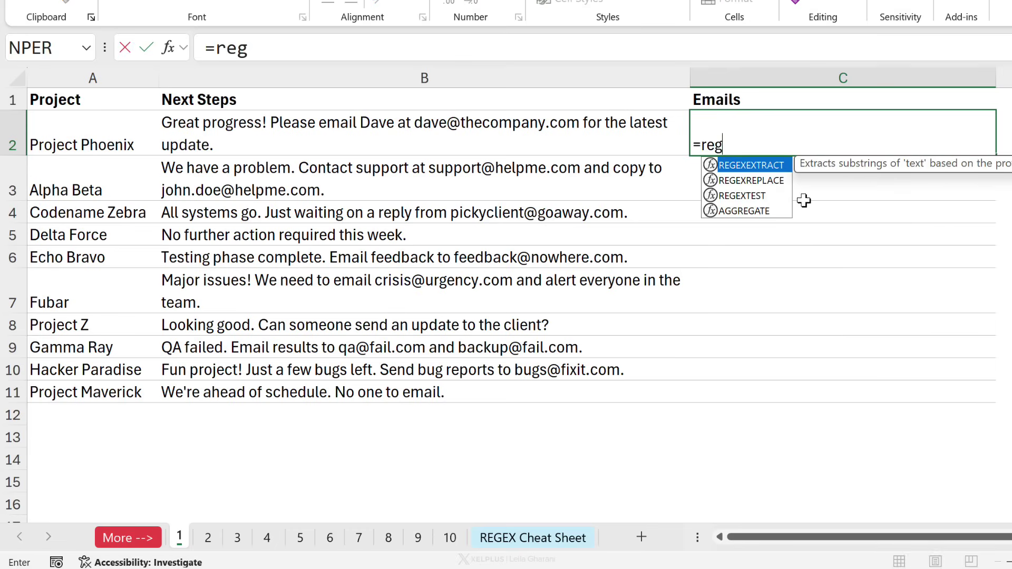
pyautogui.press('Tab')
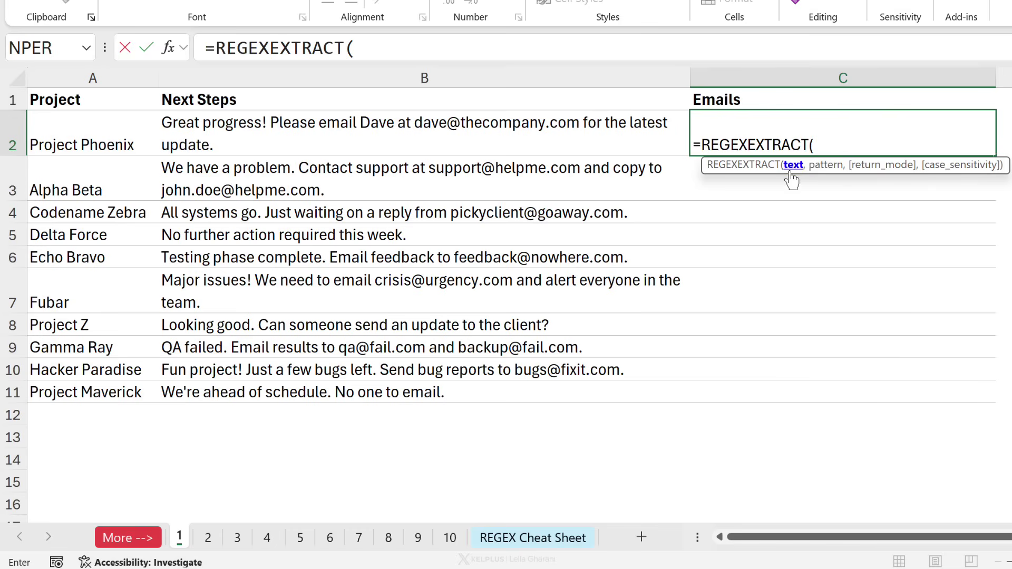
pyautogui.click(502, 137)
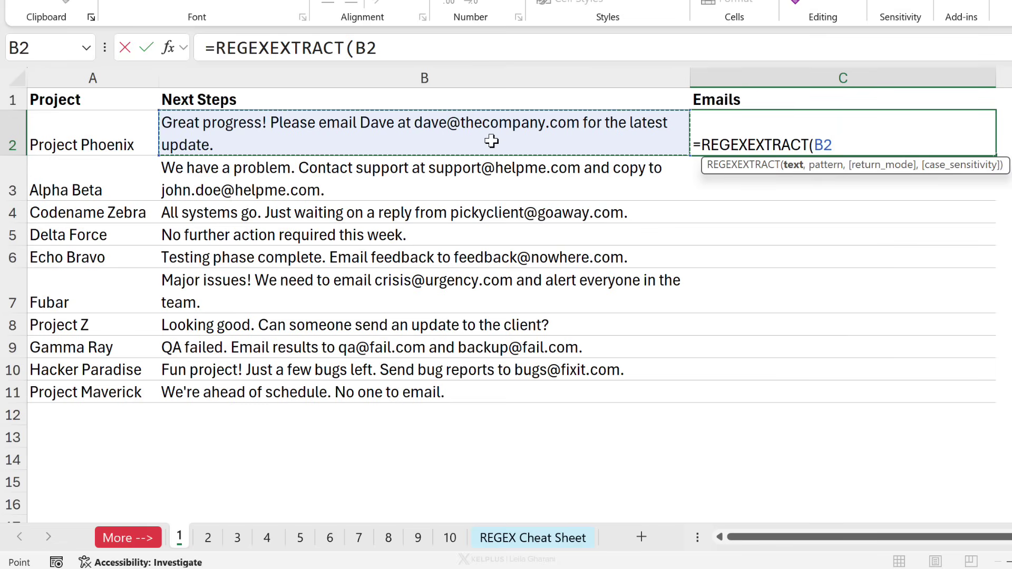
pyautogui.write(',')
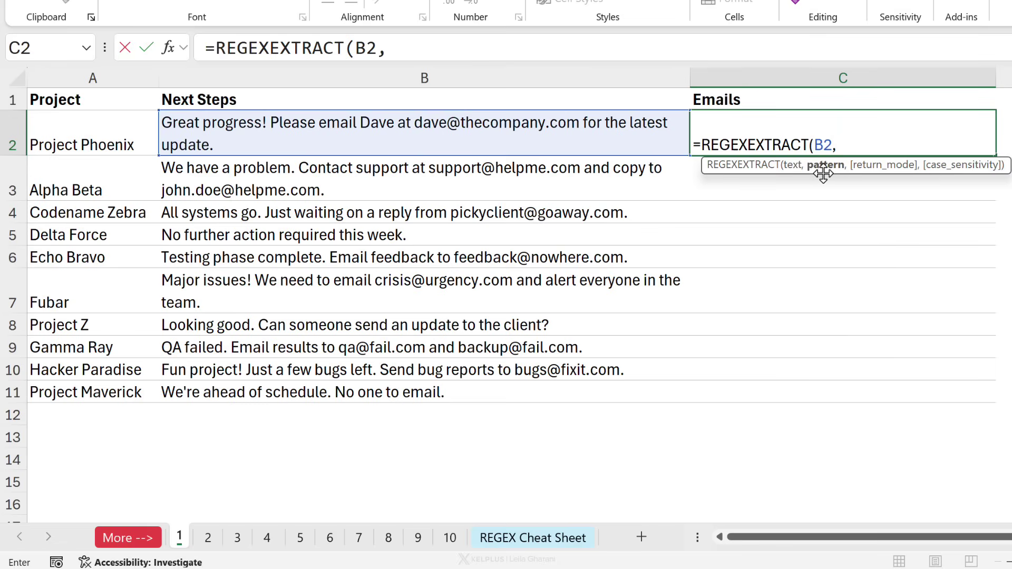
pyautogui.write('"")')
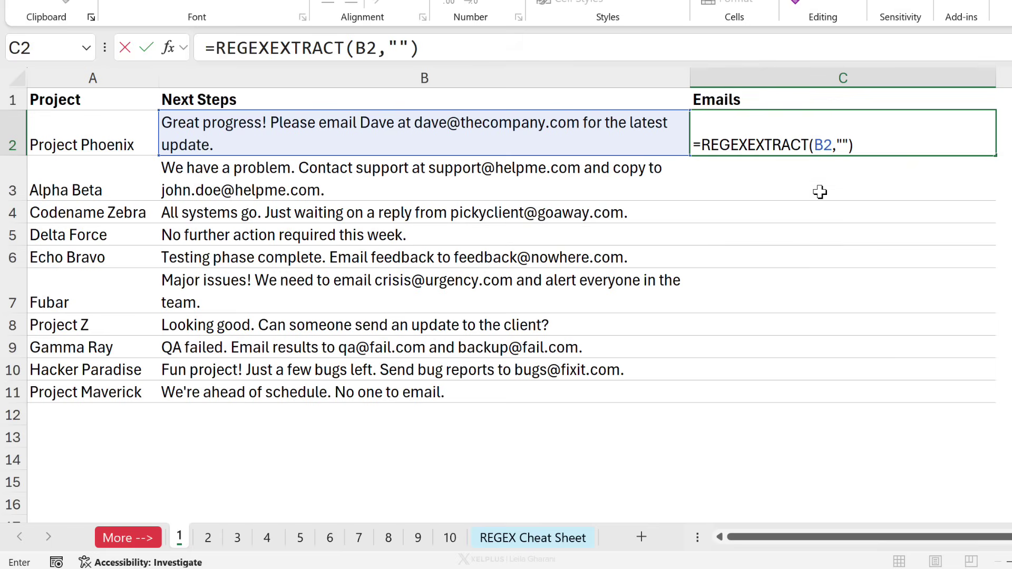
pyautogui.hotkey('ctrl', 'Return')
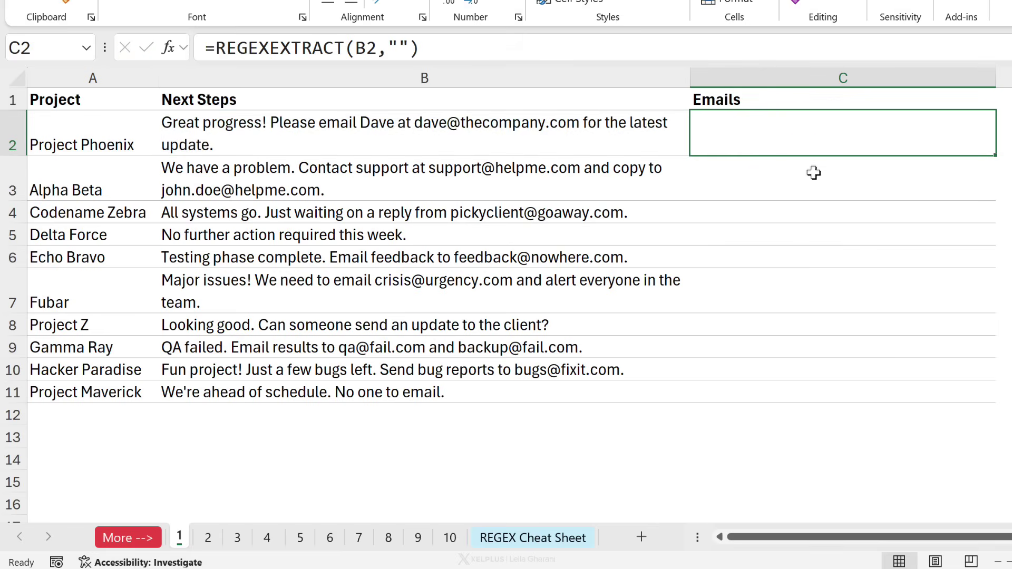
# Type the placeholder 'extract email addresses' as C2's pattern, then erase it.
pyautogui.click(399, 48)
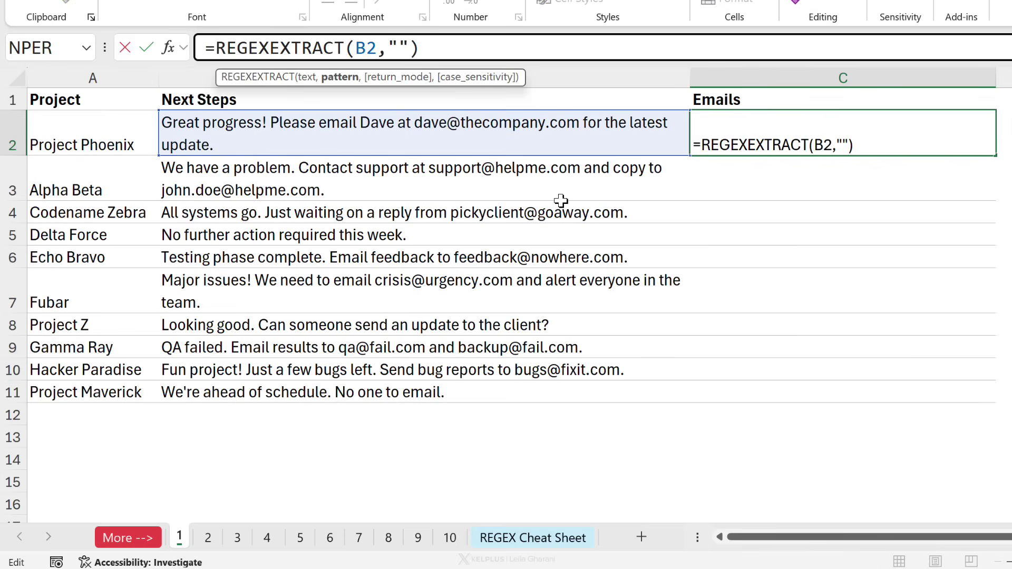
pyautogui.write('extract ')
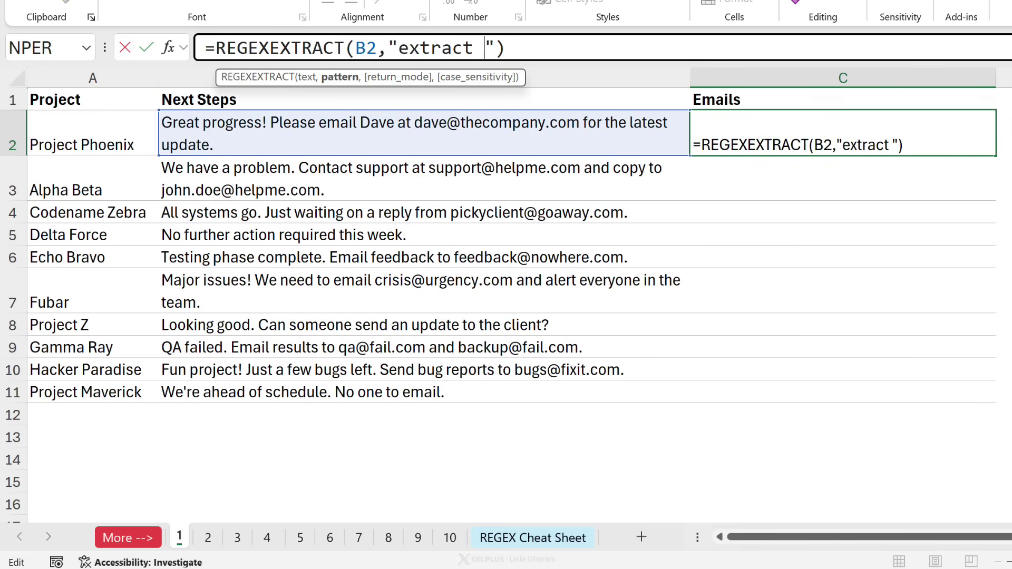
pyautogui.write('email addres')
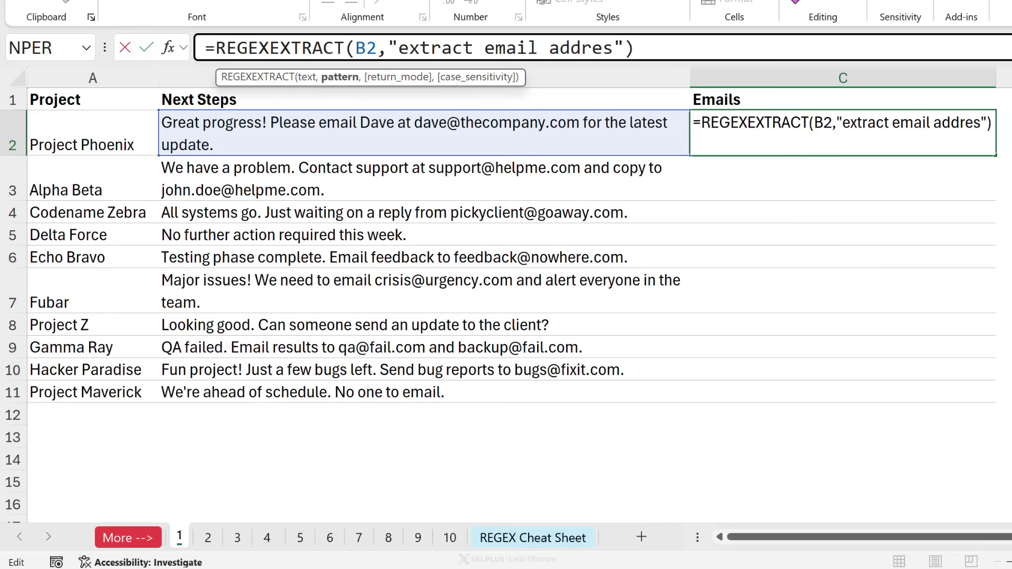
pyautogui.write('ses')
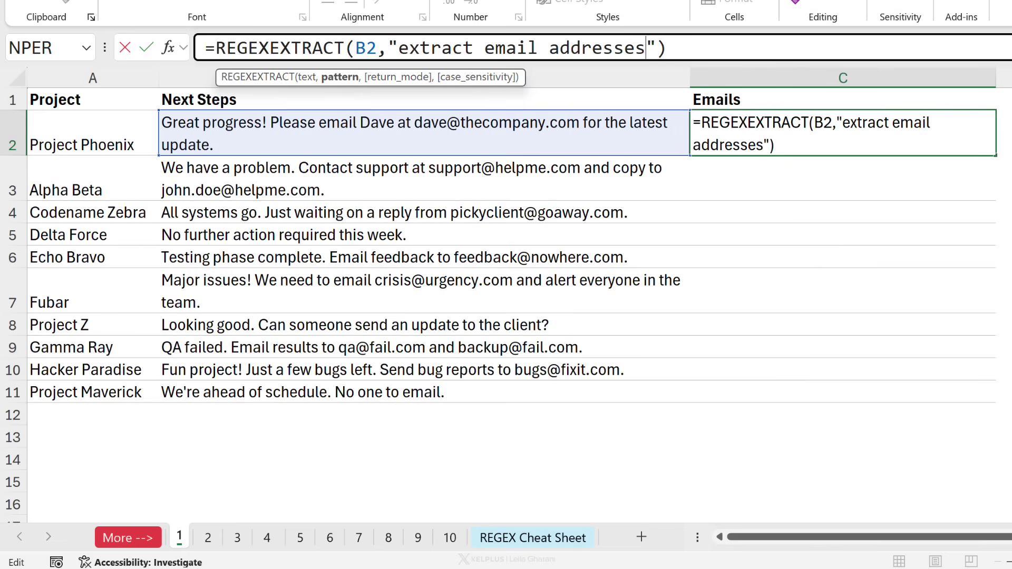
pyautogui.press('BackSpace')
pyautogui.press('BackSpace')
pyautogui.press('BackSpace')
pyautogui.press('BackSpace')
pyautogui.press('BackSpace')
pyautogui.press('BackSpace')
pyautogui.press('BackSpace')
pyautogui.press('BackSpace')
pyautogui.press('BackSpace')
pyautogui.press('BackSpace')
pyautogui.press('BackSpace')
pyautogui.press('BackSpace')
pyautogui.press('BackSpace')
pyautogui.press('BackSpace')
pyautogui.press('BackSpace')
pyautogui.press('BackSpace')
pyautogui.press('BackSpace')
pyautogui.press('BackSpace')
pyautogui.press('BackSpace')
pyautogui.press('BackSpace')
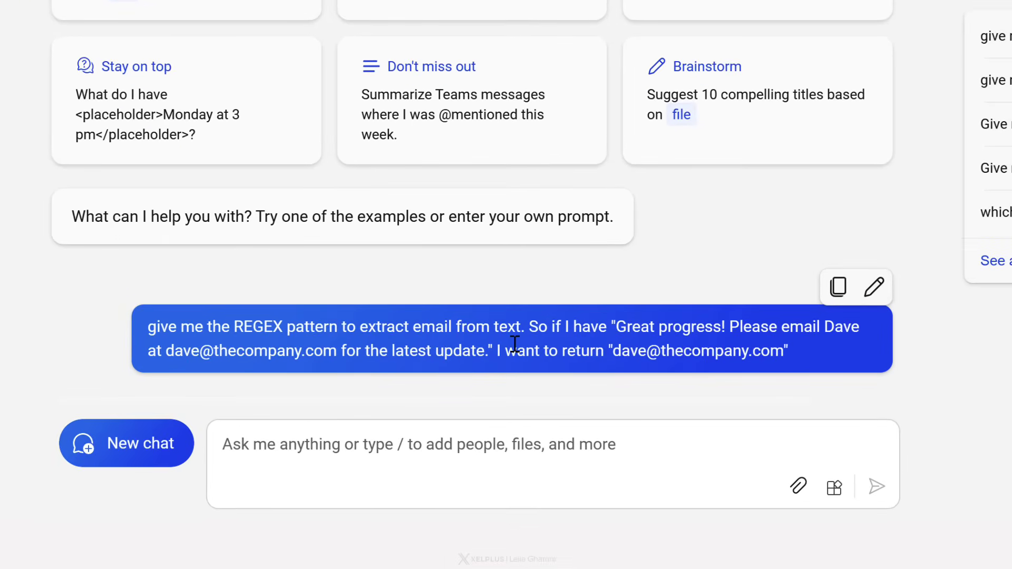
# Review the sample sentence and target email address in the Copilot prompt.
pyautogui.moveTo(614, 331); pyautogui.dragTo(360, 360)
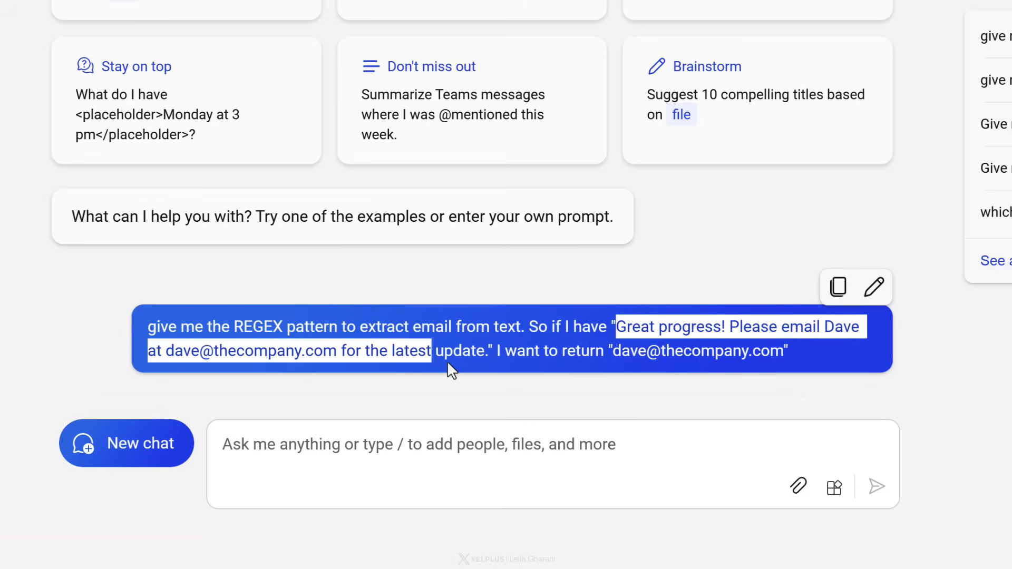
pyautogui.moveTo(484, 358); pyautogui.dragTo(491, 351)
pyautogui.click(519, 352)
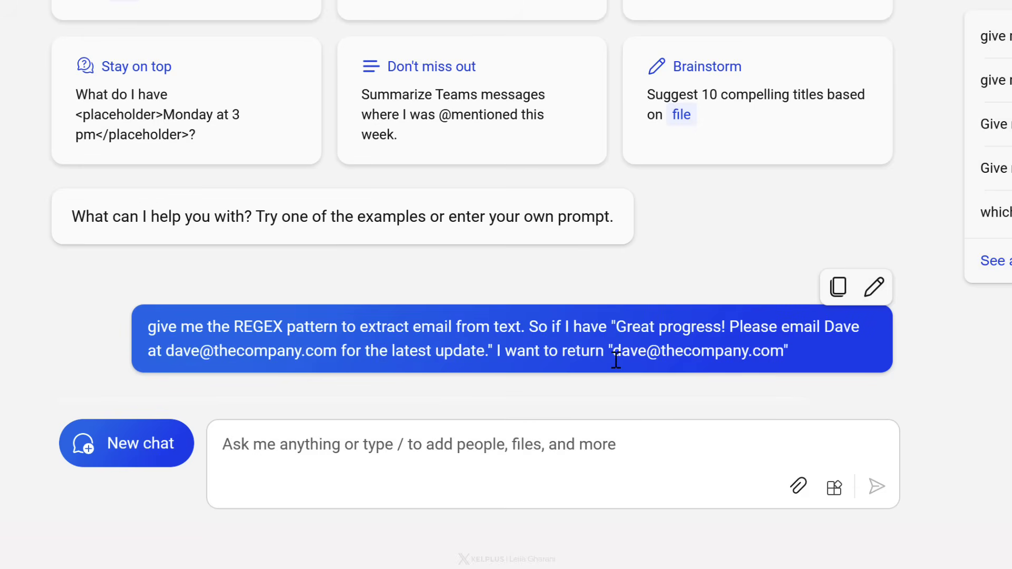
pyautogui.moveTo(614, 352); pyautogui.dragTo(784, 352)
pyautogui.click(796, 349)
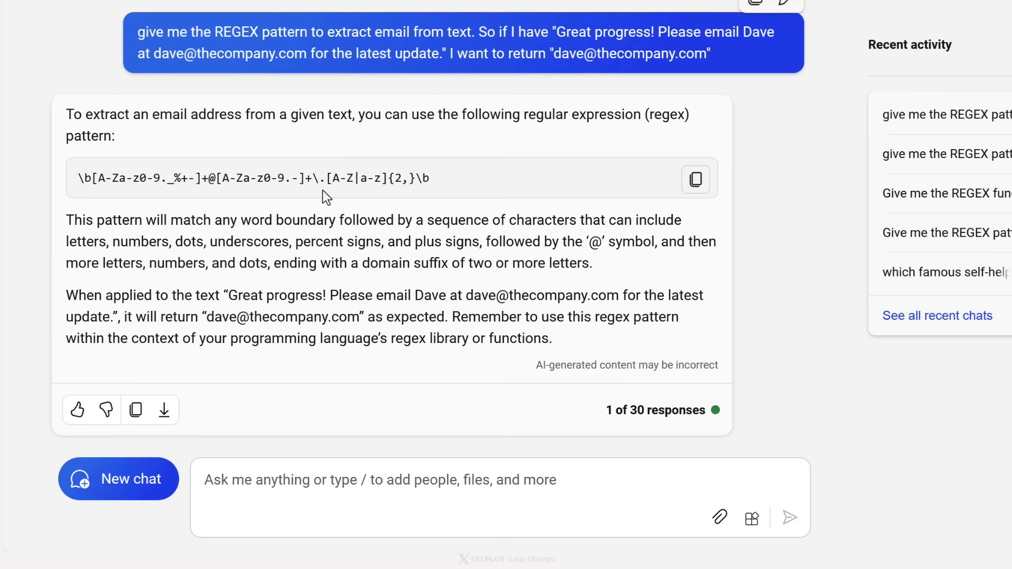
pyautogui.click(692, 185)
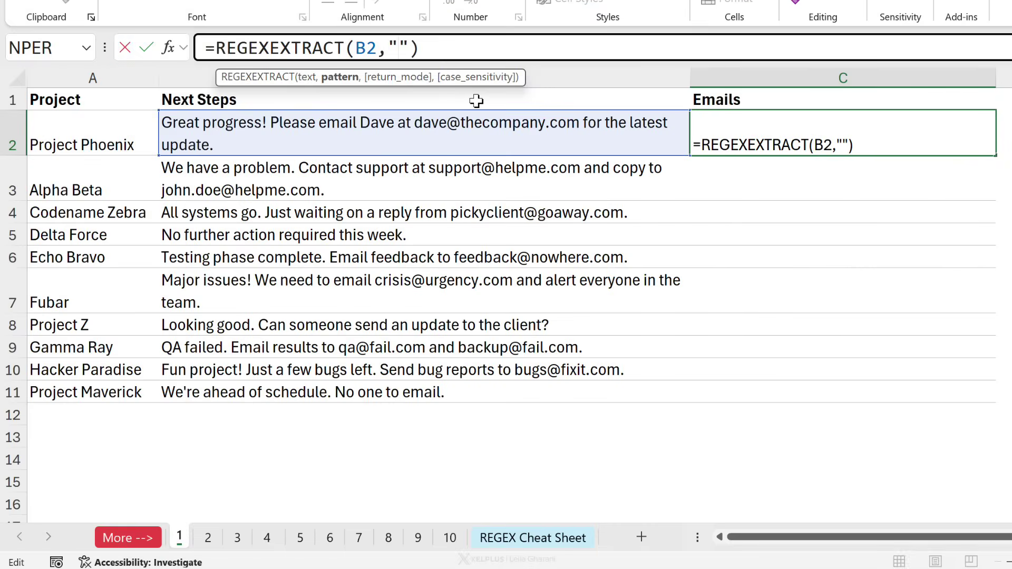
pyautogui.hotkey('ctrl', 'v')
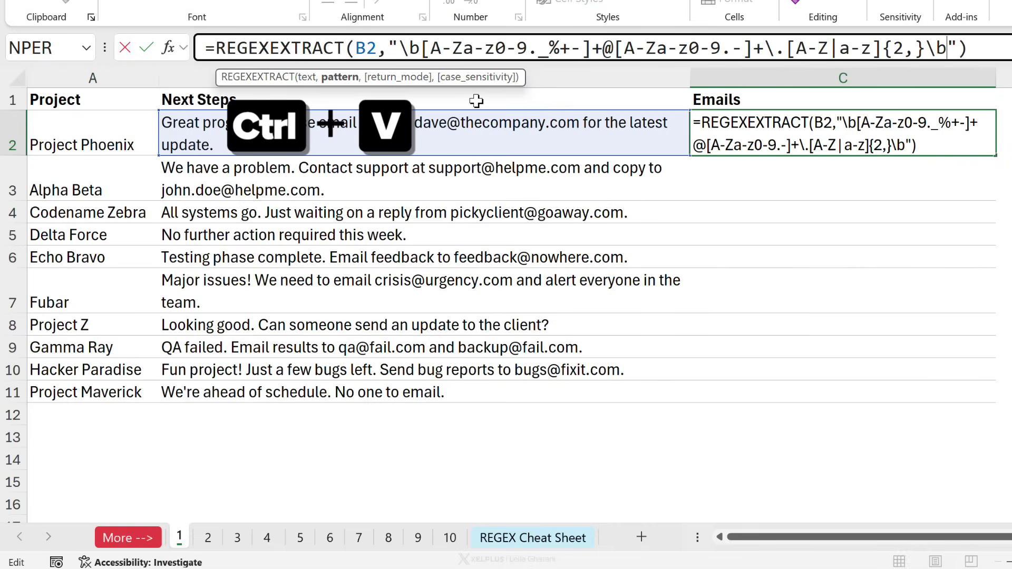
pyautogui.hotkey('ctrl', 'Return')
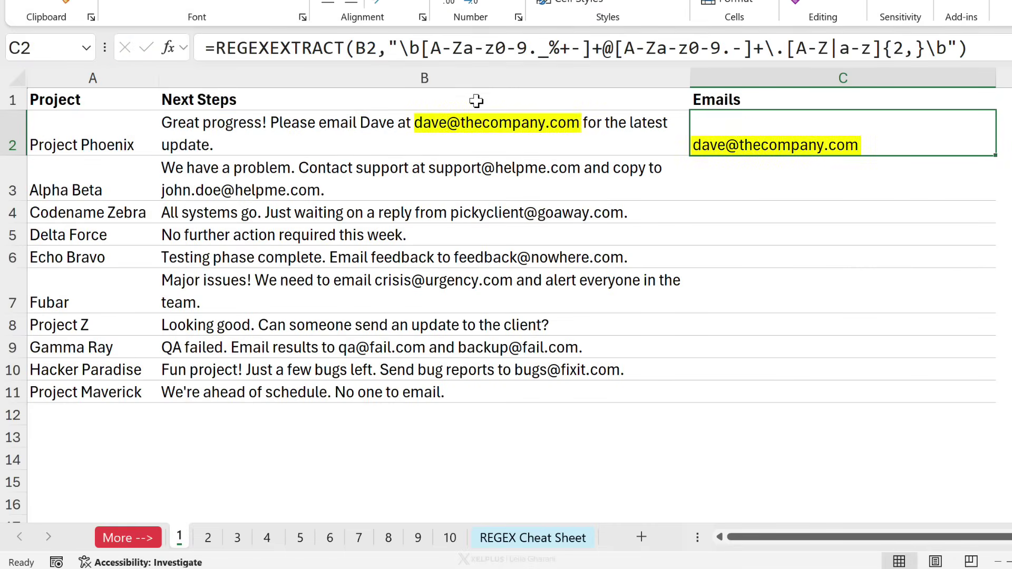
pyautogui.moveTo(995, 155); pyautogui.dragTo(988, 184)
pyautogui.click(800, 190)
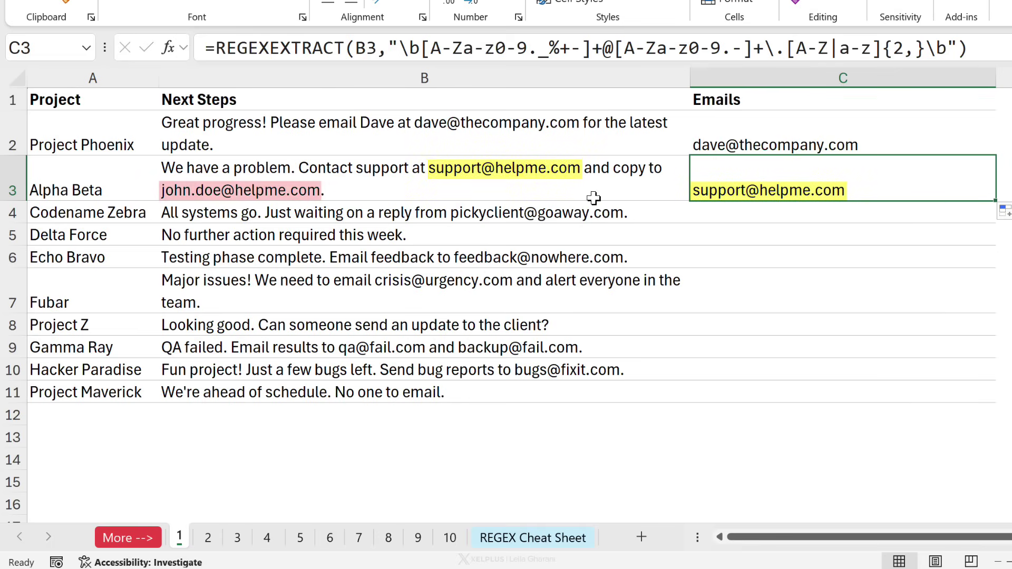
pyautogui.click(773, 129)
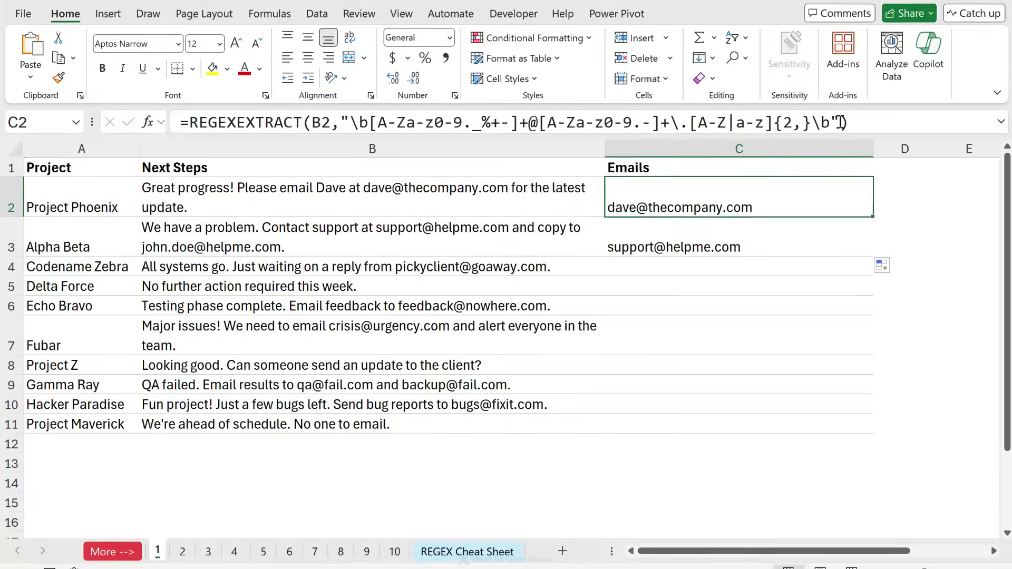
# Add return mode 1 (All matches) to C2's REGEXEXTRACT formula.
pyautogui.click(841, 122)
pyautogui.write(',')
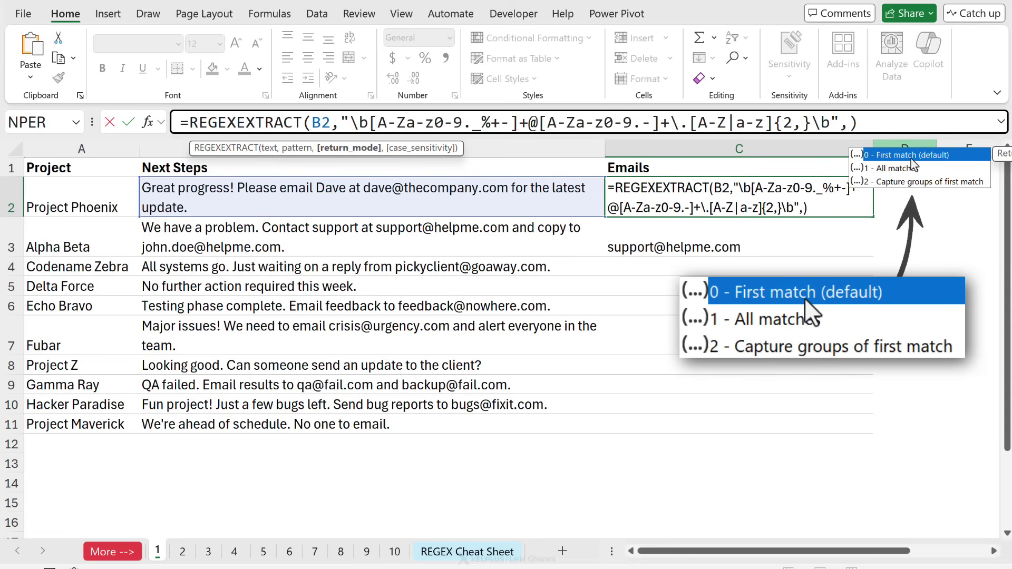
pyautogui.click(895, 172)
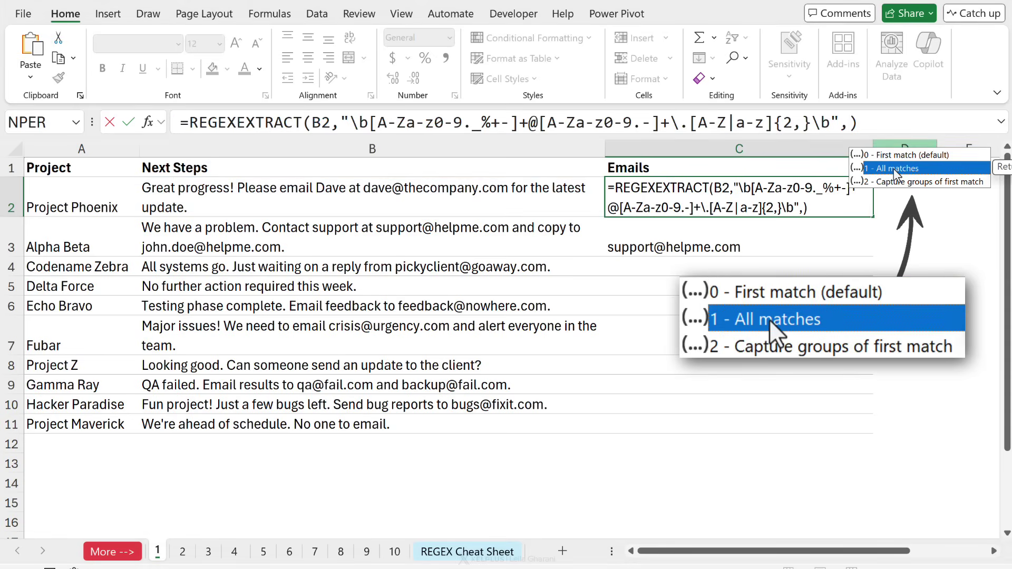
pyautogui.doubleClick(895, 169)
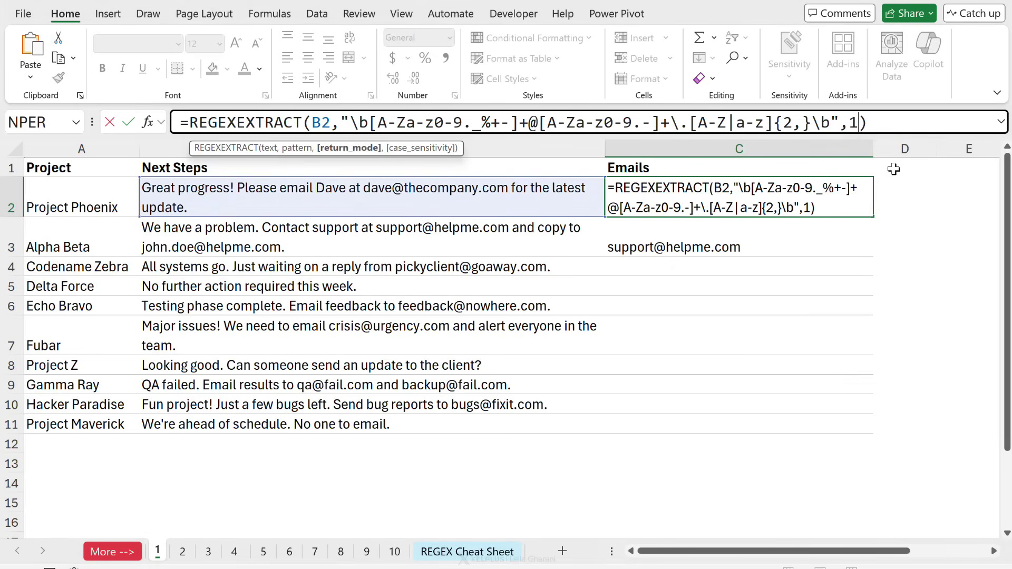
pyautogui.doubleClick(854, 125)
pyautogui.click(879, 125)
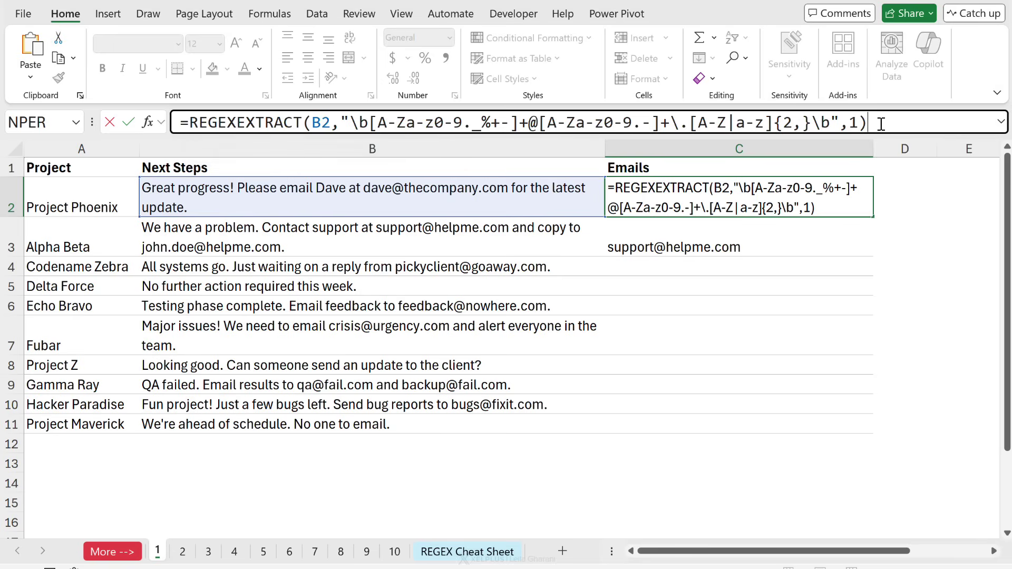
pyautogui.hotkey('ctrl', 'Return')
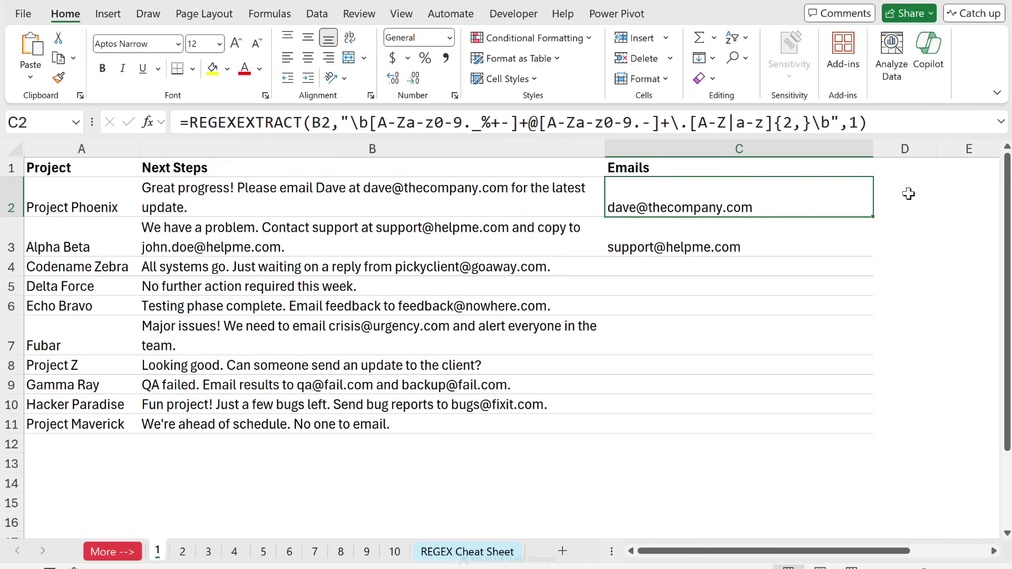
# Fill the formula down to C3 and C4, checking C3's #SPILL! and C4's address.
pyautogui.moveTo(872, 216); pyautogui.dragTo(865, 251)
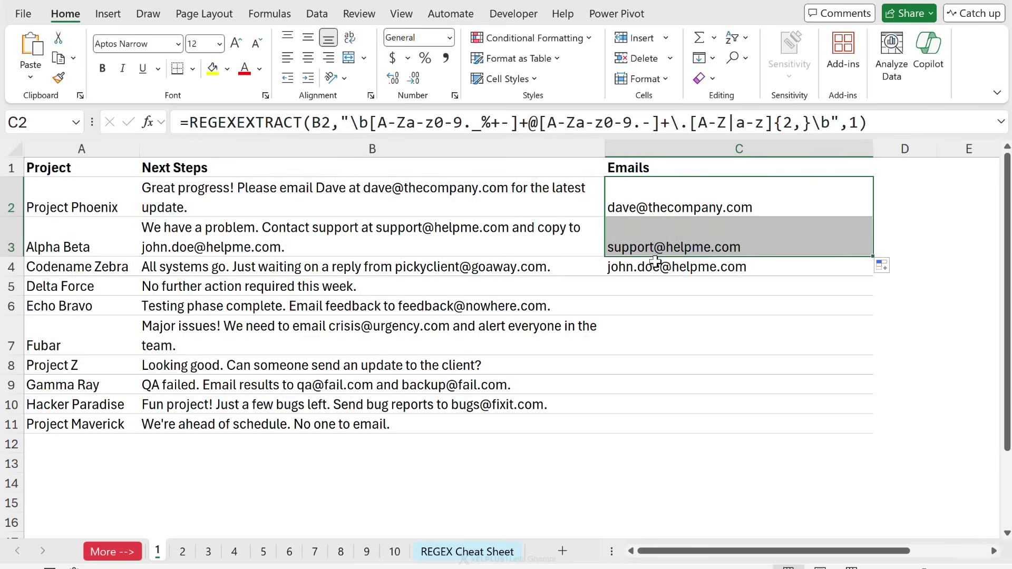
pyautogui.click(631, 248)
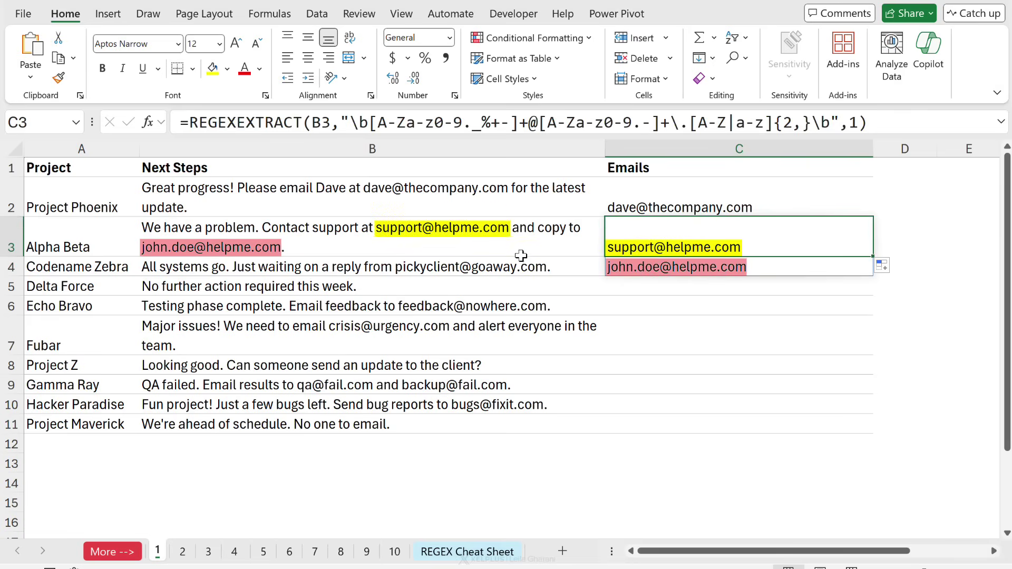
pyautogui.click(683, 268)
pyautogui.click(689, 243)
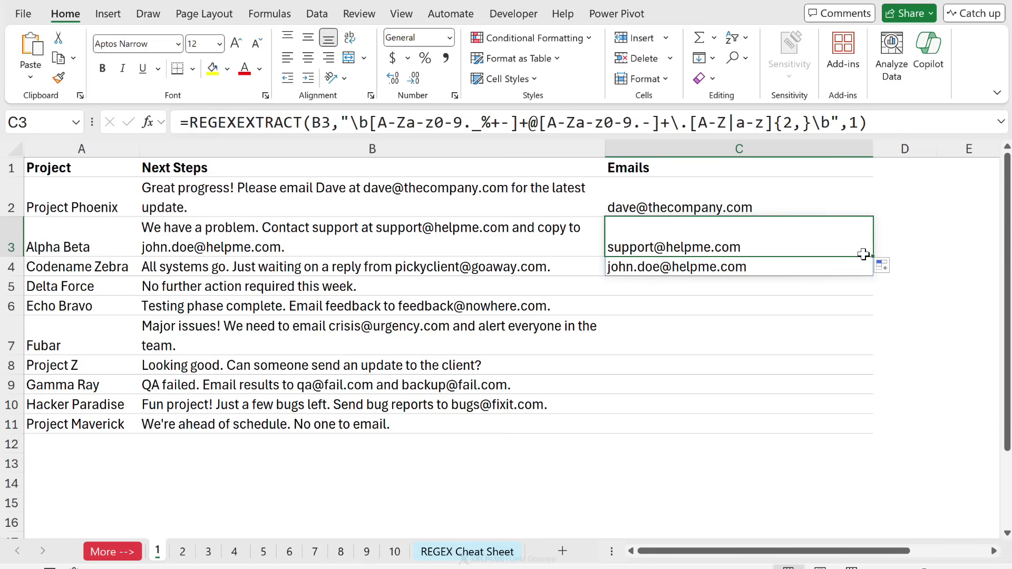
pyautogui.moveTo(872, 258); pyautogui.dragTo(866, 271)
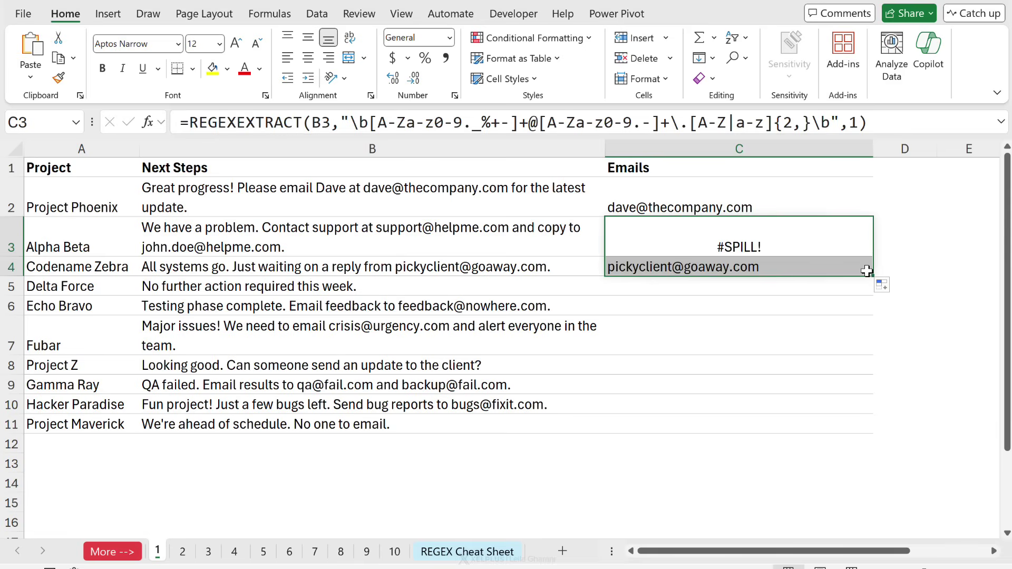
pyautogui.click(770, 270)
pyautogui.click(747, 234)
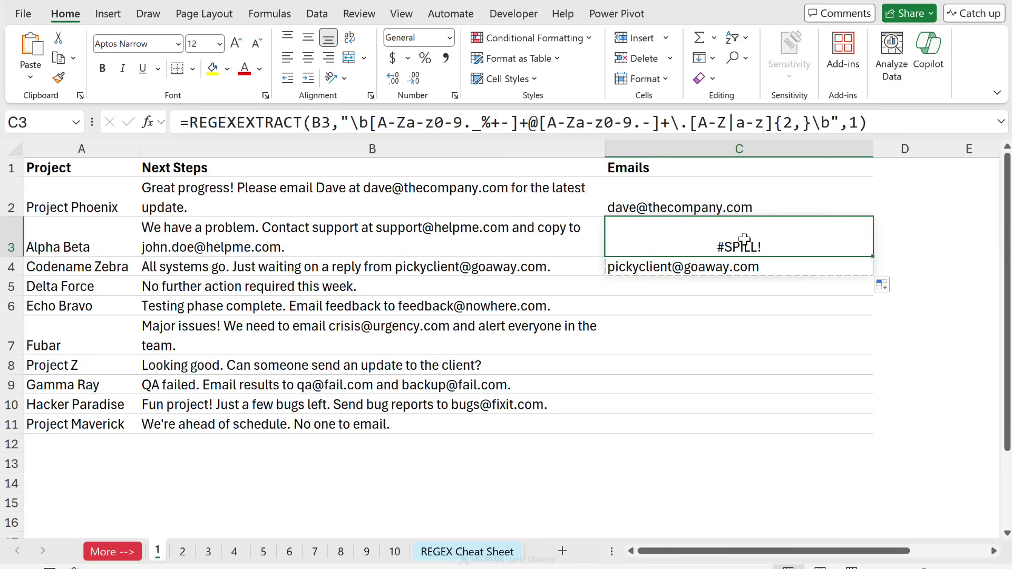
pyautogui.click(669, 207)
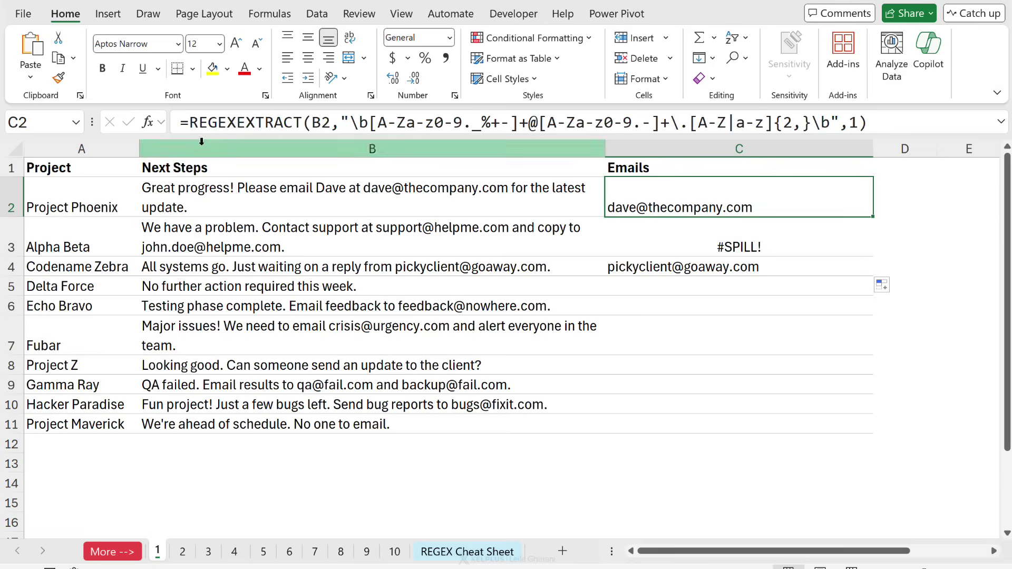
# Wrap C2's REGEXEXTRACT in TEXTJOIN with ", " delimiter and TRUE to ignore empties.
pyautogui.click(188, 123)
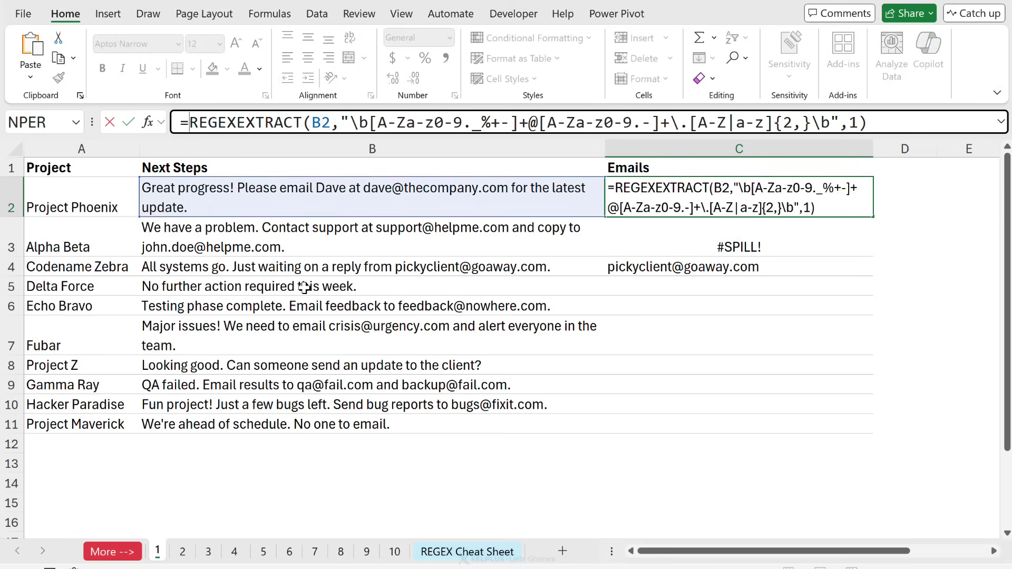
pyautogui.write('text')
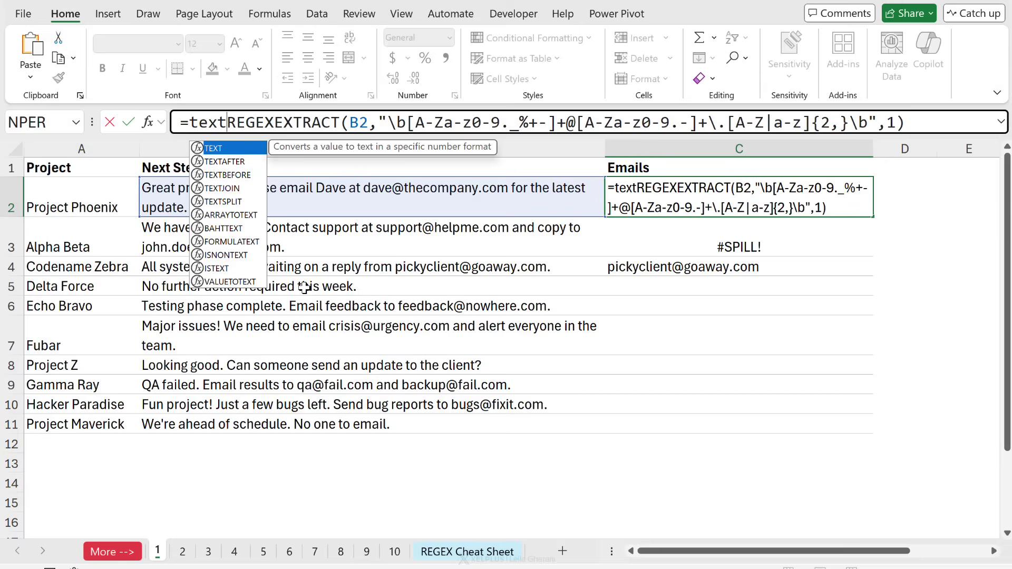
pyautogui.write('jo')
pyautogui.press('Tab')
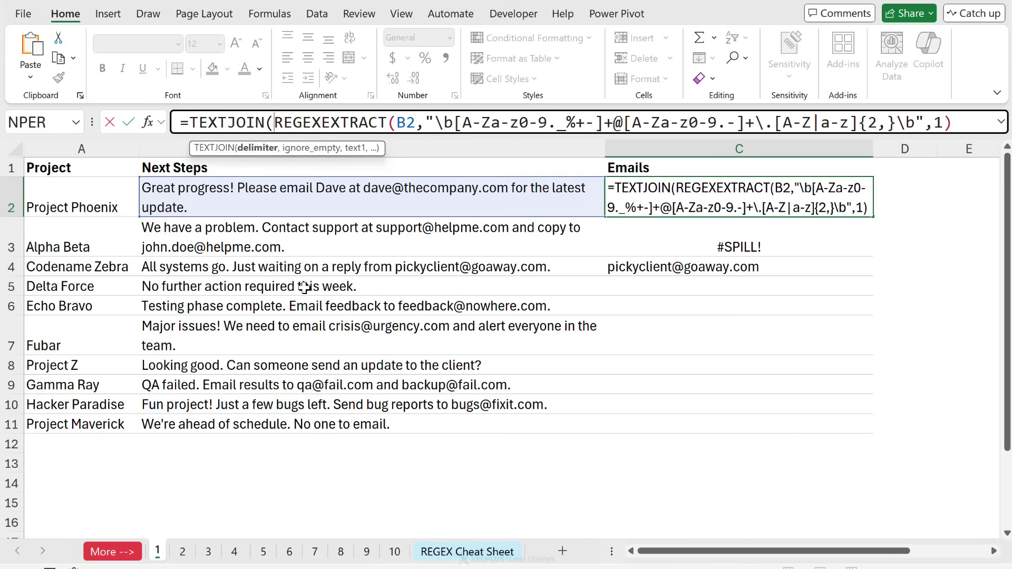
pyautogui.write('"')
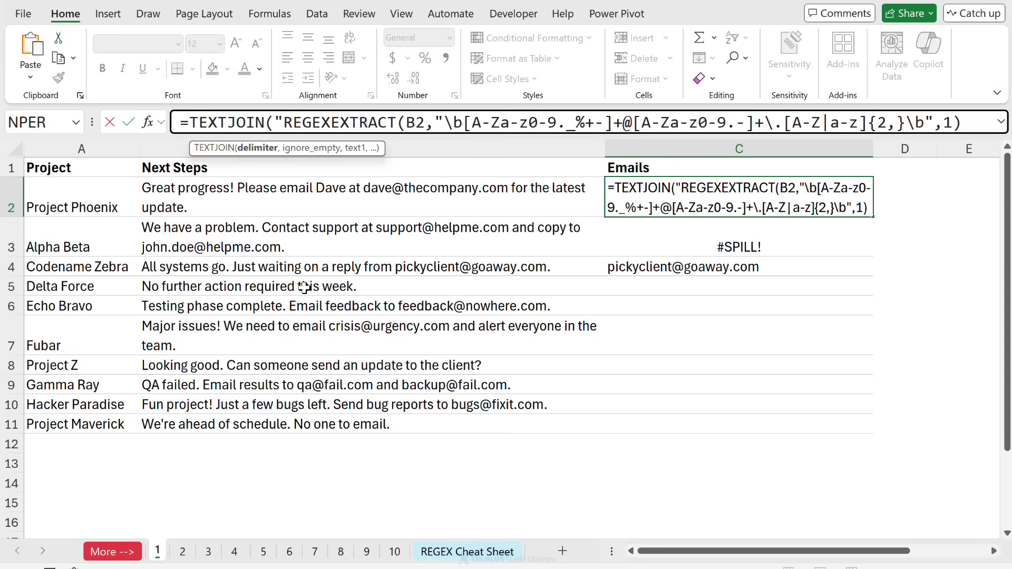
pyautogui.write(',')
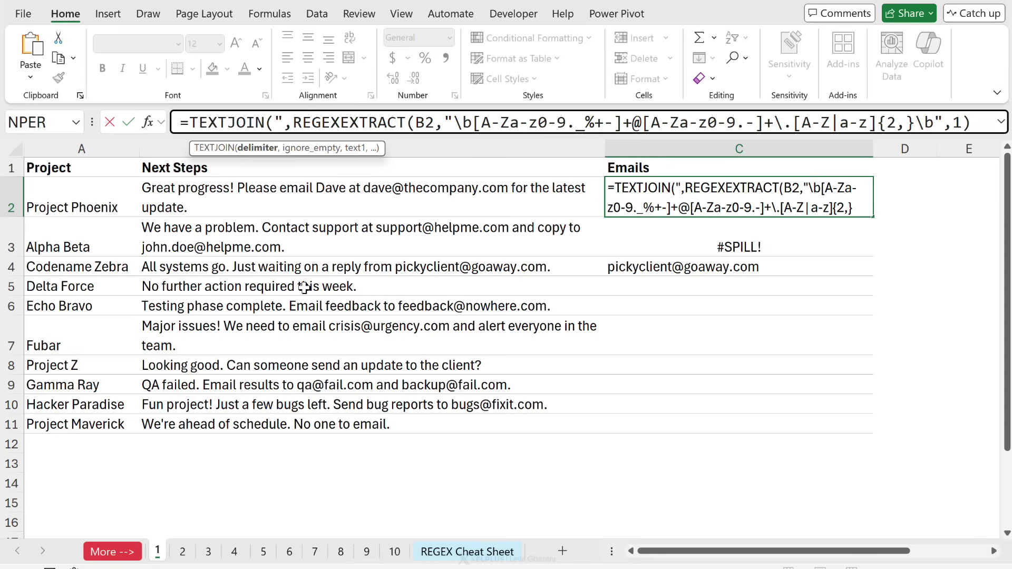
pyautogui.write(' "')
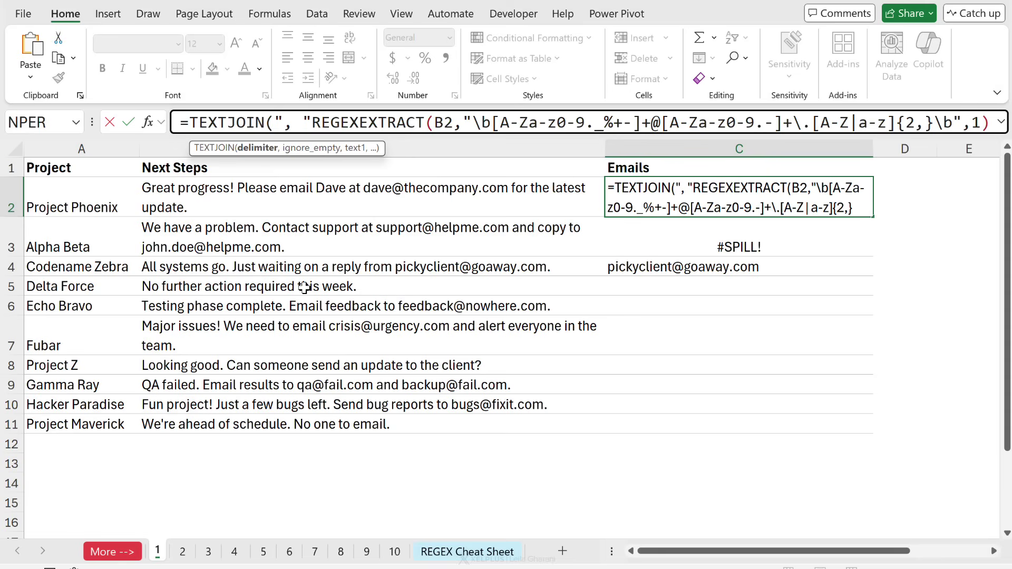
pyautogui.write(',')
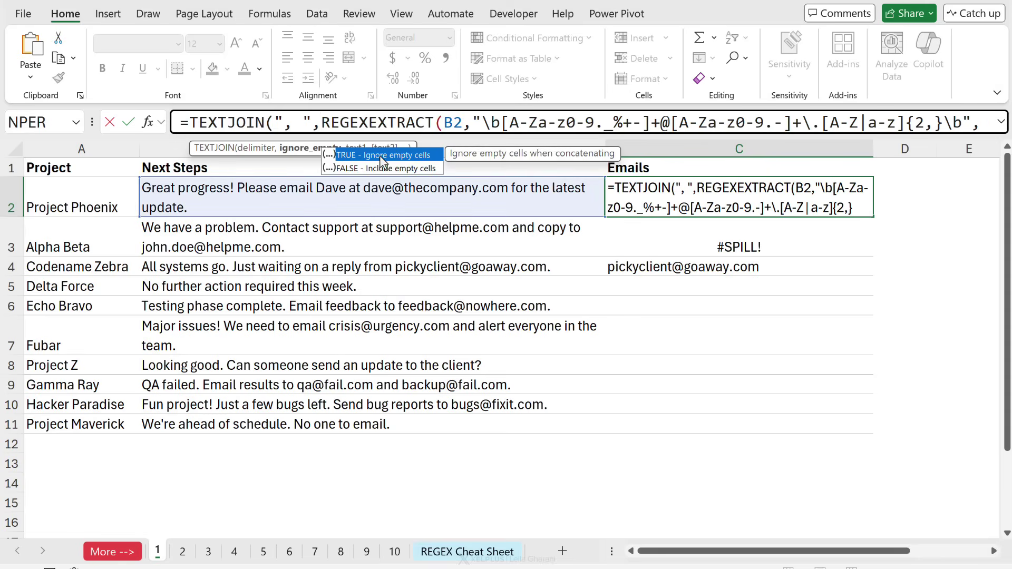
pyautogui.doubleClick(379, 155)
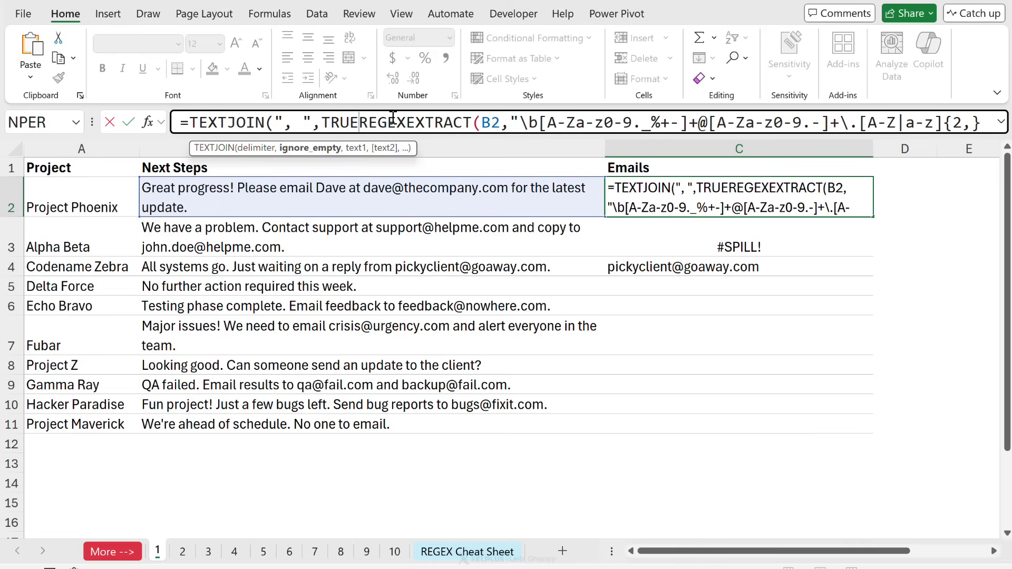
pyautogui.write(',')
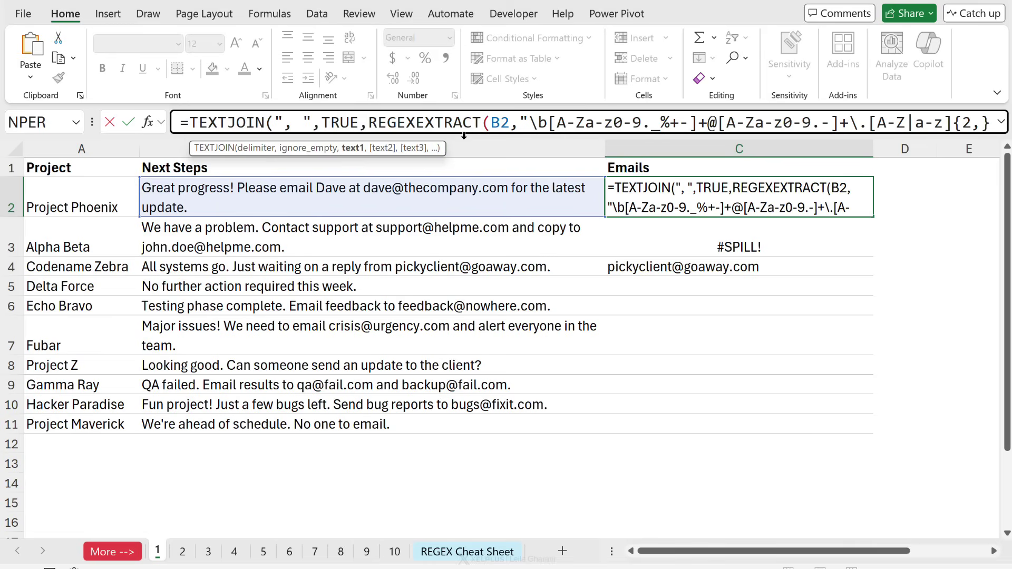
pyautogui.moveTo(368, 122); pyautogui.dragTo(688, 122)
pyautogui.click(1000, 122)
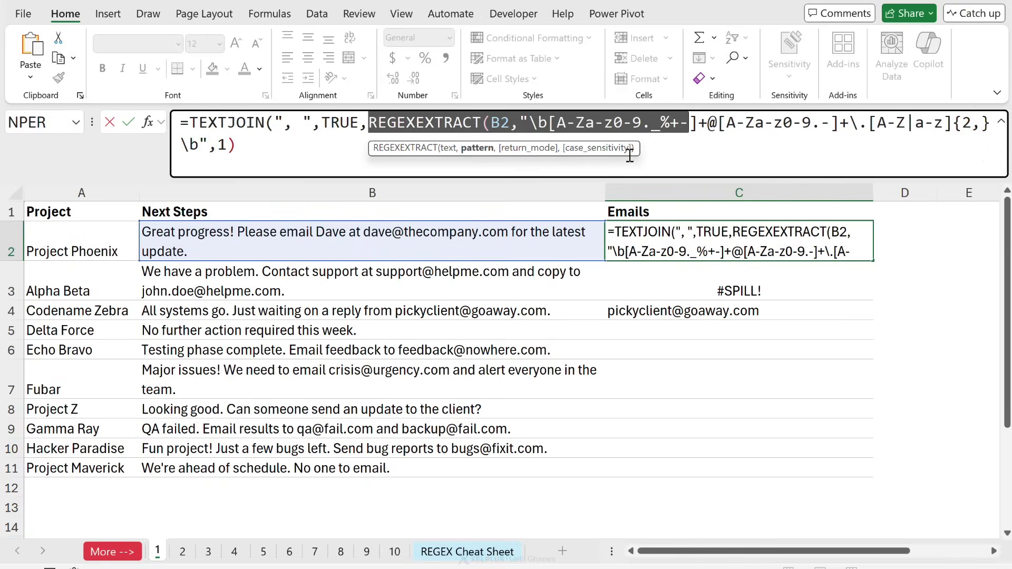
pyautogui.click(248, 149)
pyautogui.write(')')
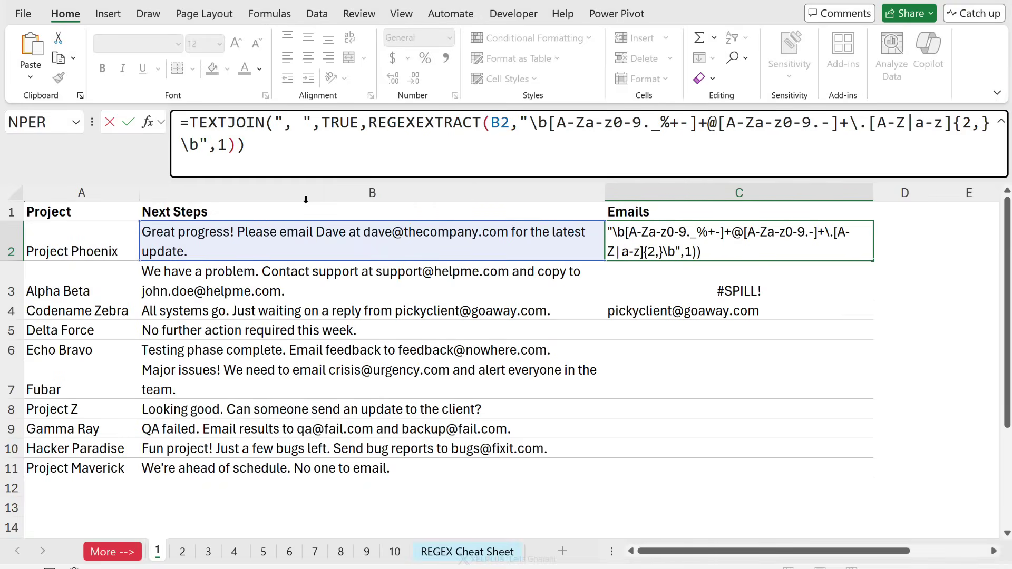
pyautogui.hotkey('ctrl', 'Return')
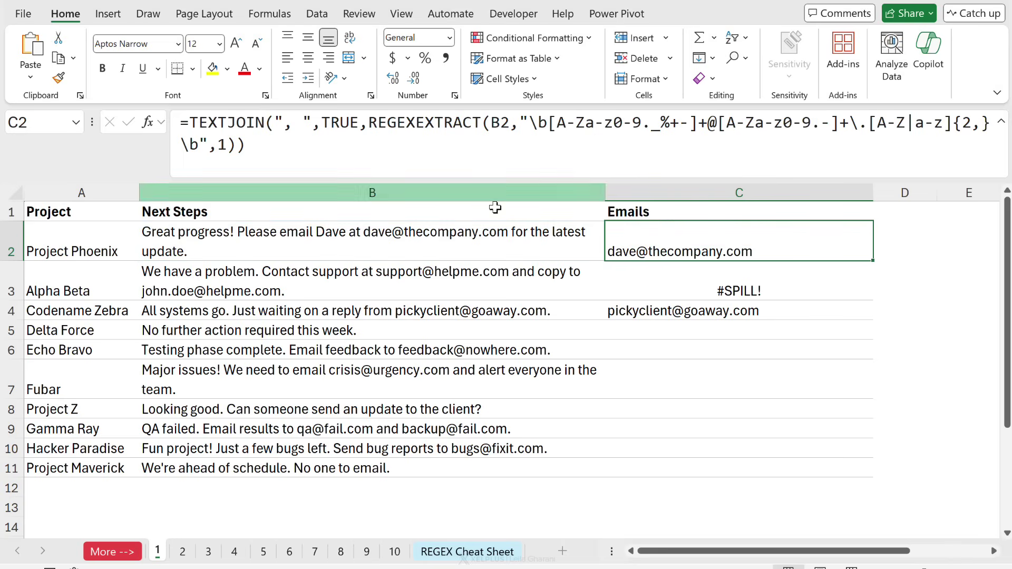
# Fill the TEXTJOIN formula down to C11 and inspect the #N/A for Delta Force.
pyautogui.doubleClick(871, 261)
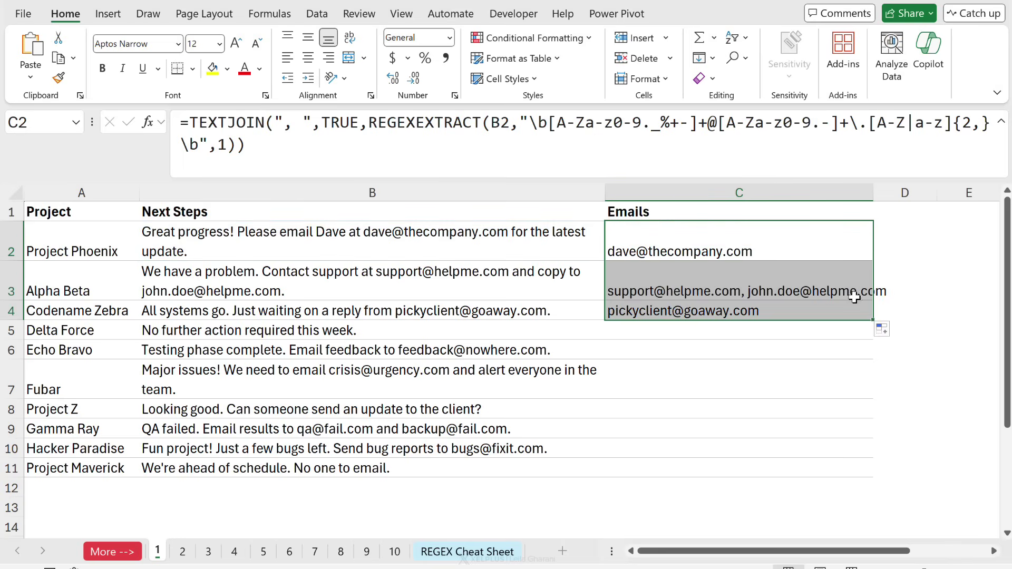
pyautogui.click(740, 312)
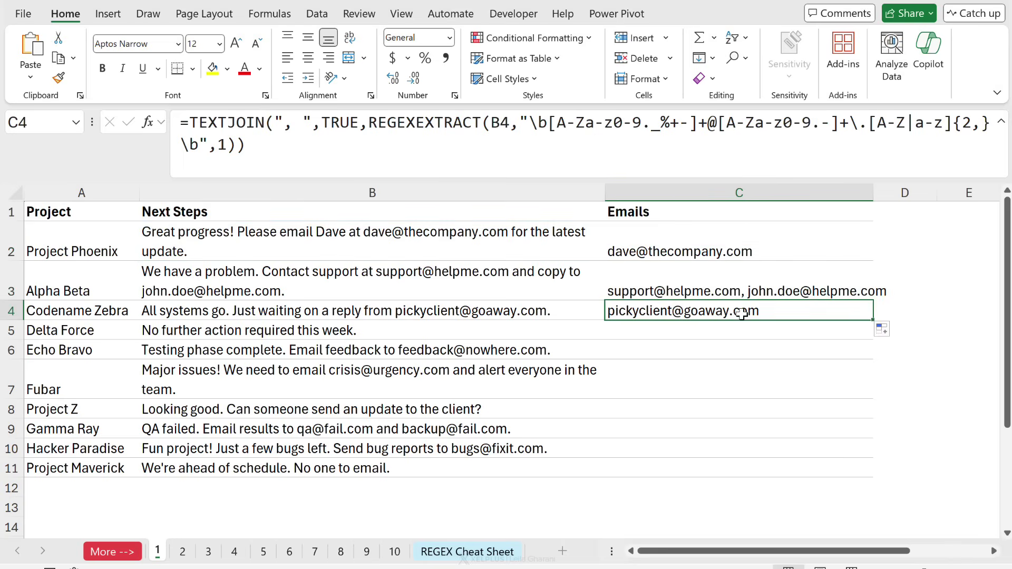
pyautogui.doubleClick(872, 318)
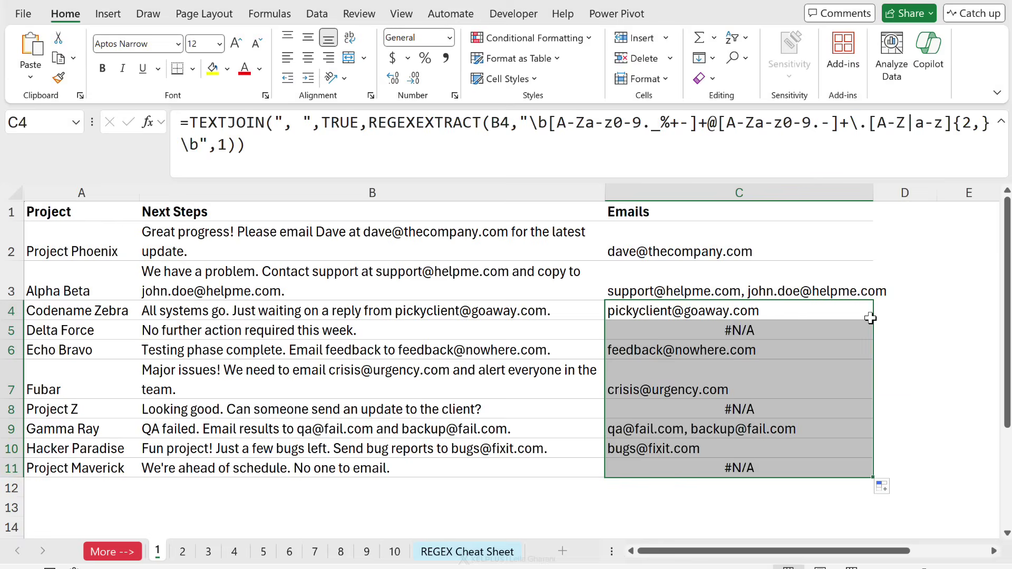
pyautogui.click(673, 285)
pyautogui.click(696, 244)
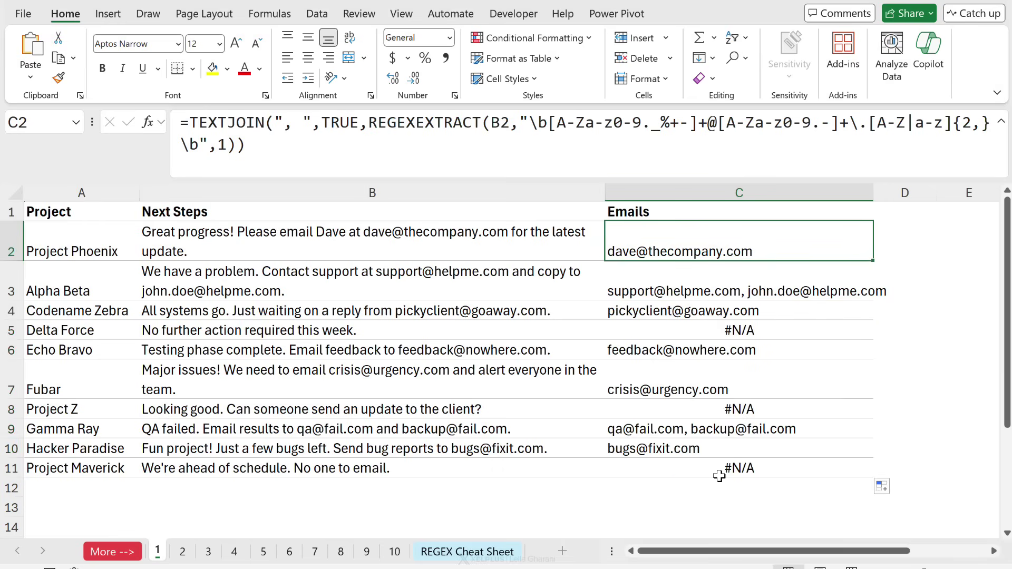
pyautogui.click(667, 331)
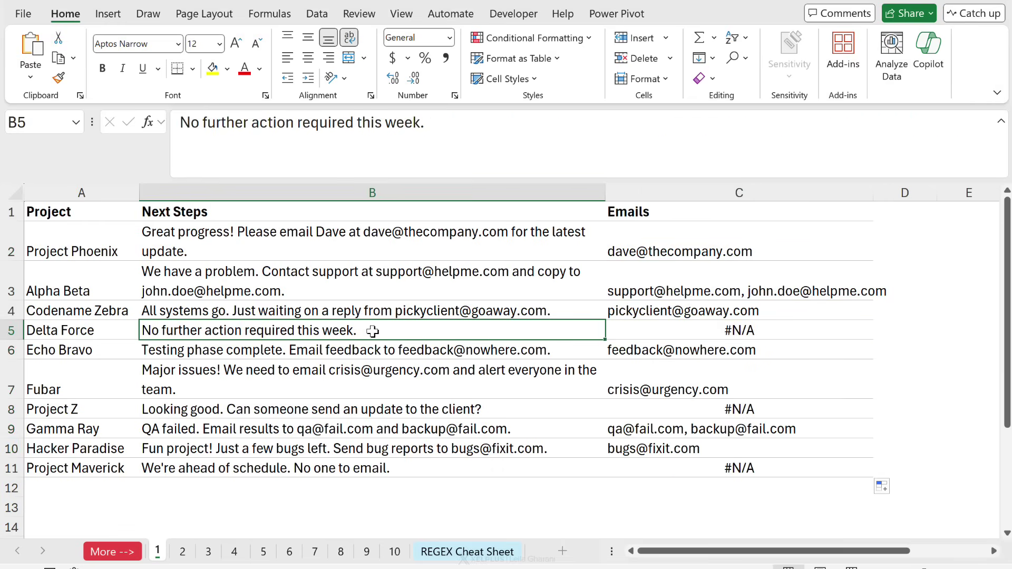
pyautogui.click(664, 332)
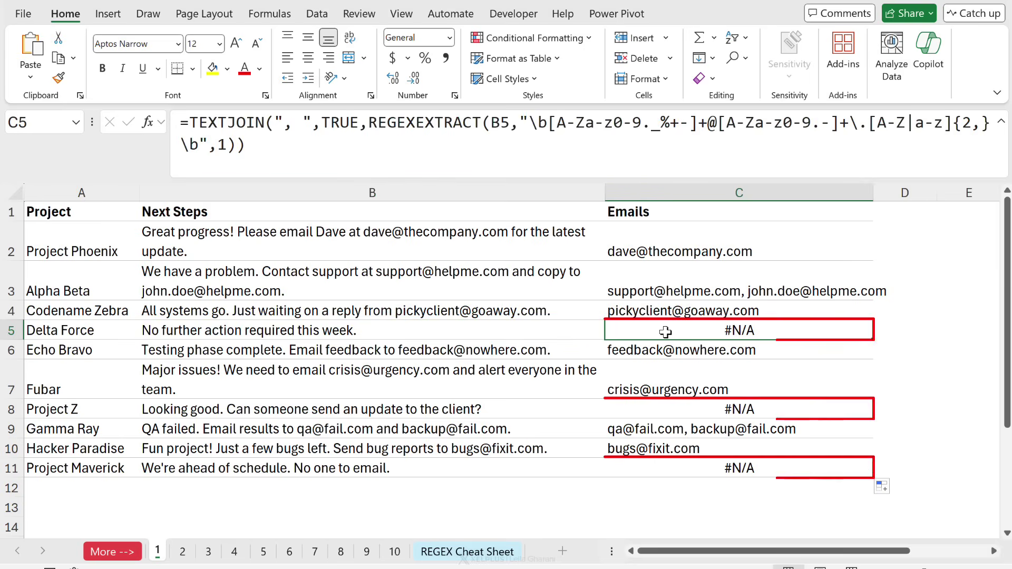
pyautogui.click(654, 250)
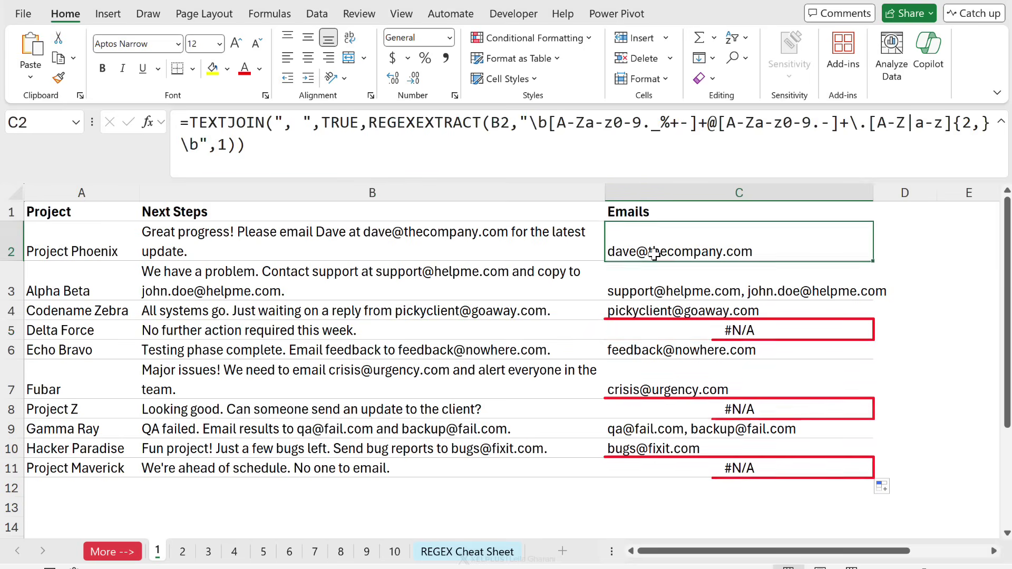
# Wrap C2's formula in IFERROR(...,"") and copy it down the Emails column.
pyautogui.click(196, 122)
pyautogui.write('iferr')
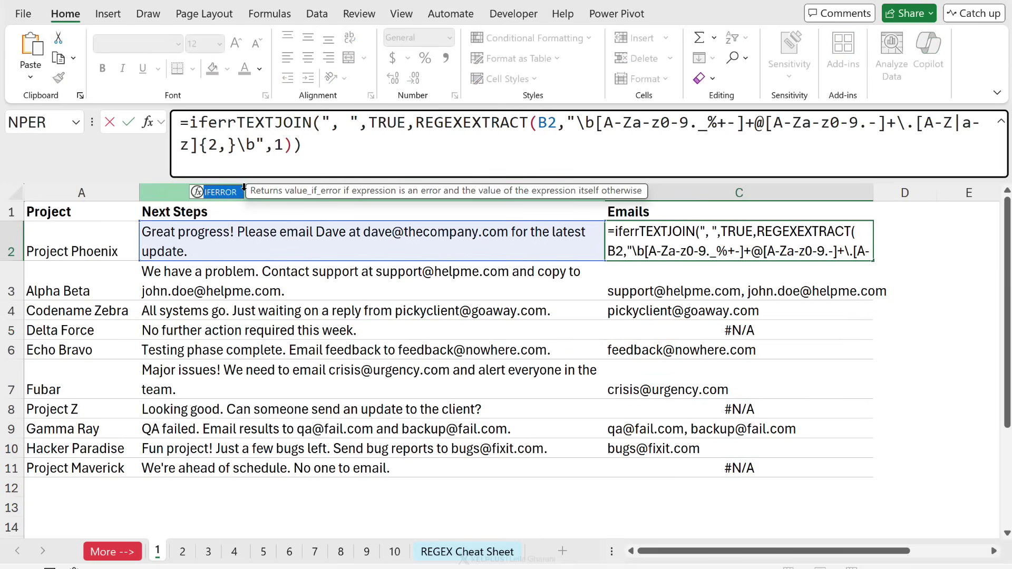
pyautogui.press('Tab')
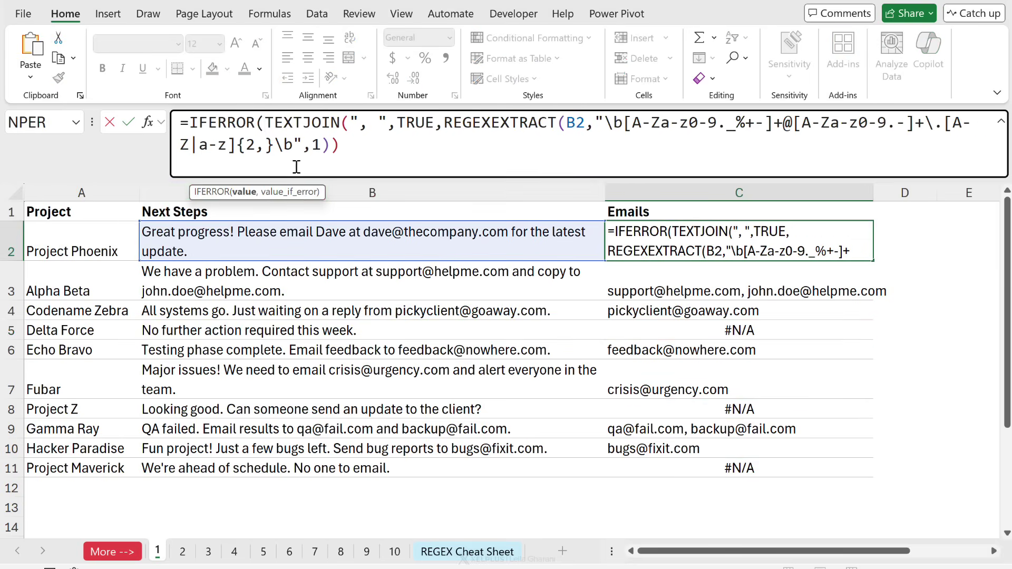
pyautogui.click(359, 149)
pyautogui.write(',"")')
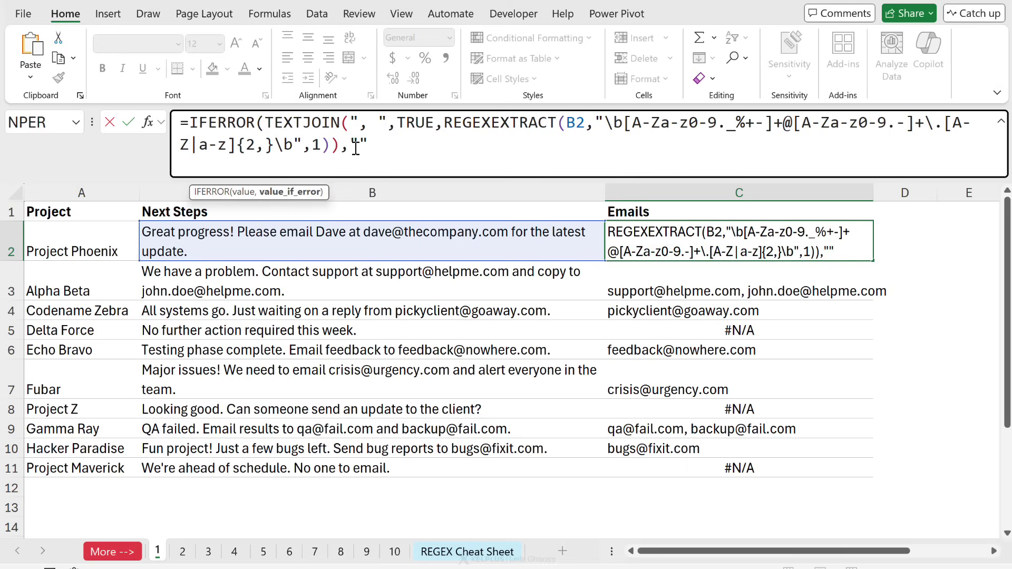
pyautogui.hotkey('ctrl', 'Return')
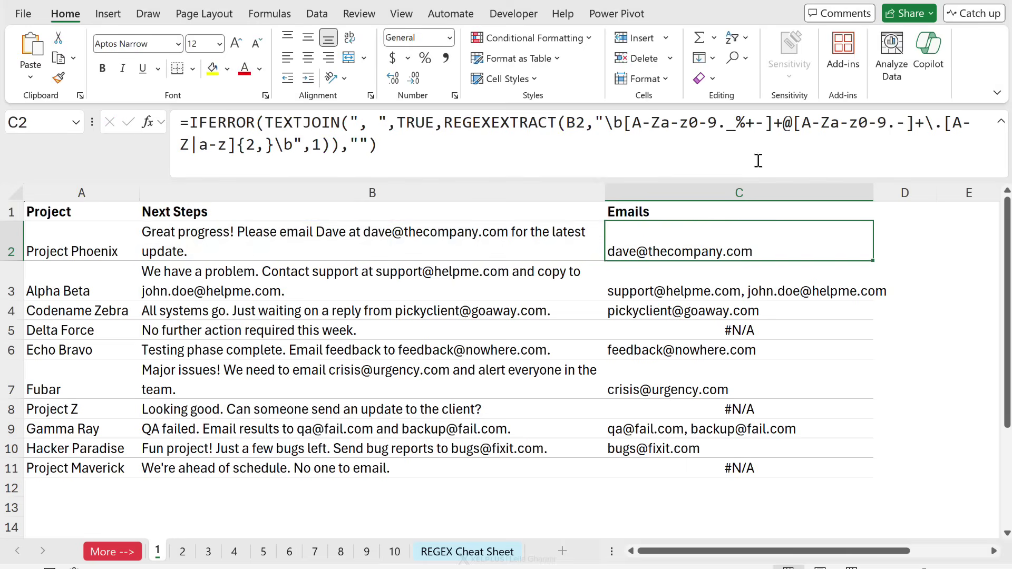
pyautogui.doubleClick(871, 260)
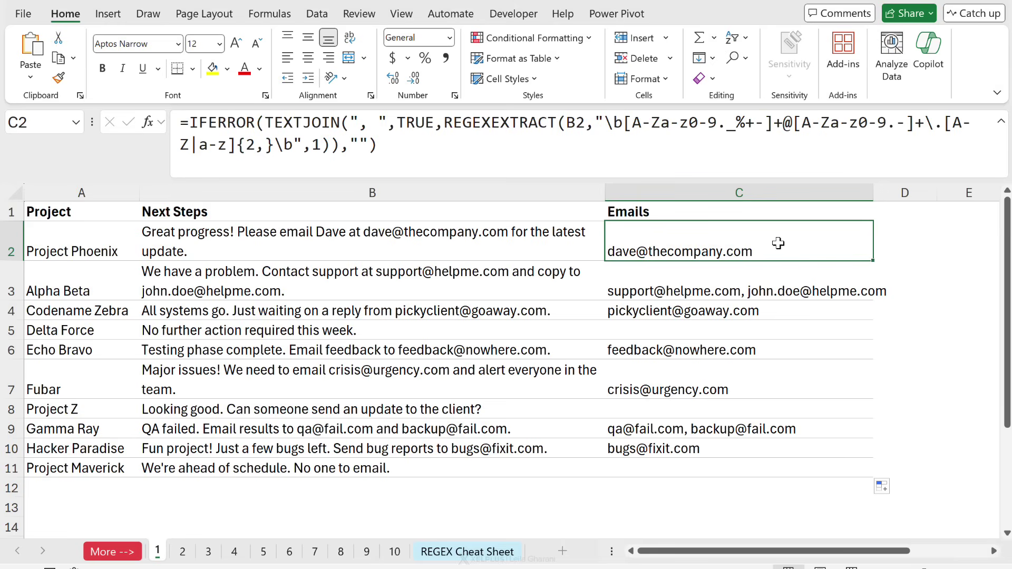
# Append a sentence with an extra contact e-mail address to Project Phoenix's note in B2.
pyautogui.click(389, 236)
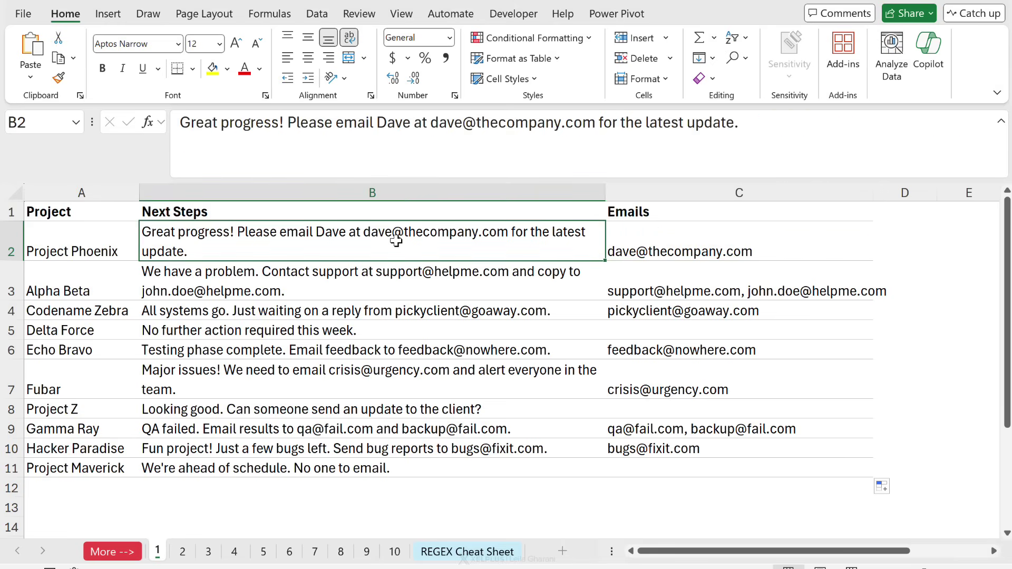
pyautogui.click(802, 127)
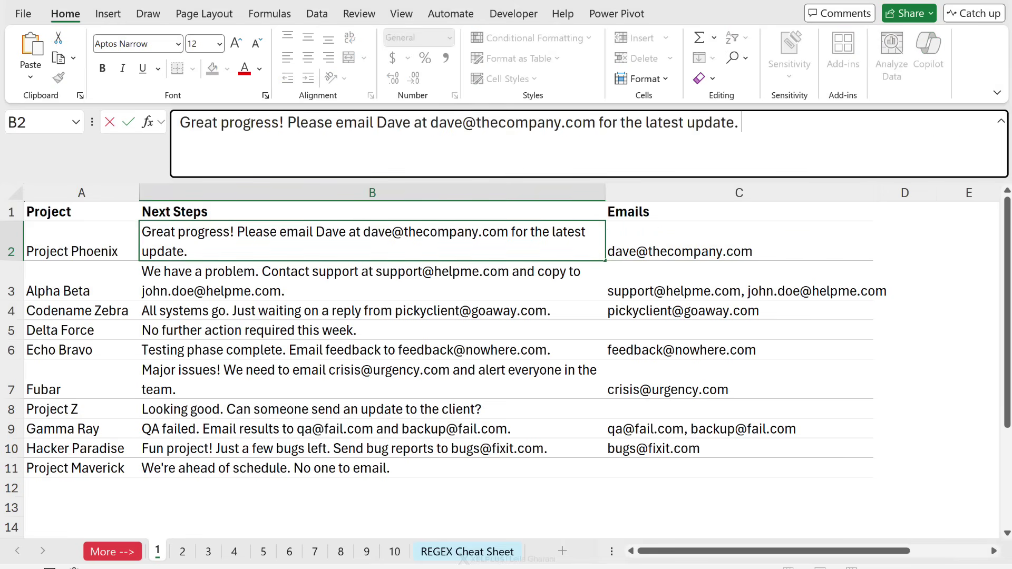
pyautogui.write('And contact ')
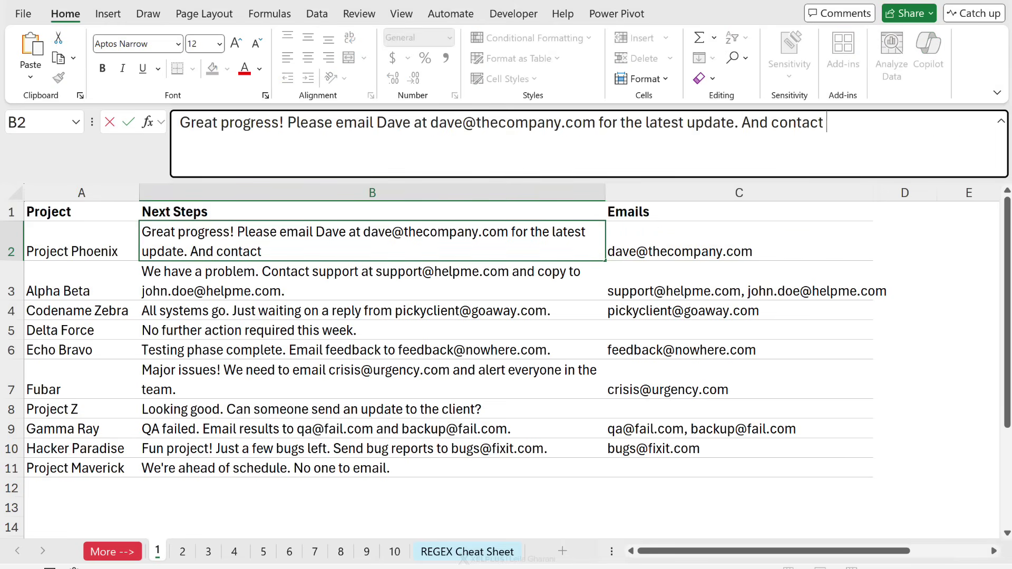
pyautogui.hotkey('ctrl', 'Return')
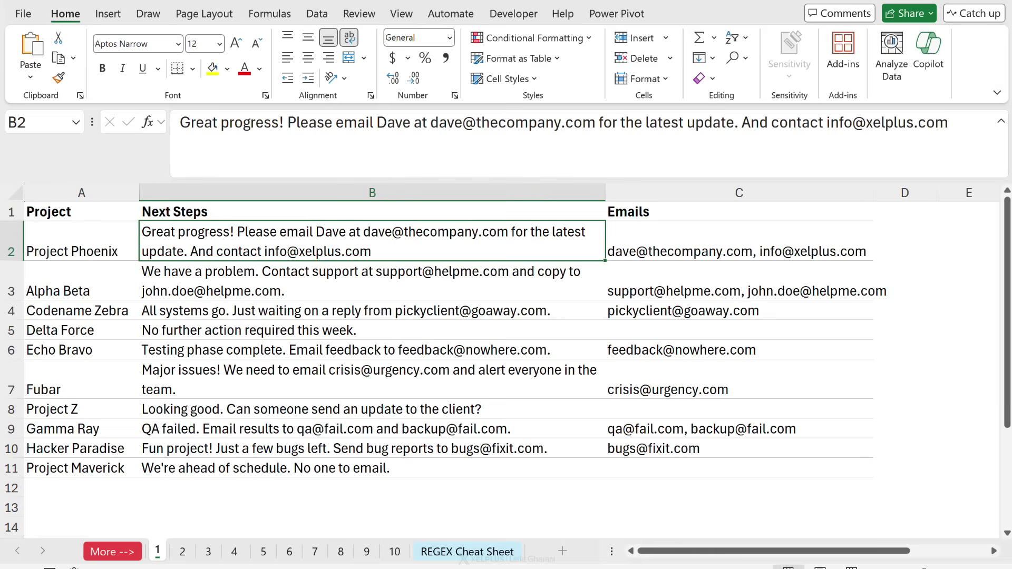
# Walk through the email regex pattern in C2's formula without changing it.
pyautogui.click(841, 252)
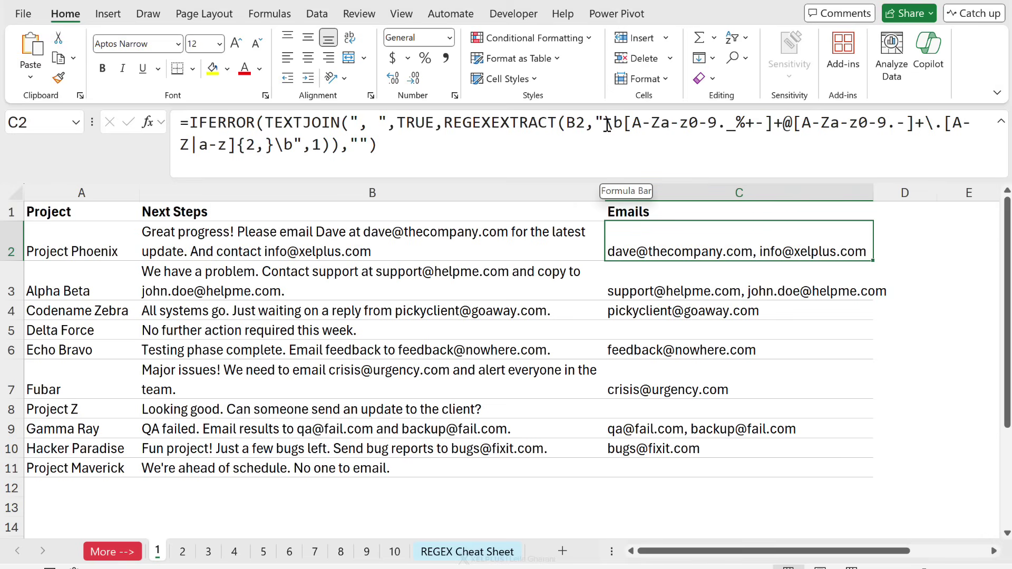
pyautogui.moveTo(607, 125); pyautogui.dragTo(297, 148)
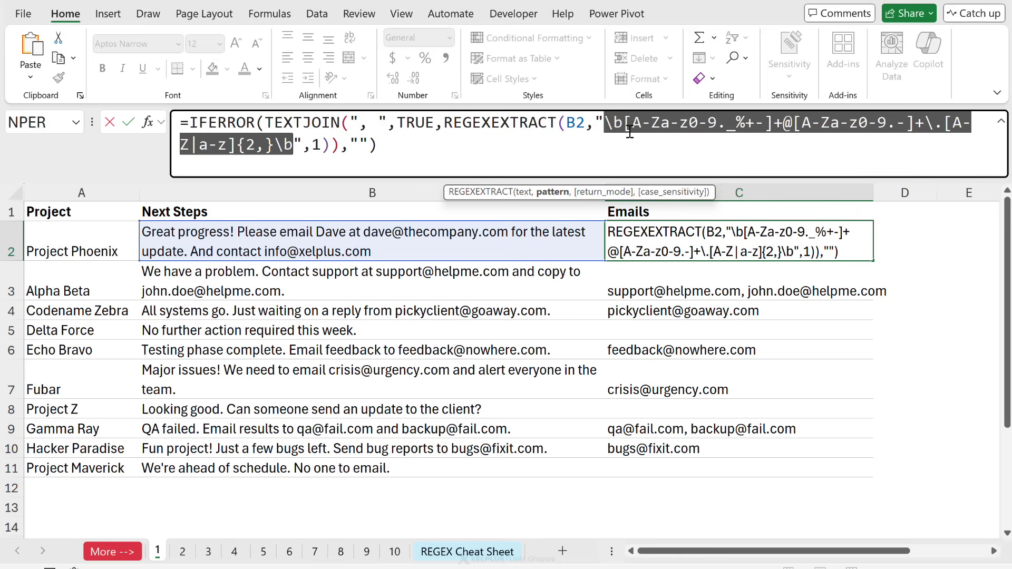
pyautogui.click(608, 125)
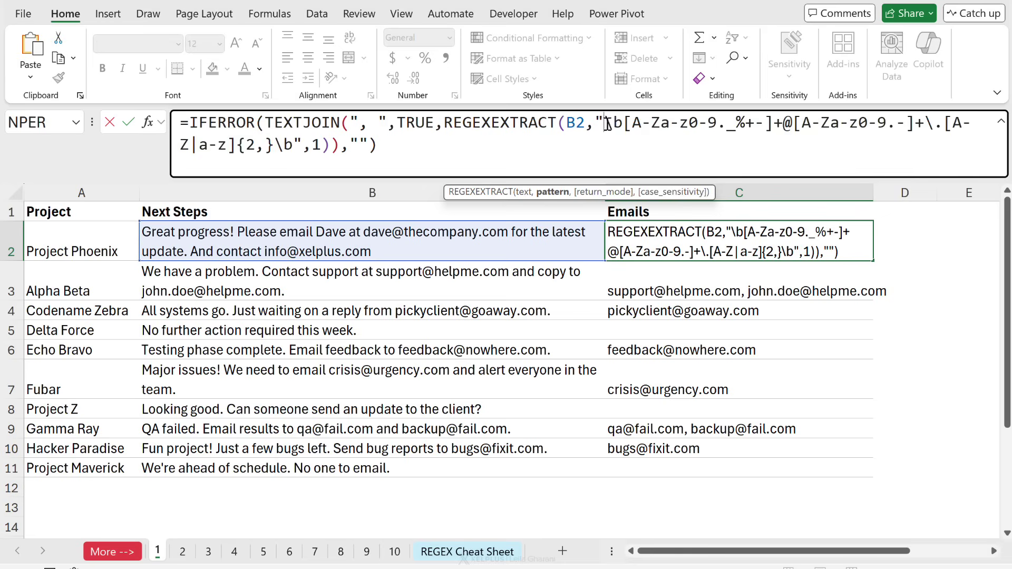
pyautogui.moveTo(609, 126); pyautogui.dragTo(297, 146)
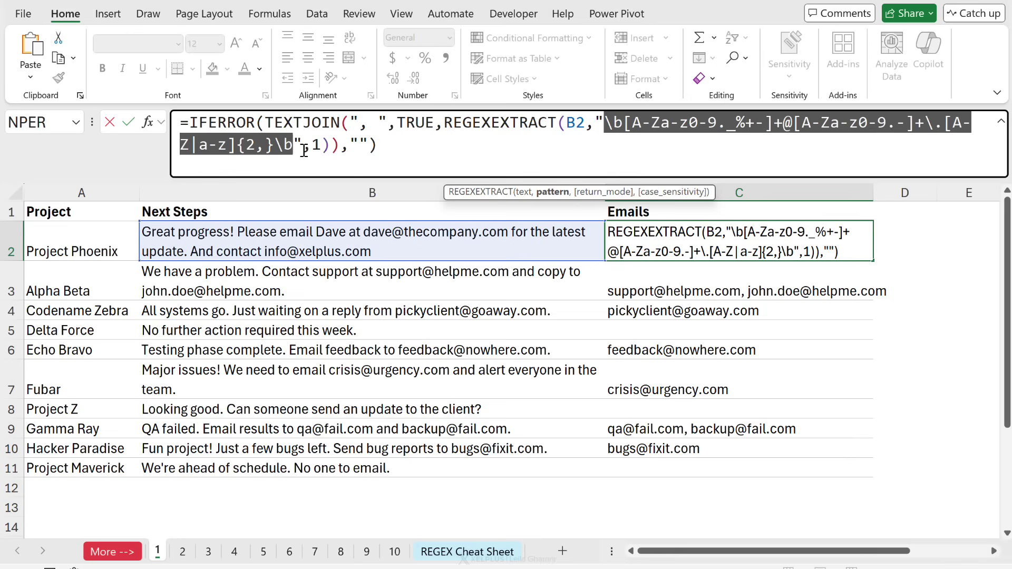
pyautogui.hotkey('ctrl', 'Return')
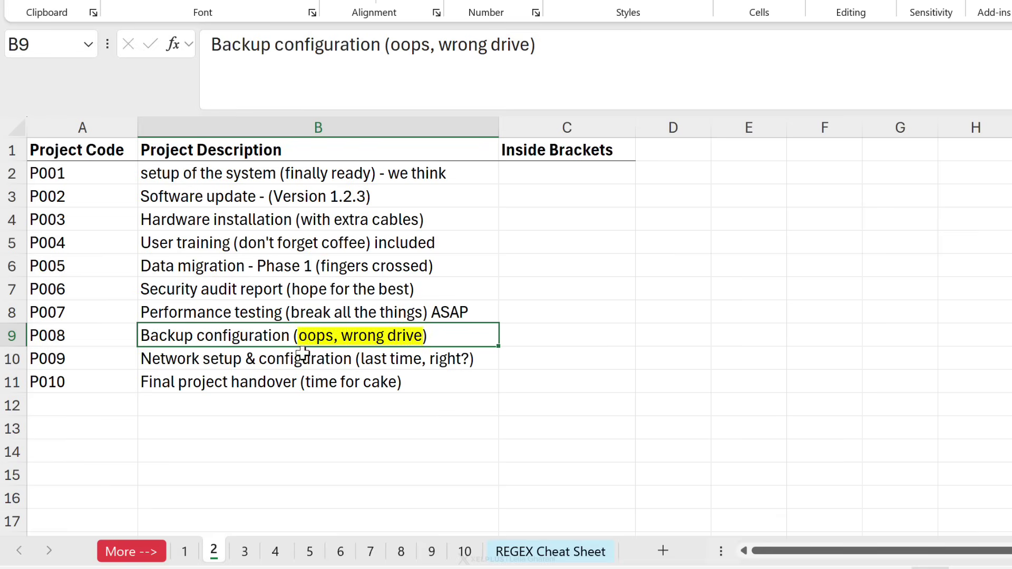
# Enter =REGEXEXTRACT(B2,"") in Inside Brackets cell C2, leaving the pattern empty.
pyautogui.click(437, 358)
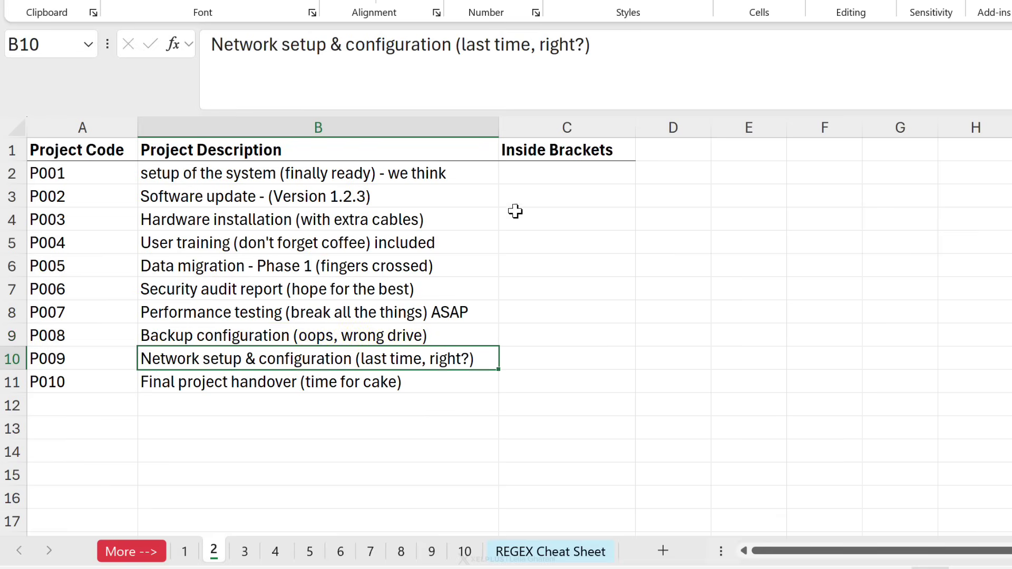
pyautogui.click(540, 173)
pyautogui.moveTo(540, 172); pyautogui.dragTo(533, 381)
pyautogui.click(544, 182)
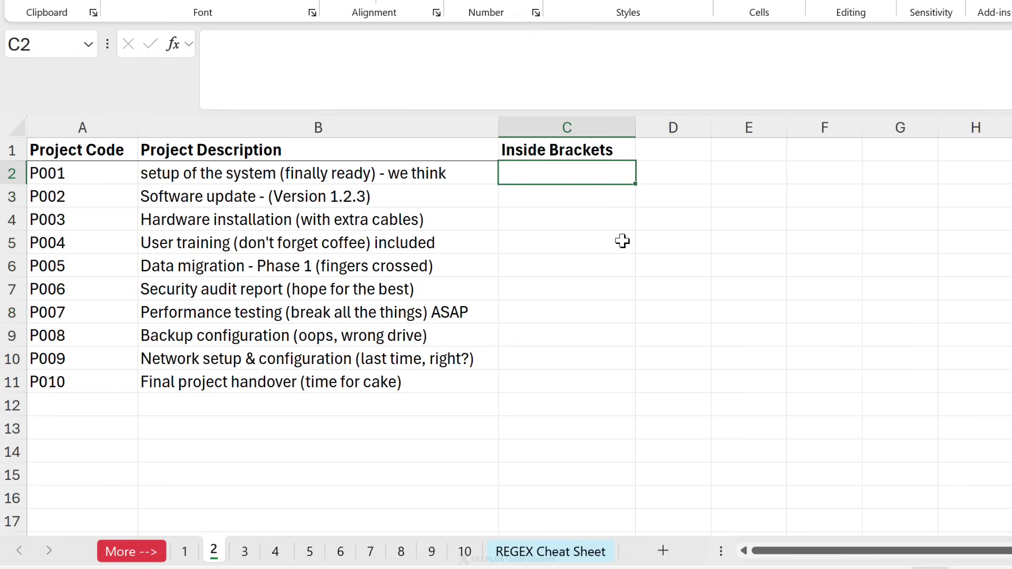
pyautogui.write('=reg')
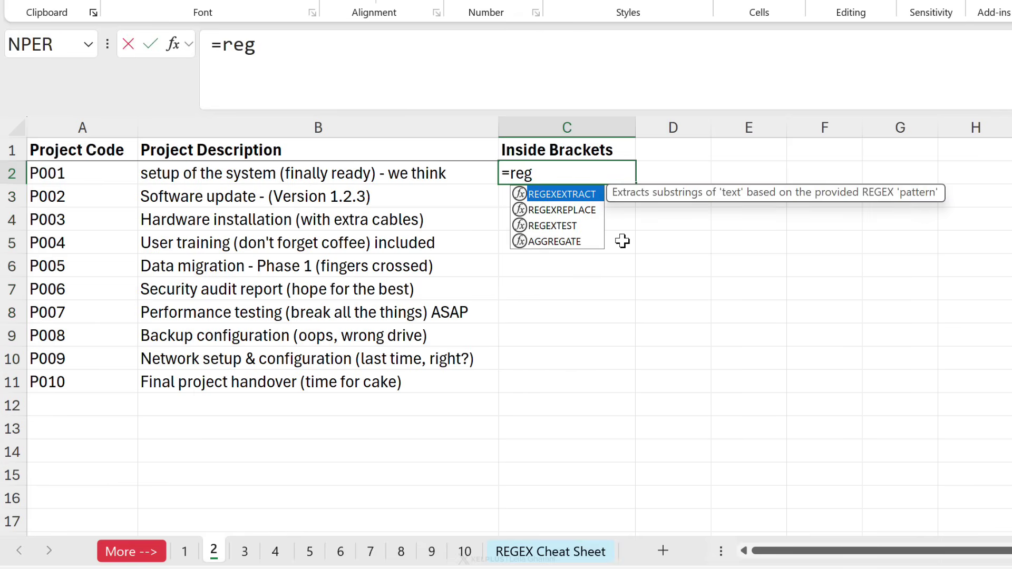
pyautogui.press('Tab')
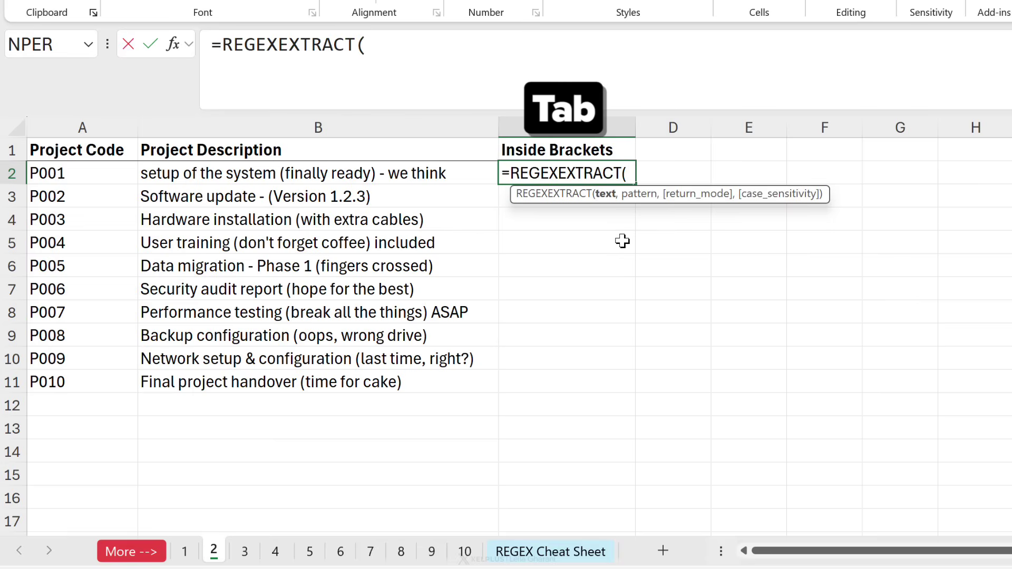
pyautogui.click(440, 173)
pyautogui.write(',"")')
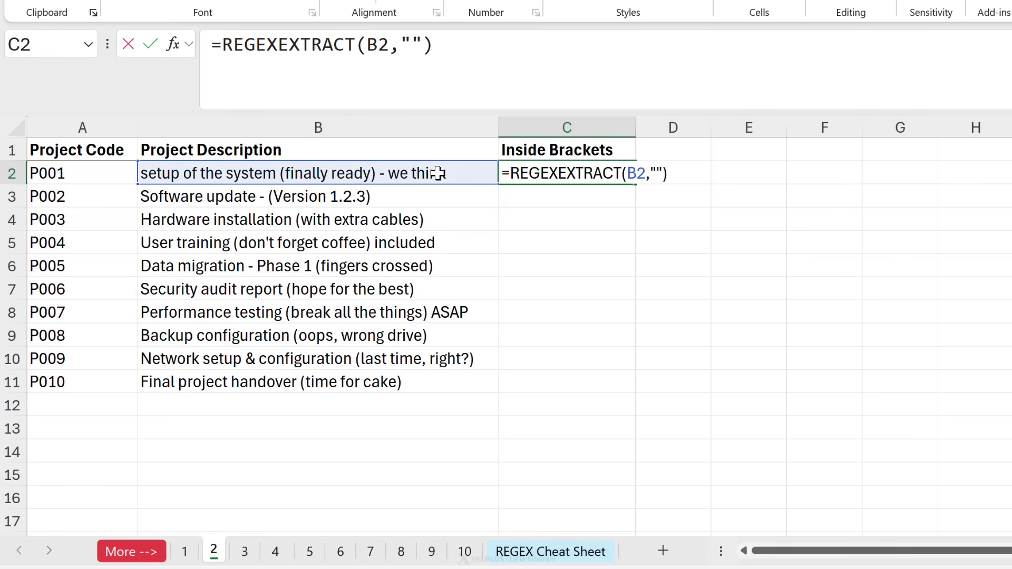
pyautogui.hotkey('ctrl', 'Return')
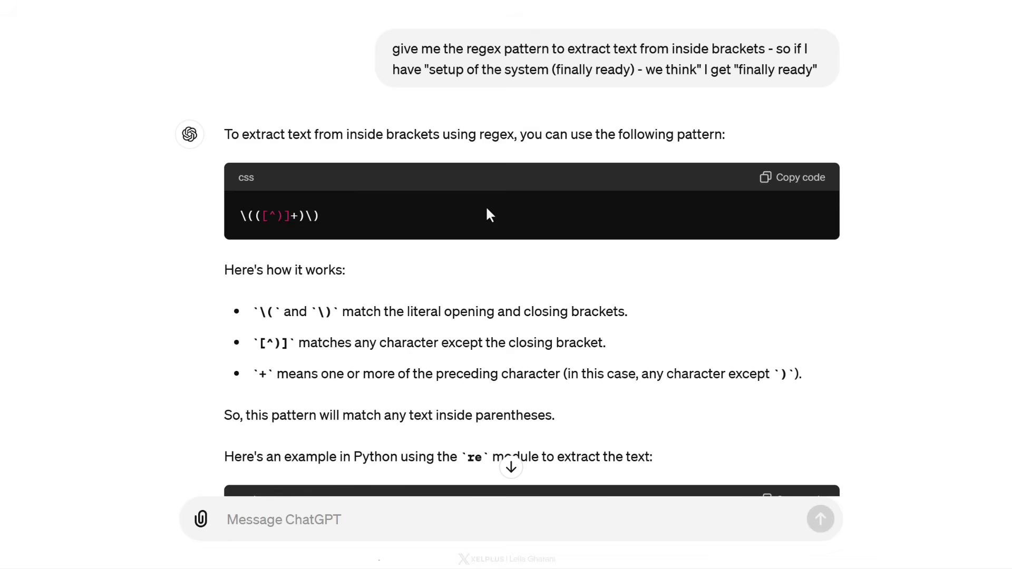
# Paste ChatGPT's pattern \(([^)]+)\) between the empty quotes of the C2 formula.
pyautogui.click(808, 187)
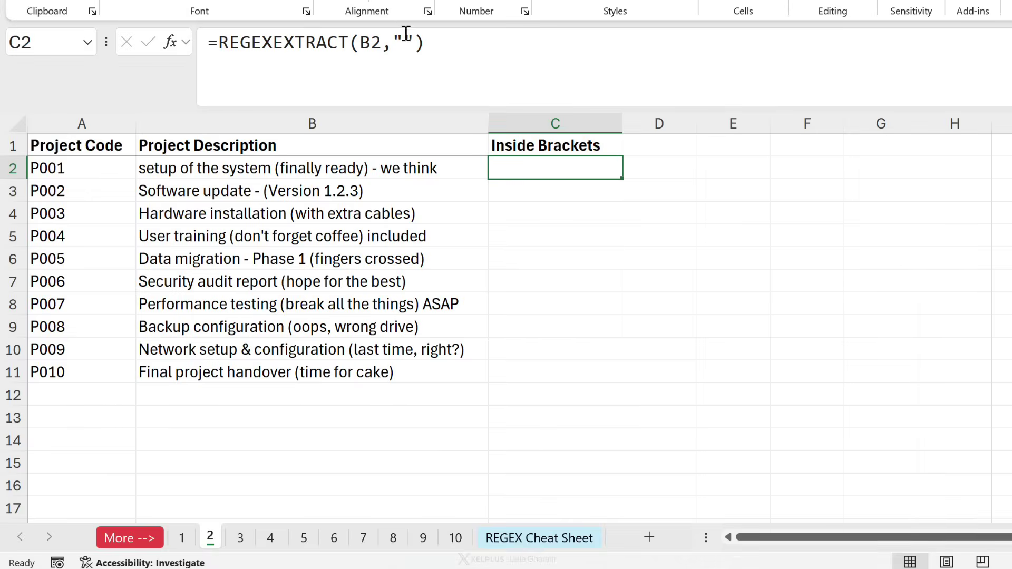
pyautogui.click(406, 38)
pyautogui.hotkey('ctrl', 'v')
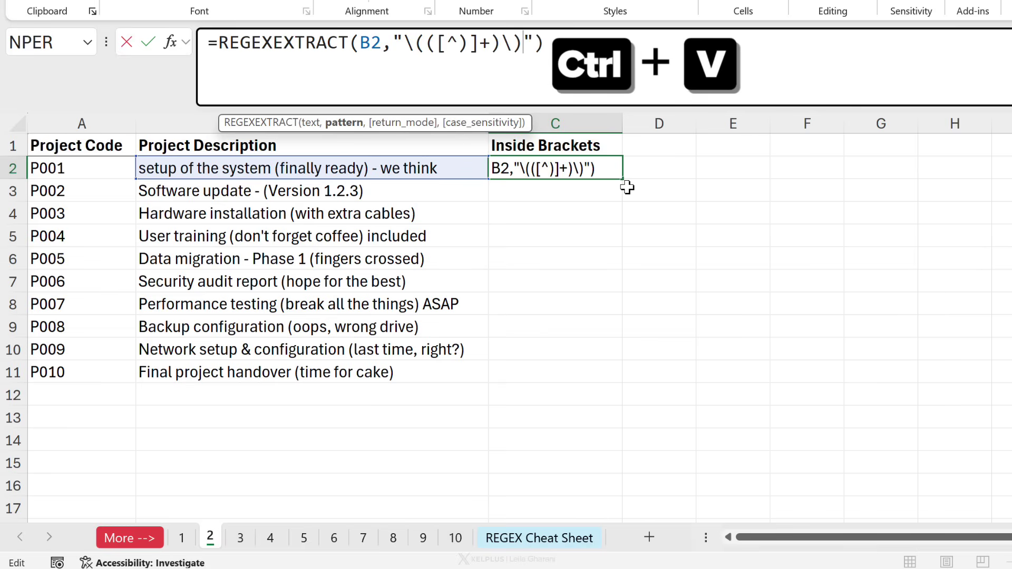
pyautogui.hotkey('ctrl', 'Return')
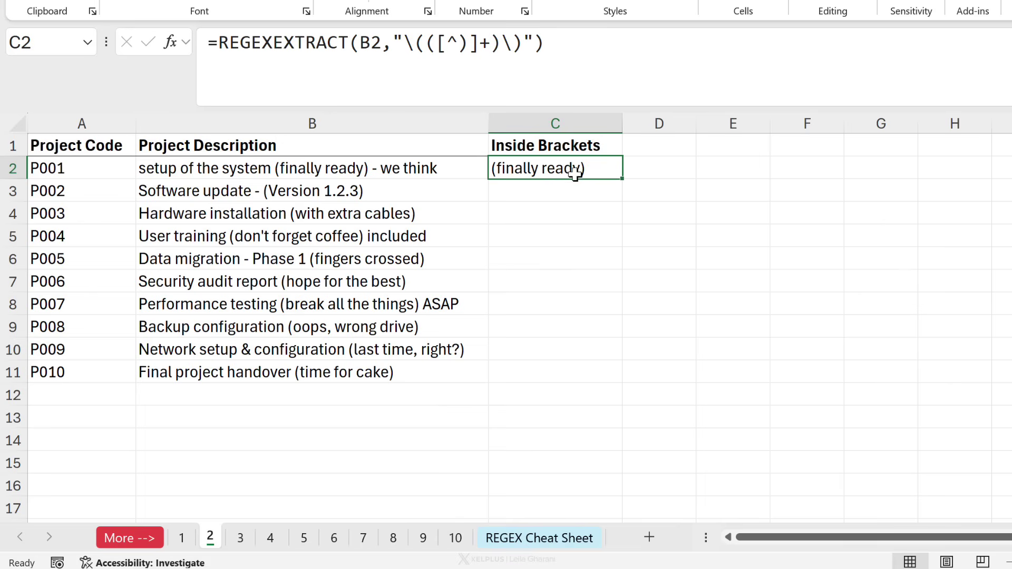
# Change the formula's source from B2 to B2:B11 so results spill down to C11.
pyautogui.click(383, 43)
pyautogui.doubleClick(384, 44)
pyautogui.press('BackSpace')
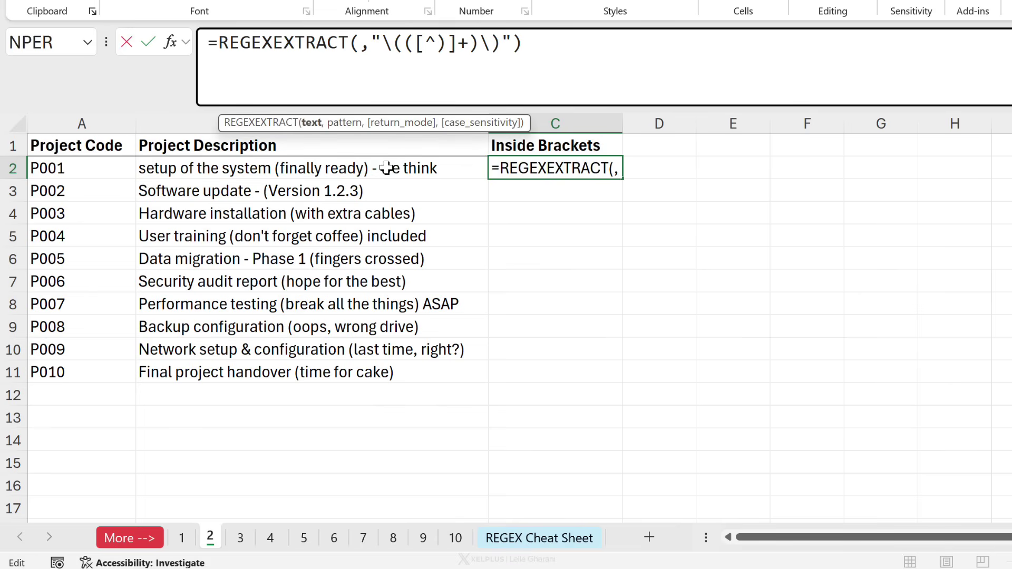
pyautogui.moveTo(393, 167); pyautogui.dragTo(398, 375)
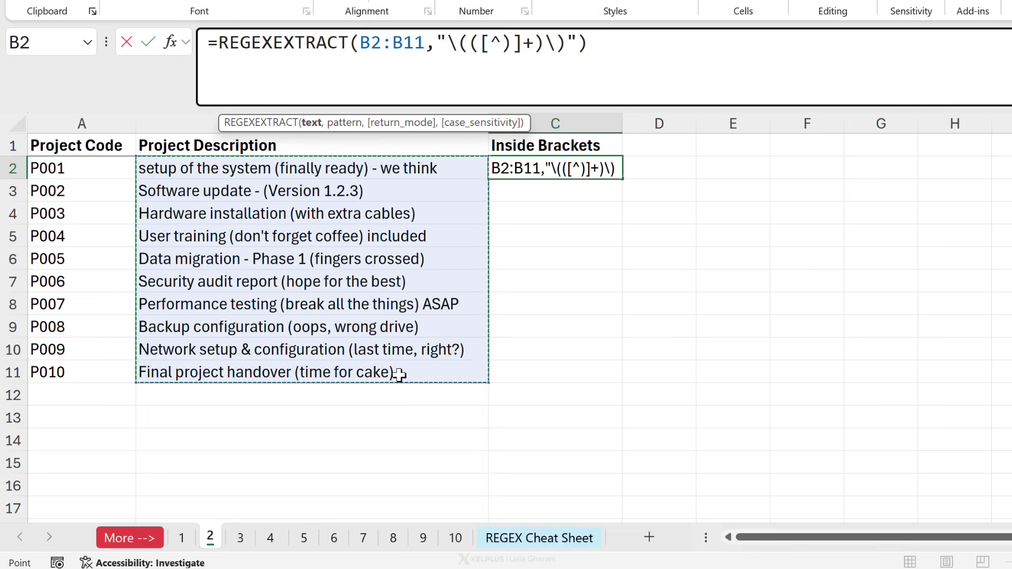
pyautogui.hotkey('ctrl', 'Return')
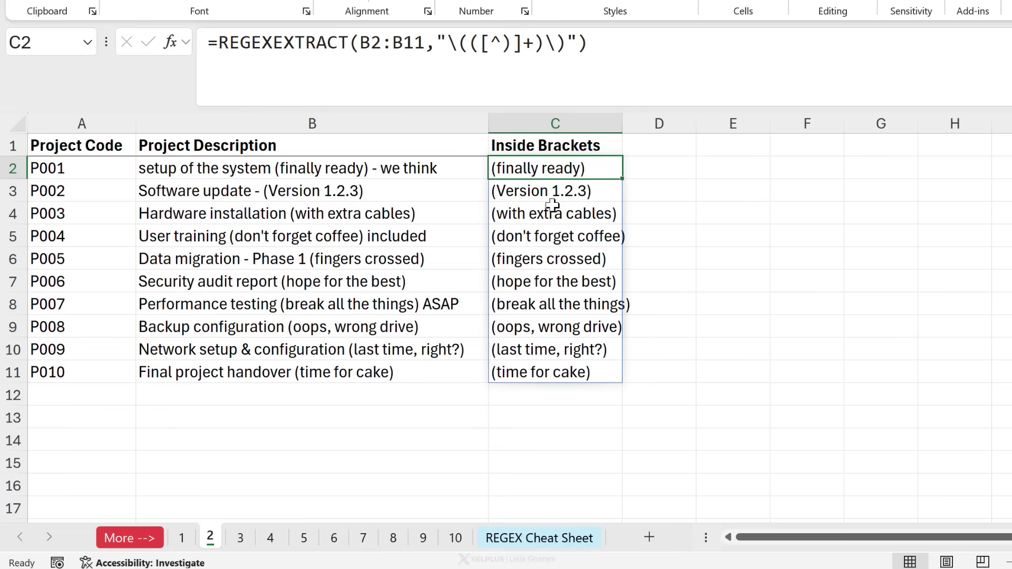
# Add return mode 2 (capture groups of first match) to the C2 formula to drop the parentheses.
pyautogui.click(578, 37)
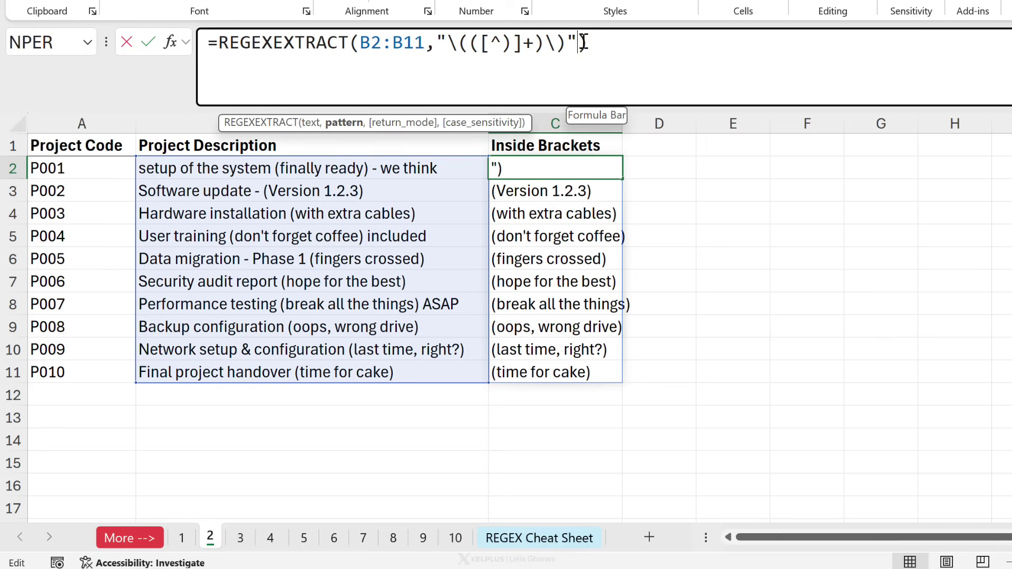
pyautogui.write(',')
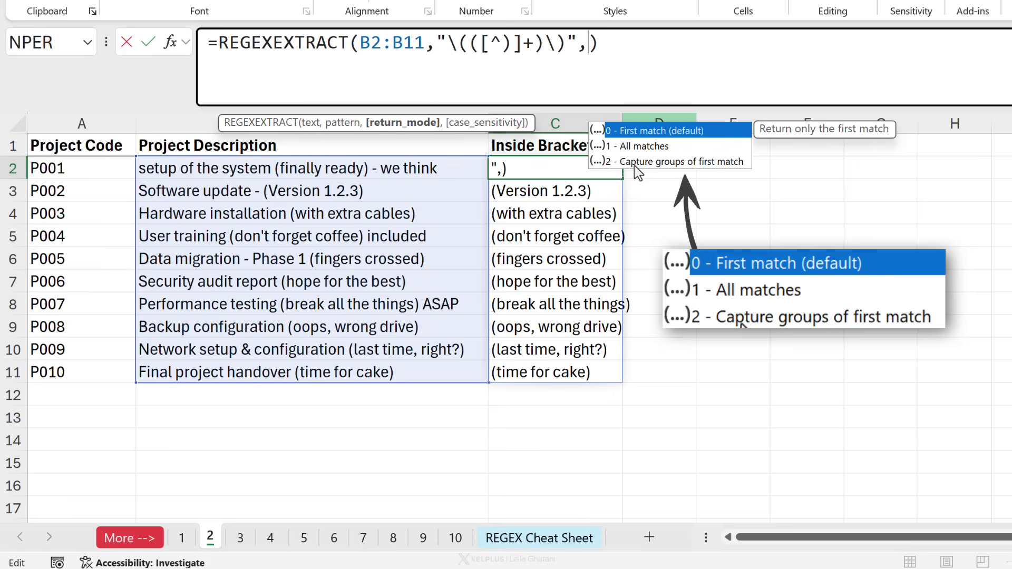
pyautogui.click(635, 162)
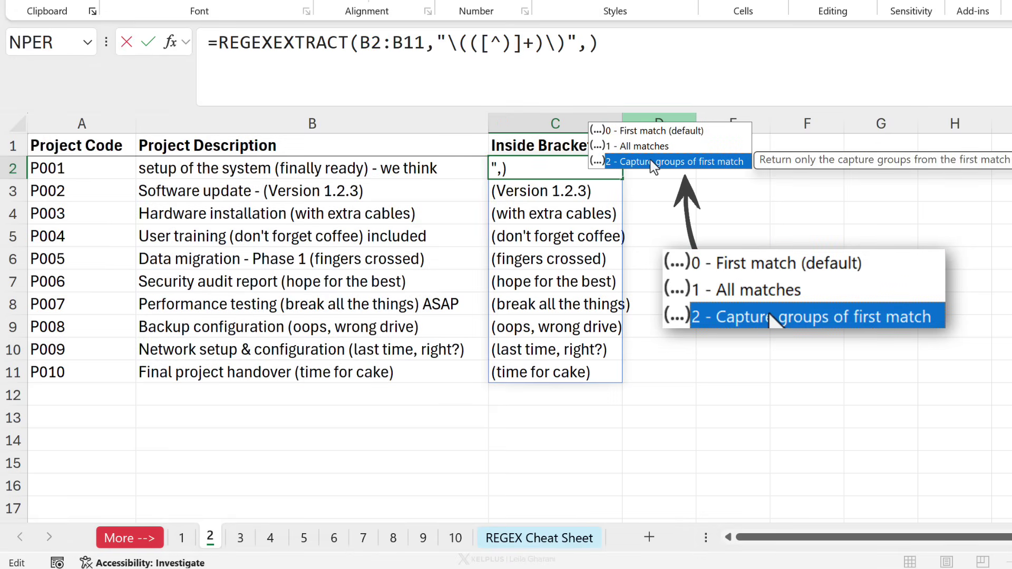
pyautogui.doubleClick(650, 160)
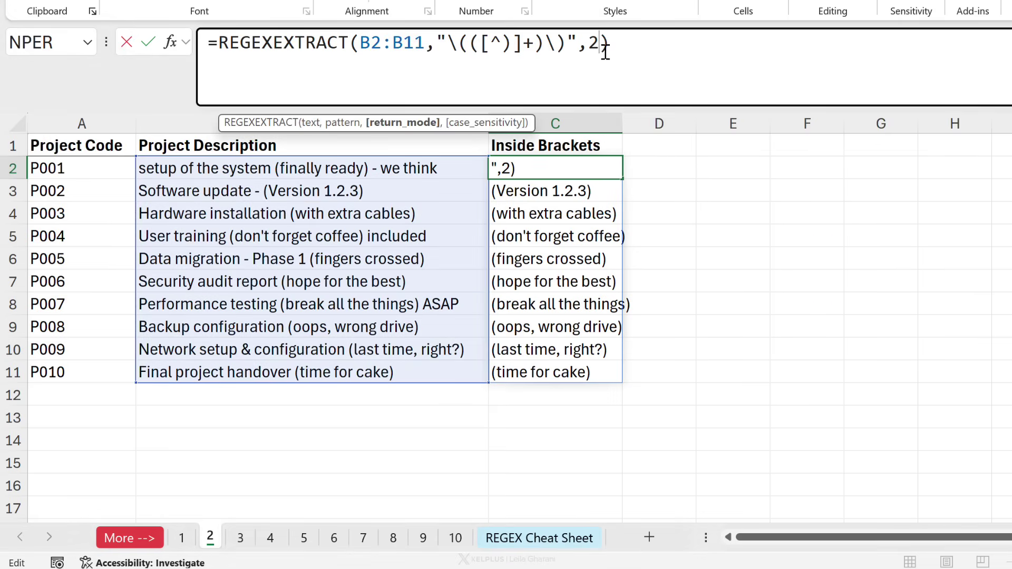
pyautogui.hotkey('ctrl', 'Return')
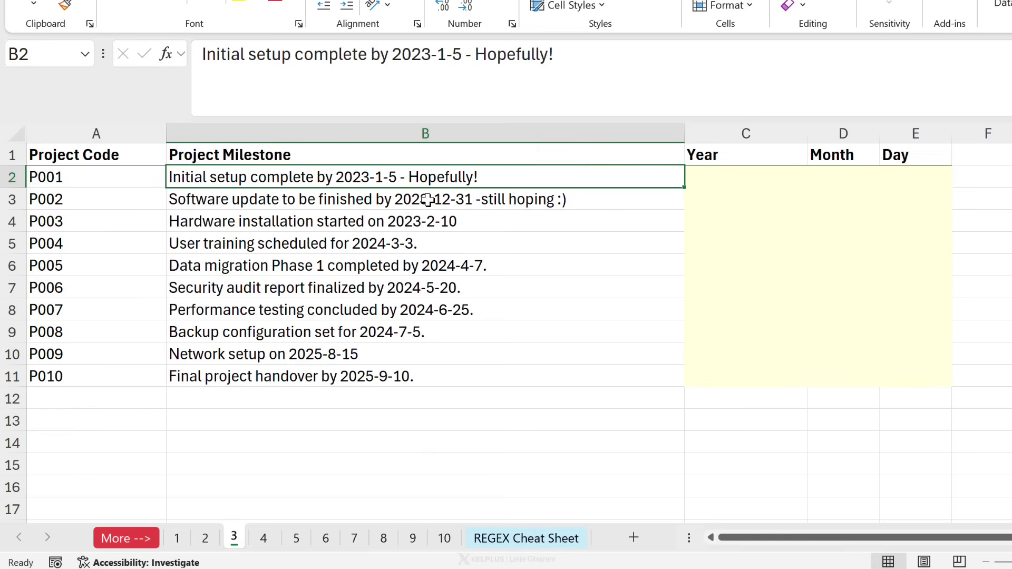
pyautogui.click(311, 201)
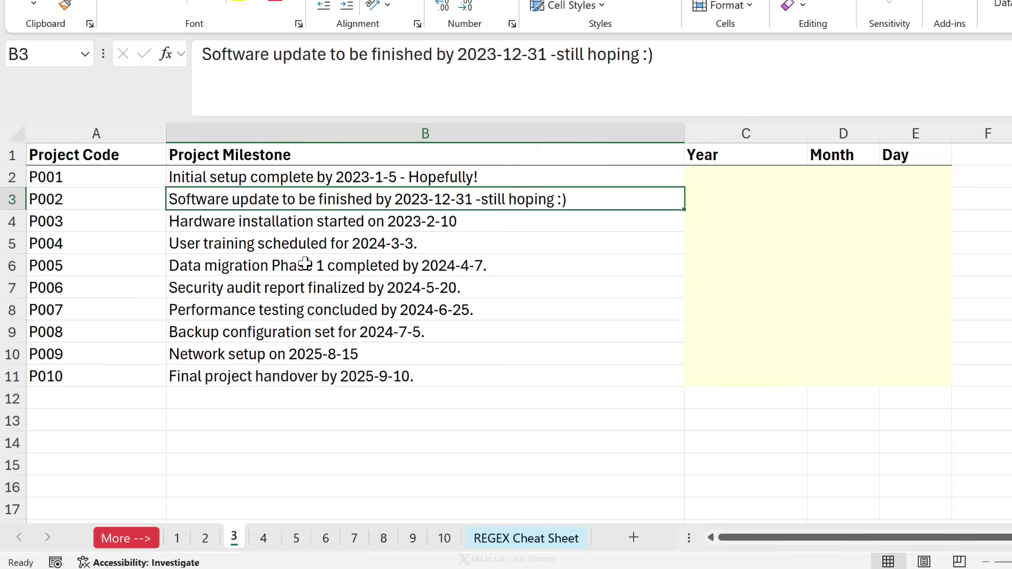
pyautogui.click(394, 222)
pyautogui.click(388, 263)
pyautogui.click(395, 245)
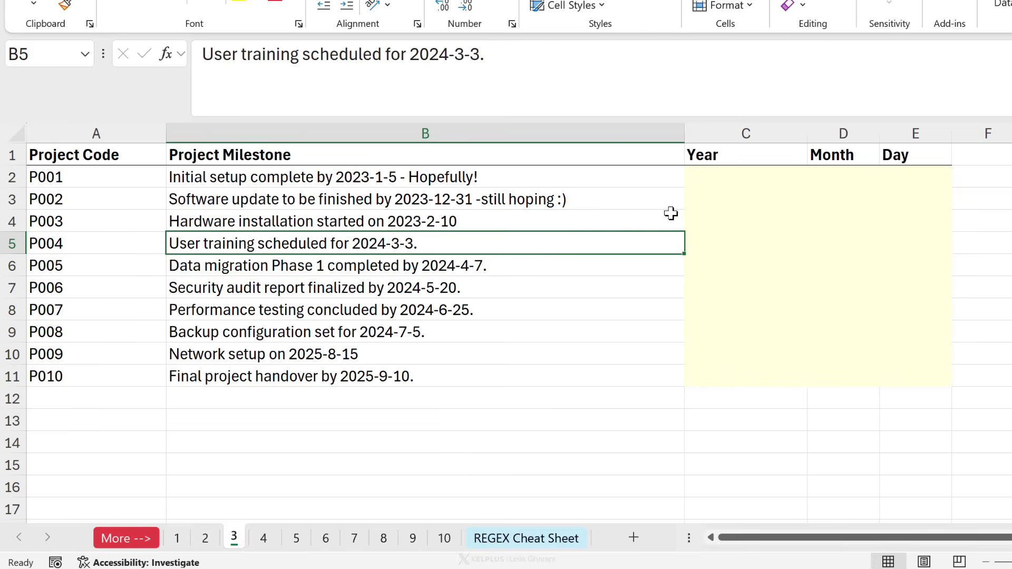
pyautogui.click(722, 193)
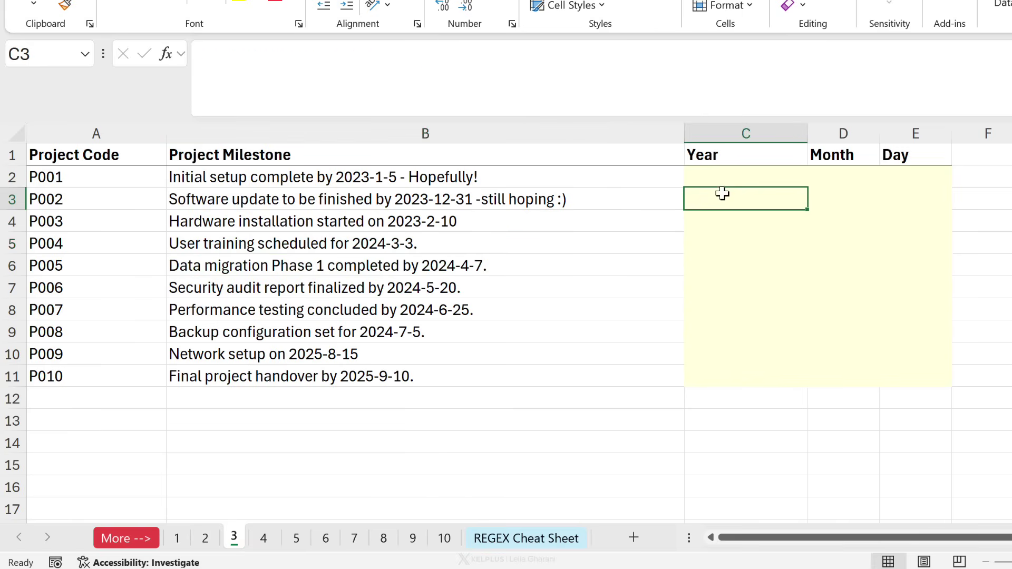
pyautogui.click(830, 196)
pyautogui.click(897, 200)
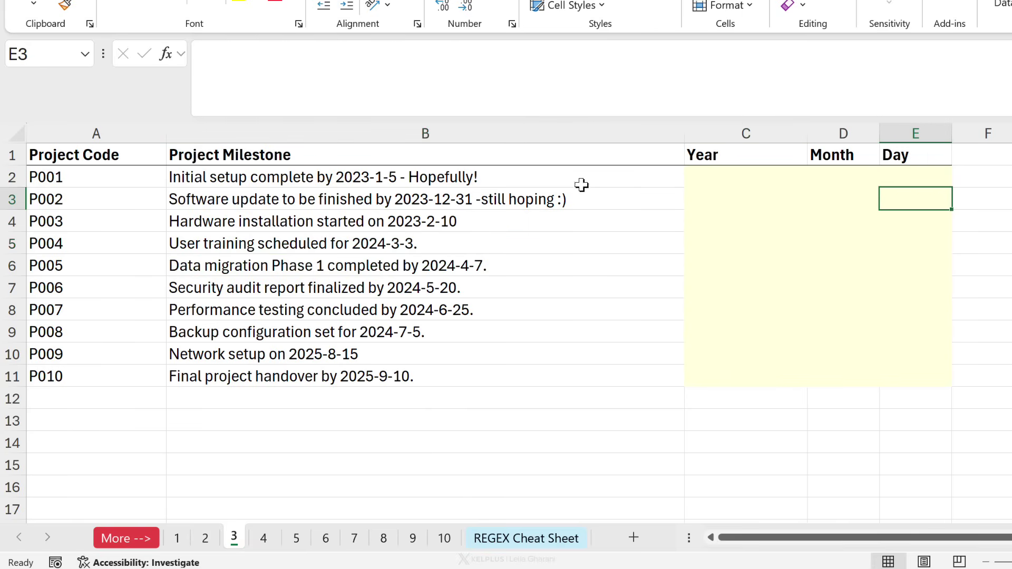
pyautogui.click(392, 174)
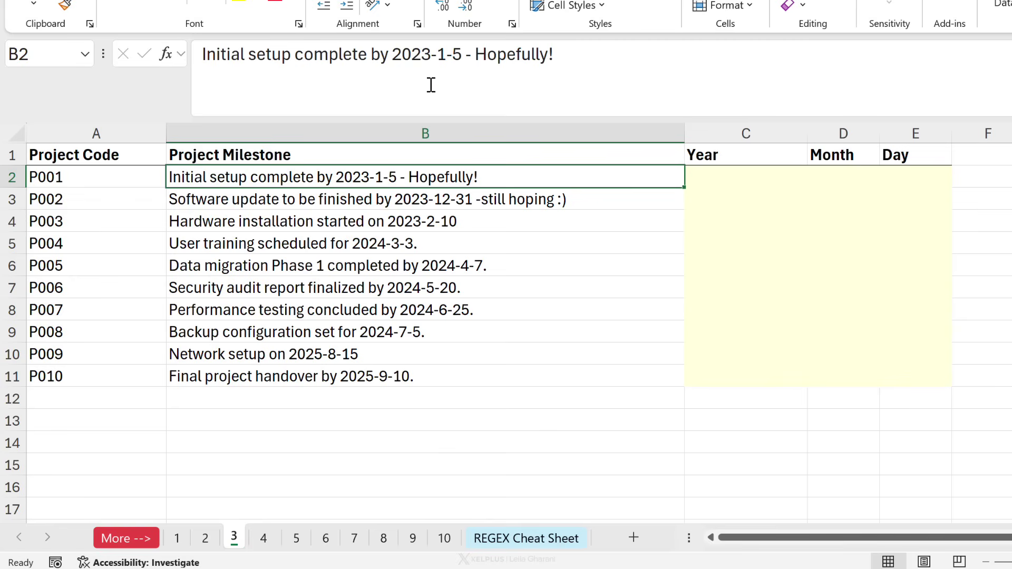
pyautogui.click(444, 205)
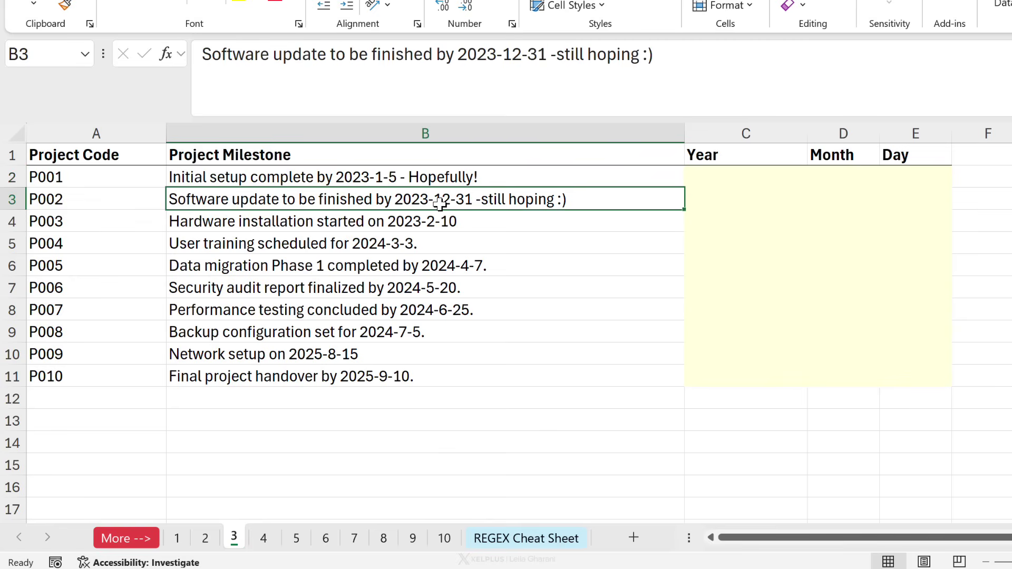
pyautogui.click(391, 178)
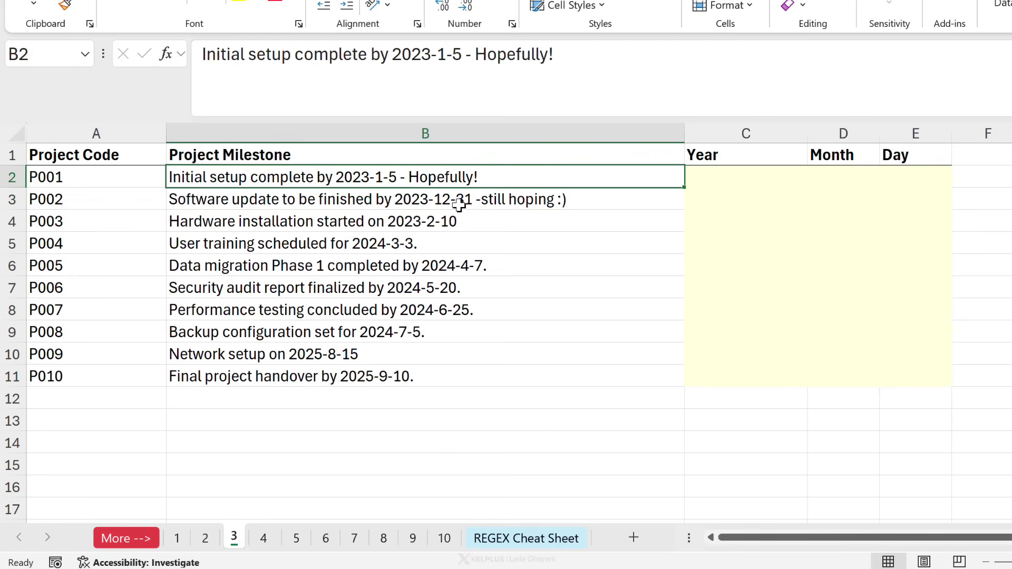
pyautogui.click(707, 176)
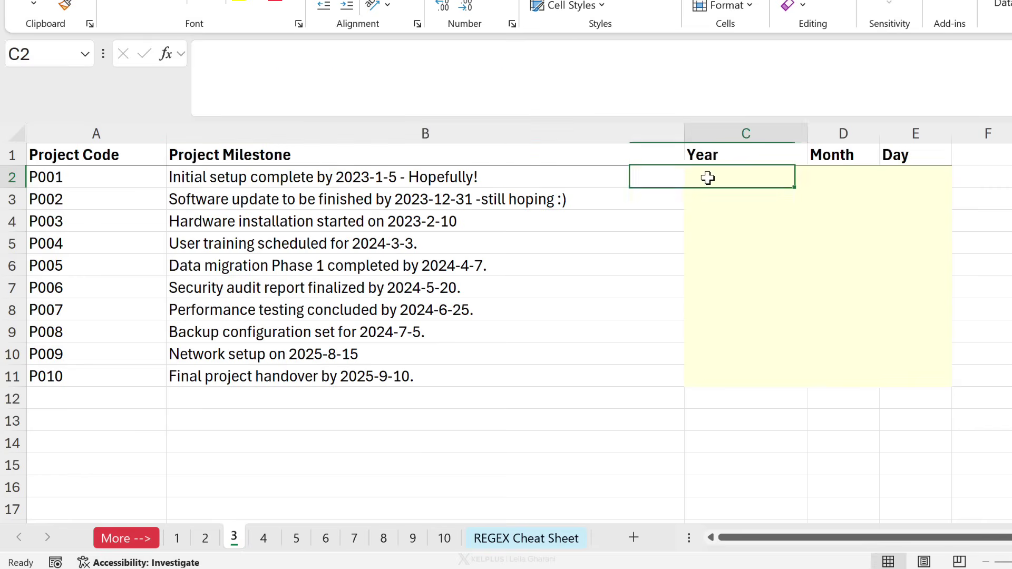
# Enter =REGEXEXTRACT(B2,"(\d{4})-(\d{1,2})-(\d{1,2})") in C2, returning 2023-1-5.
pyautogui.write('=reg')
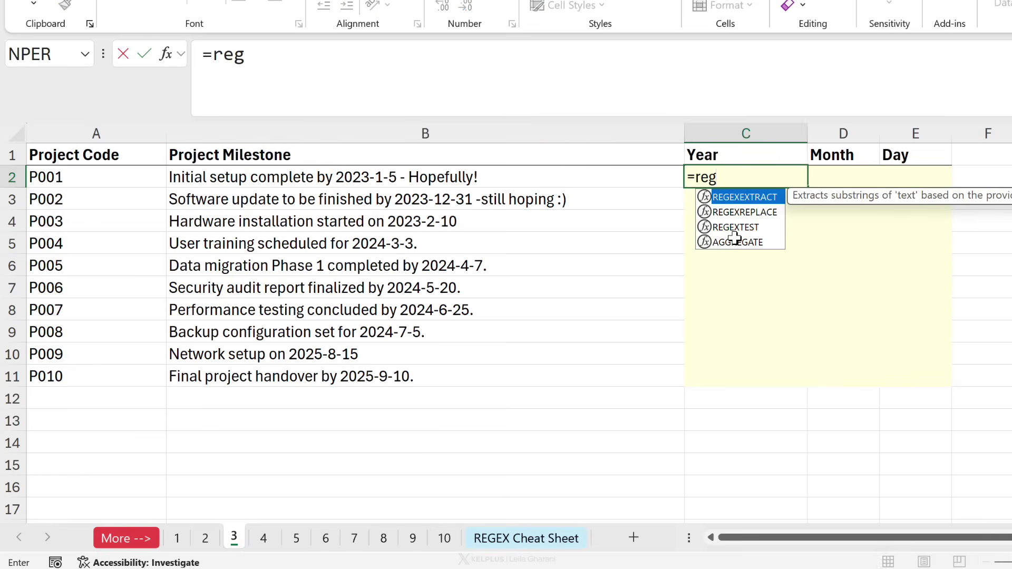
pyautogui.press('Tab')
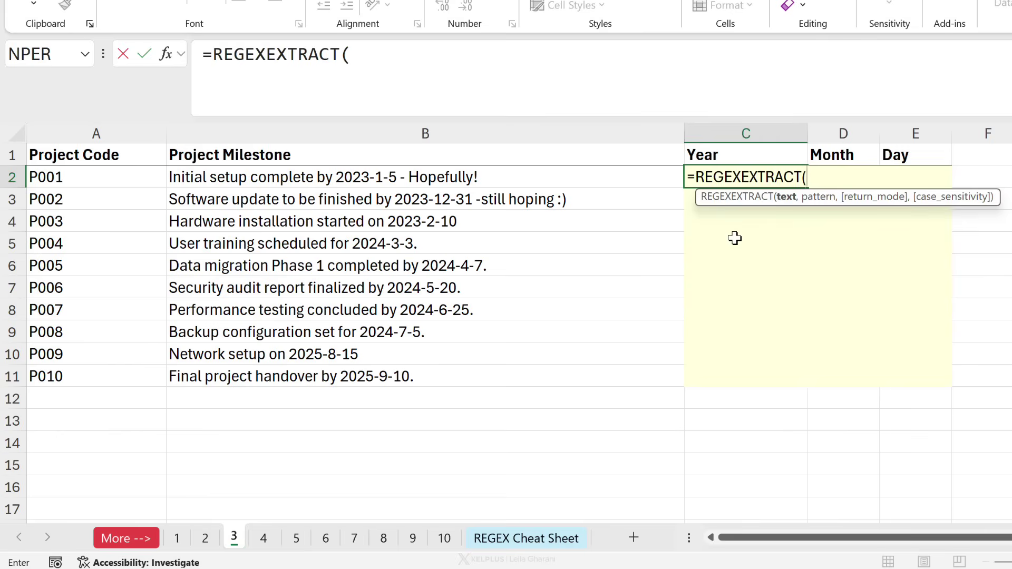
pyautogui.click(484, 179)
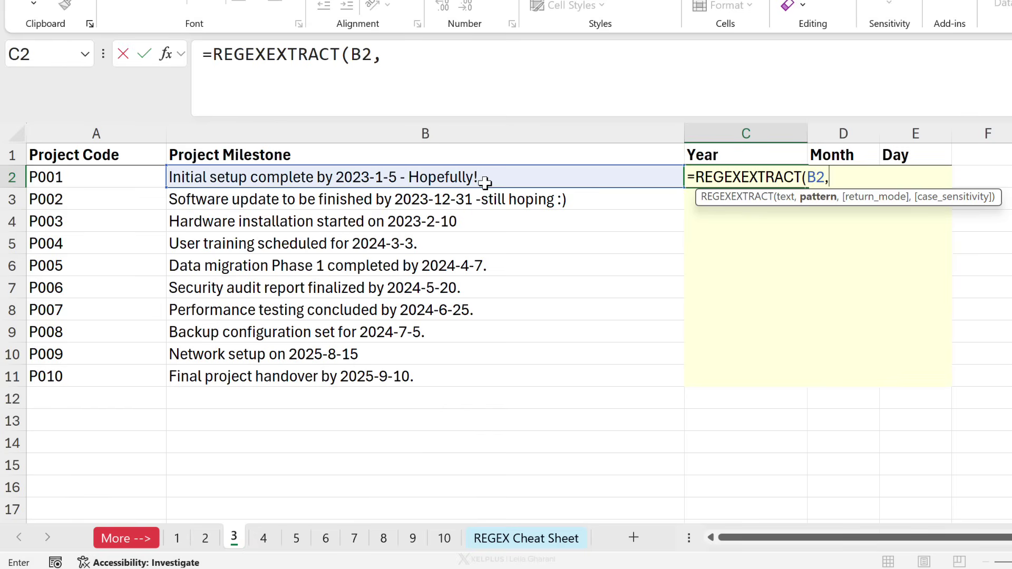
pyautogui.write('(\\d{4})-(\\d{1,2})-(\\d{1,2})')
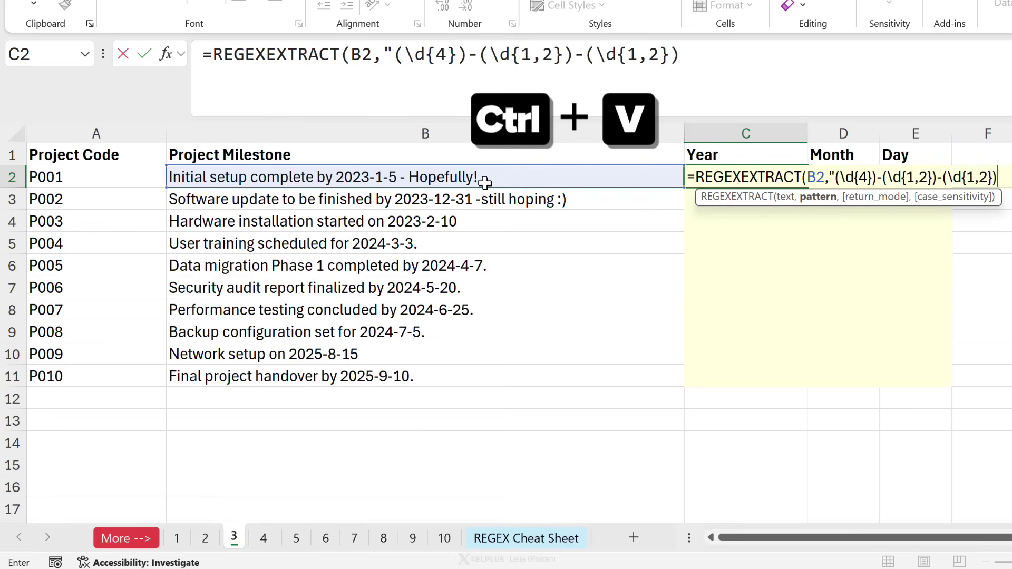
pyautogui.write(')')
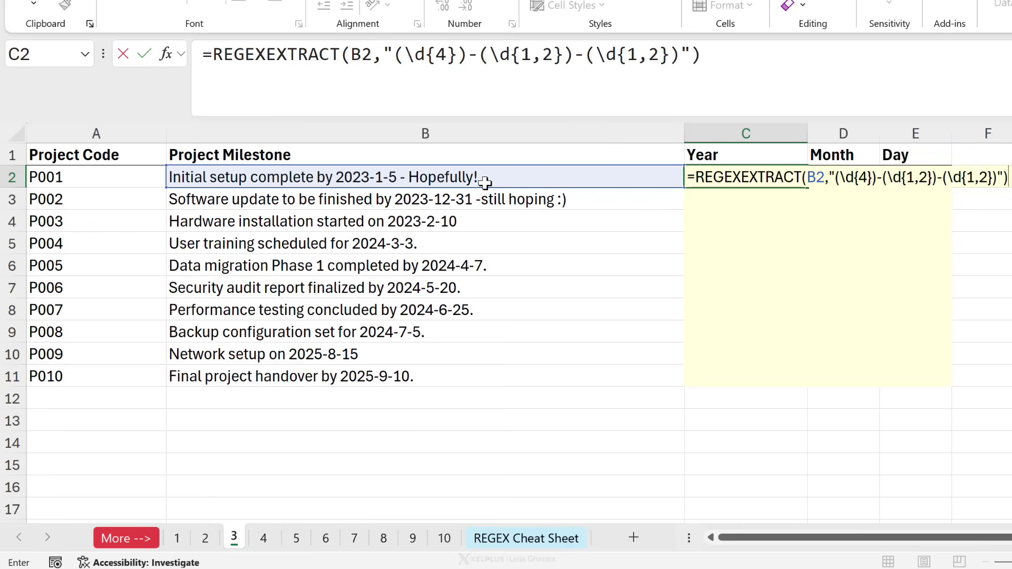
pyautogui.hotkey('ctrl', 'Return')
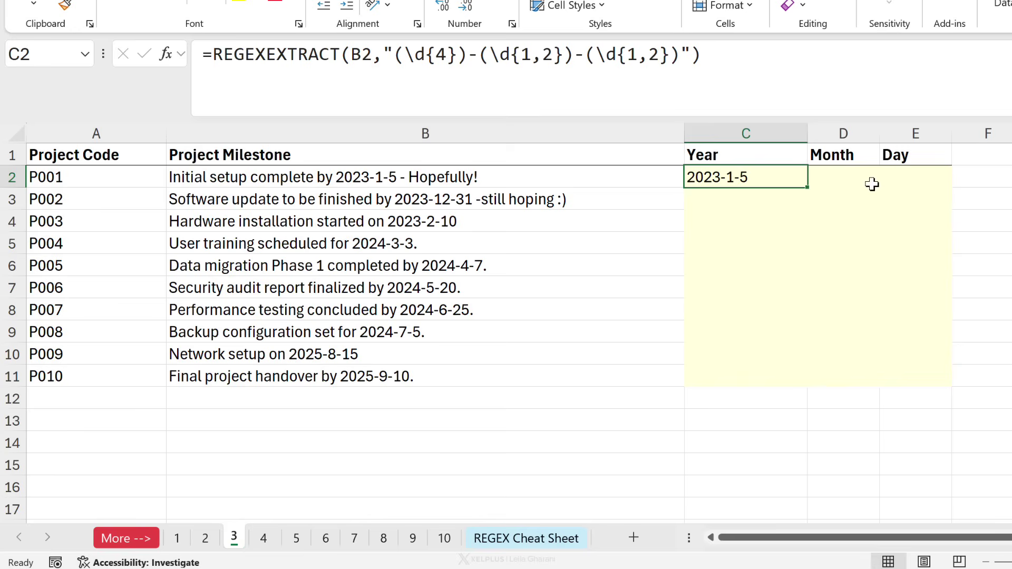
# Add return mode 2 (capture groups) to the C2 date formula.
pyautogui.click(694, 55)
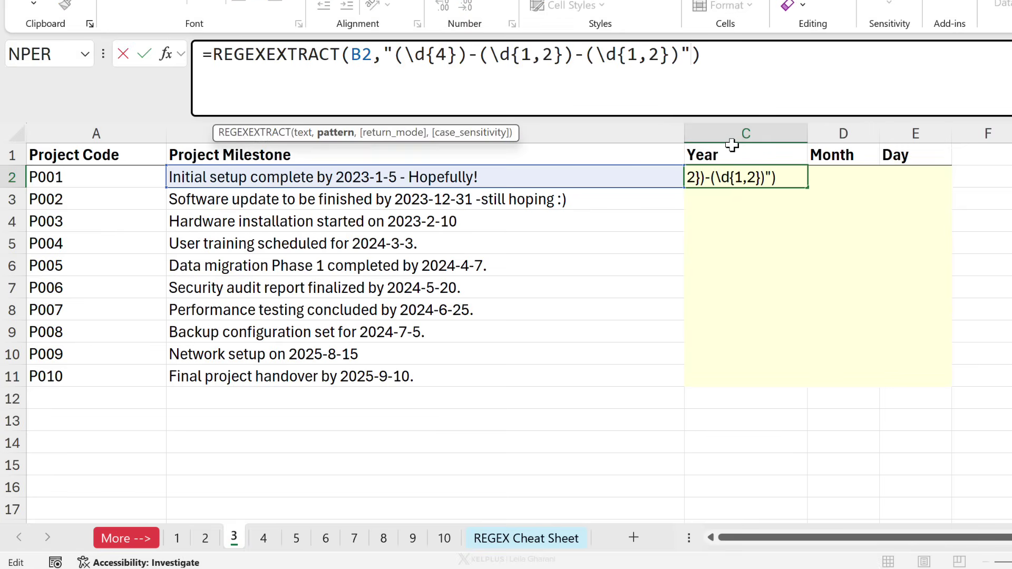
pyautogui.write(',')
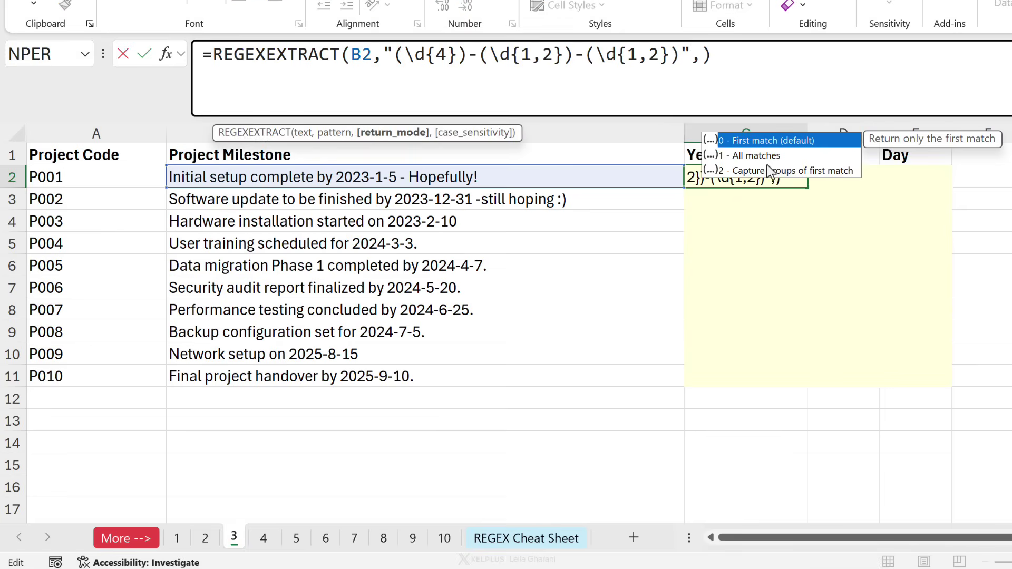
pyautogui.click(789, 178)
pyautogui.click(788, 173)
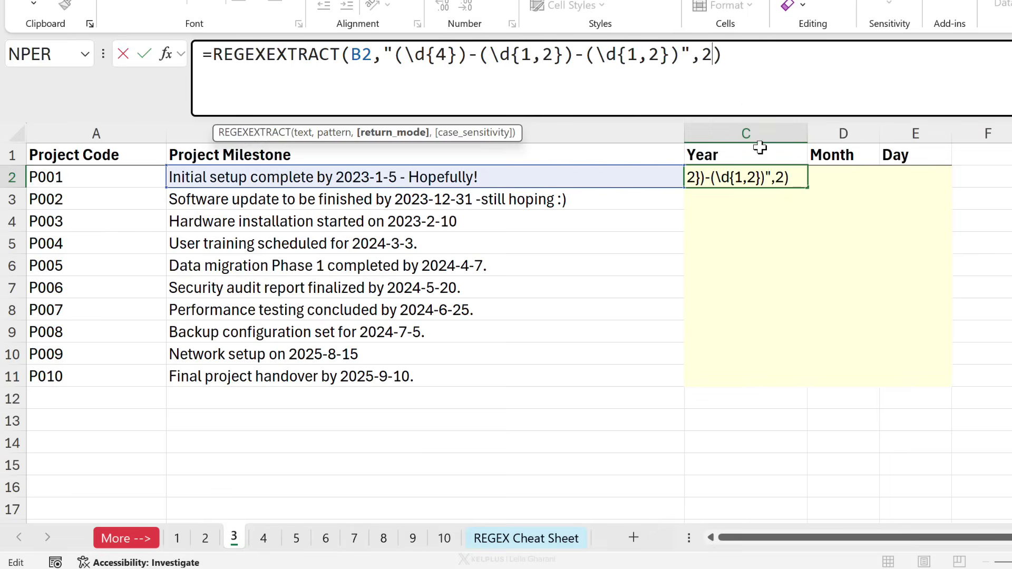
pyautogui.moveTo(474, 57); pyautogui.dragTo(394, 55)
pyautogui.click(756, 55)
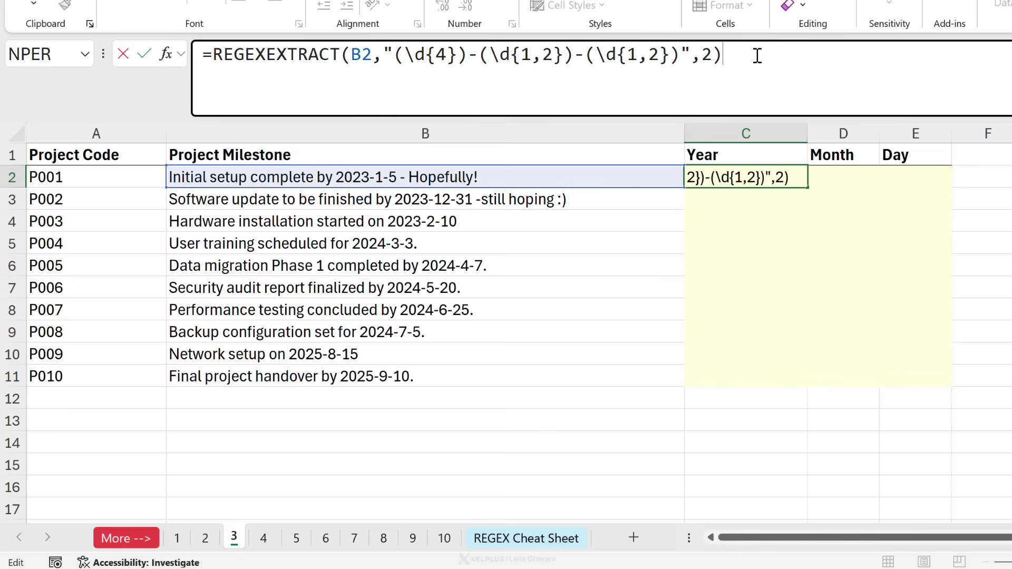
pyautogui.press('Return')
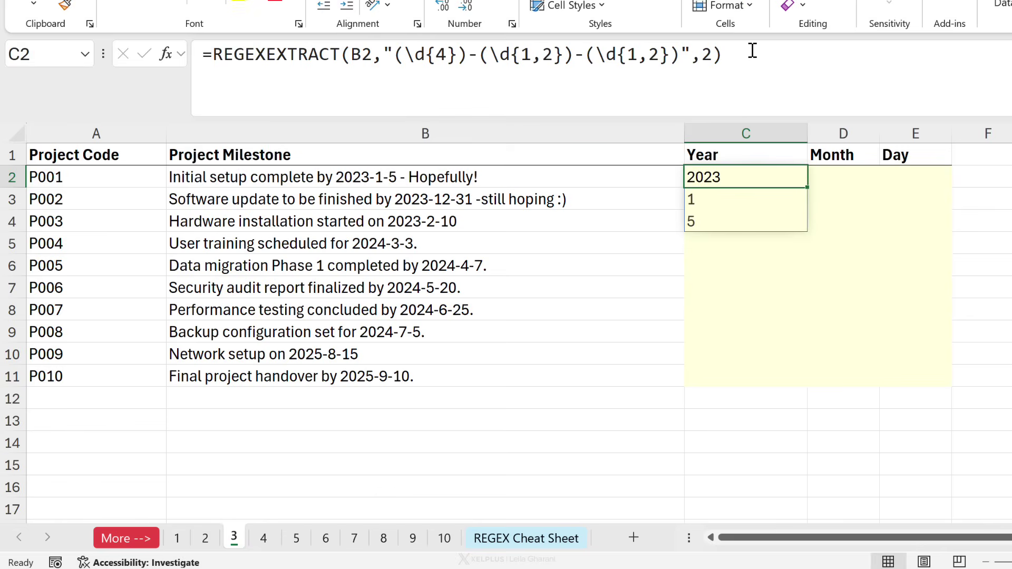
# Check the spilled month 1 and day 5 in C3 and C4.
pyautogui.click(707, 204)
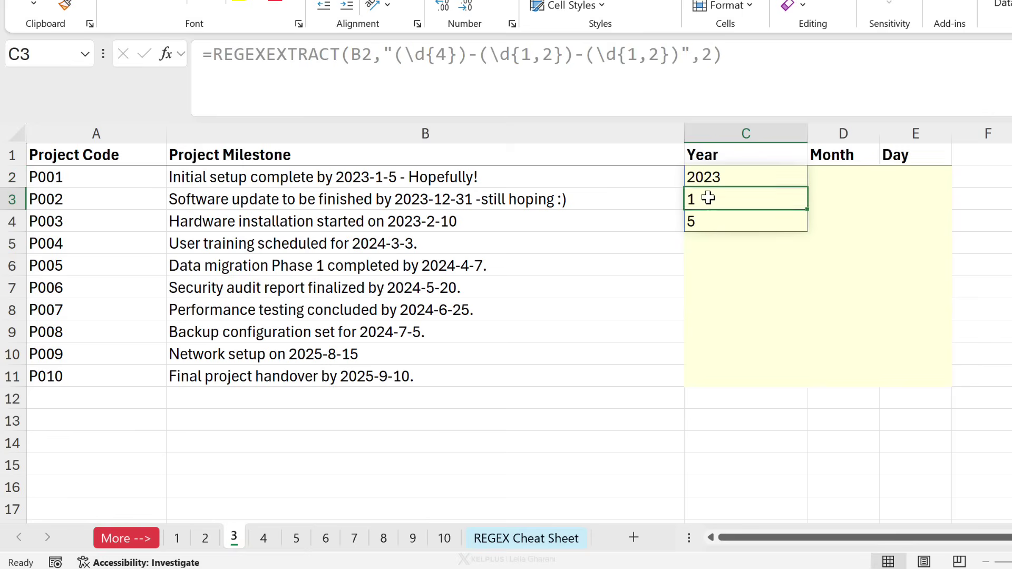
pyautogui.click(708, 218)
pyautogui.click(706, 205)
pyautogui.click(733, 182)
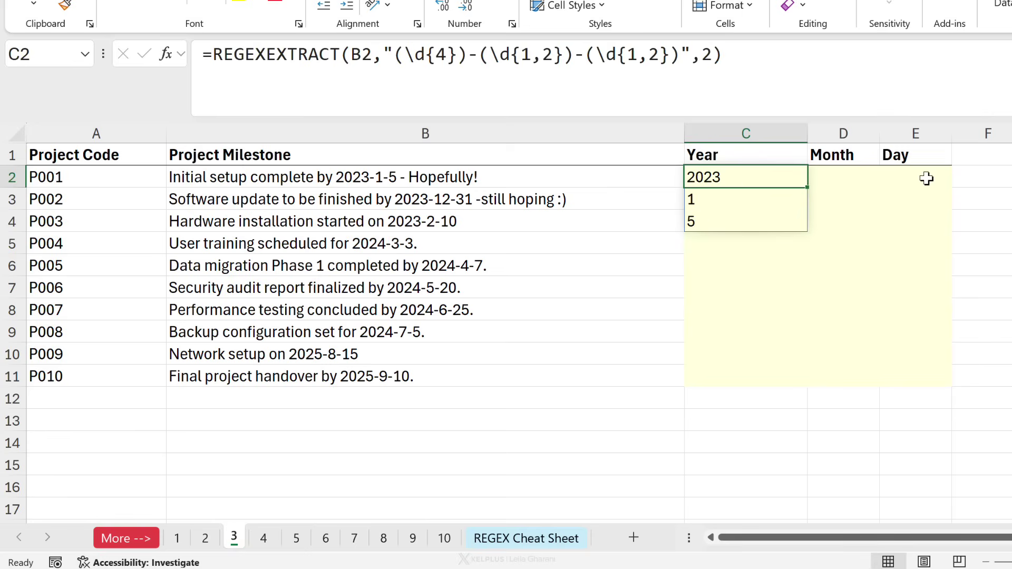
# Wrap the C2 date formula in TOROW( ) so year, month and day lie across the row.
pyautogui.click(219, 51)
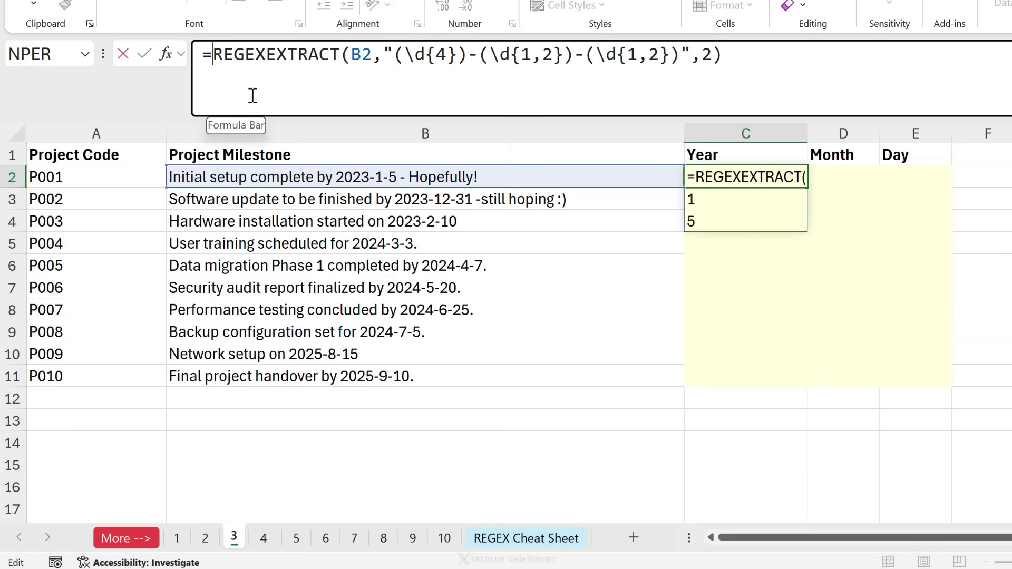
pyautogui.write('torow(')
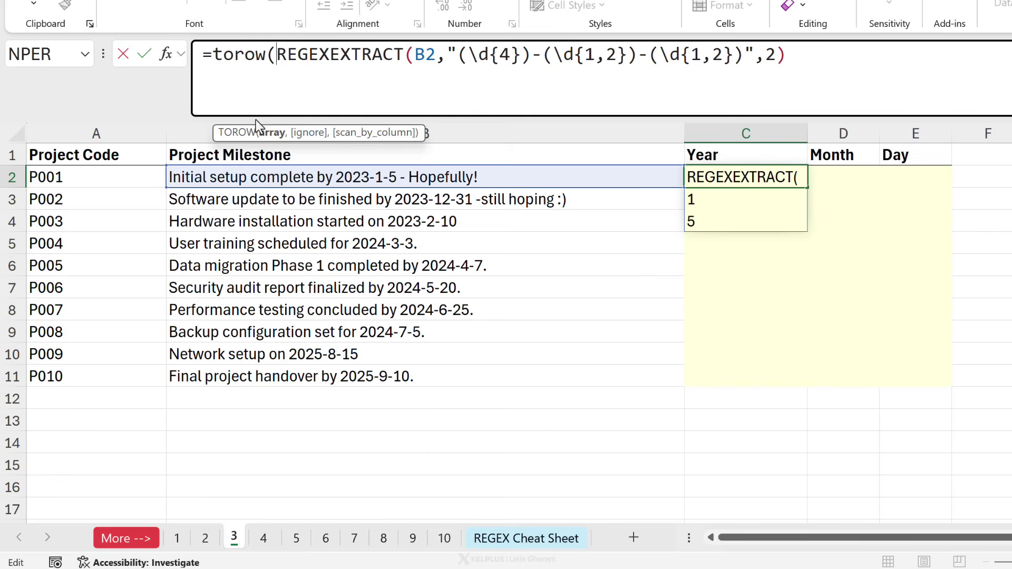
pyautogui.click(790, 62)
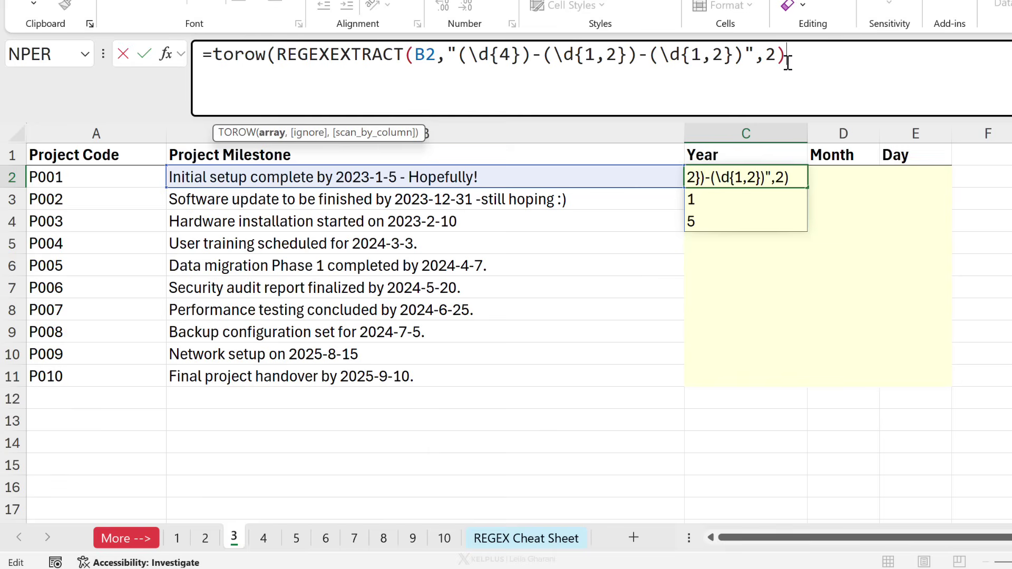
pyautogui.write(')')
pyautogui.hotkey('ctrl', 'Return')
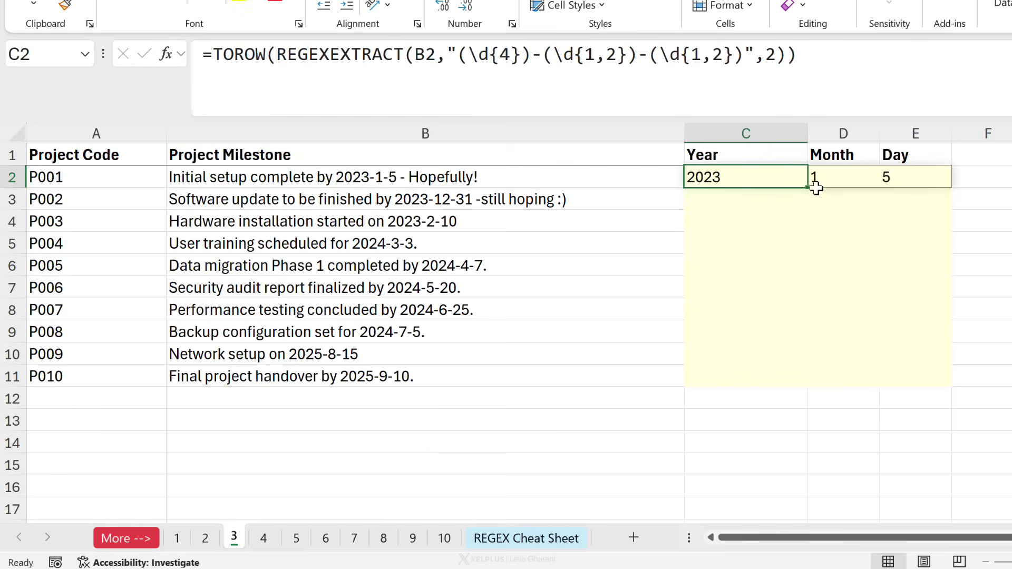
# Copy the formula down to row 11 and check the year, month and day in C11:E11.
pyautogui.moveTo(807, 188); pyautogui.dragTo(780, 379)
pyautogui.click(756, 378)
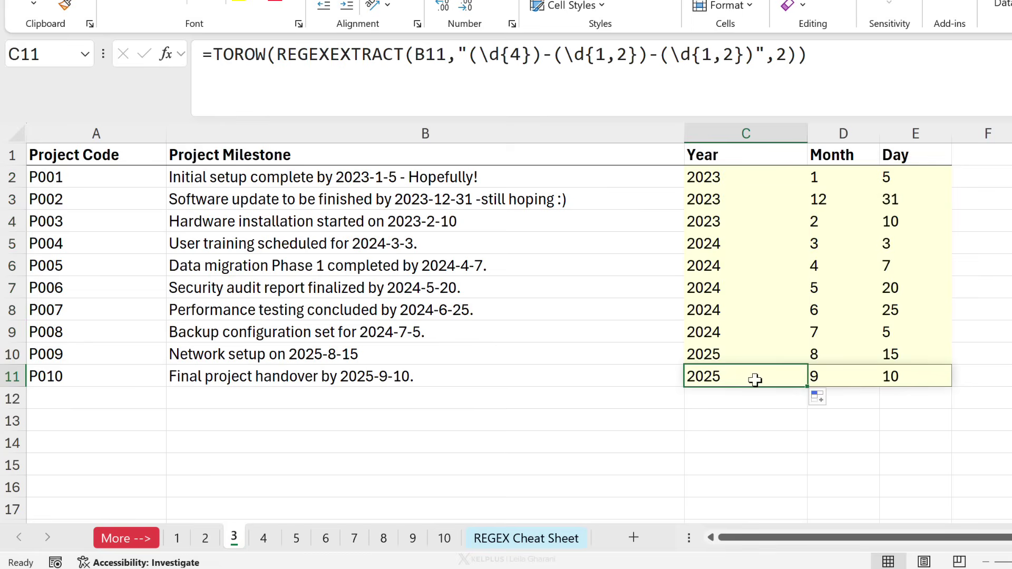
pyautogui.click(852, 382)
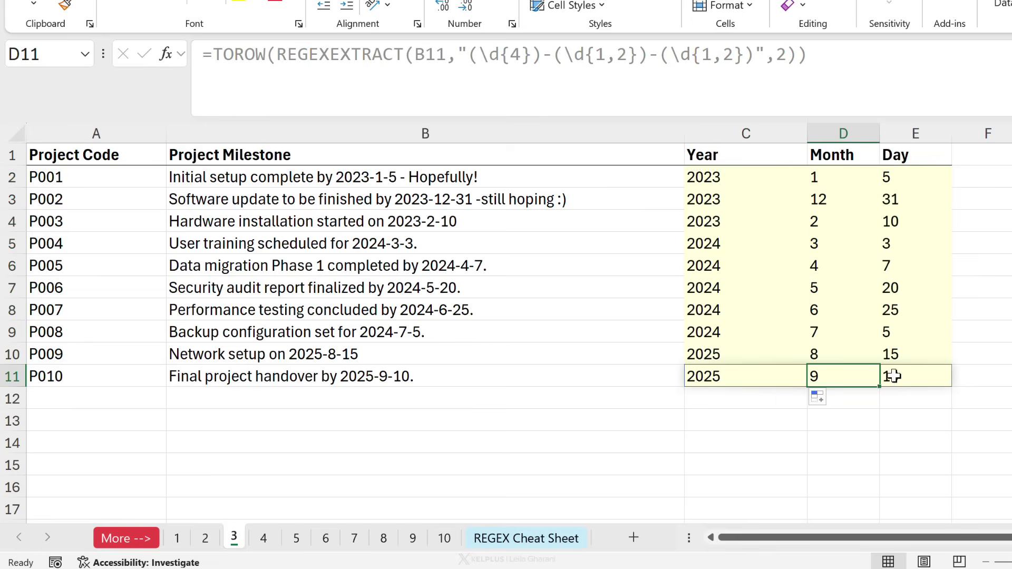
pyautogui.click(902, 380)
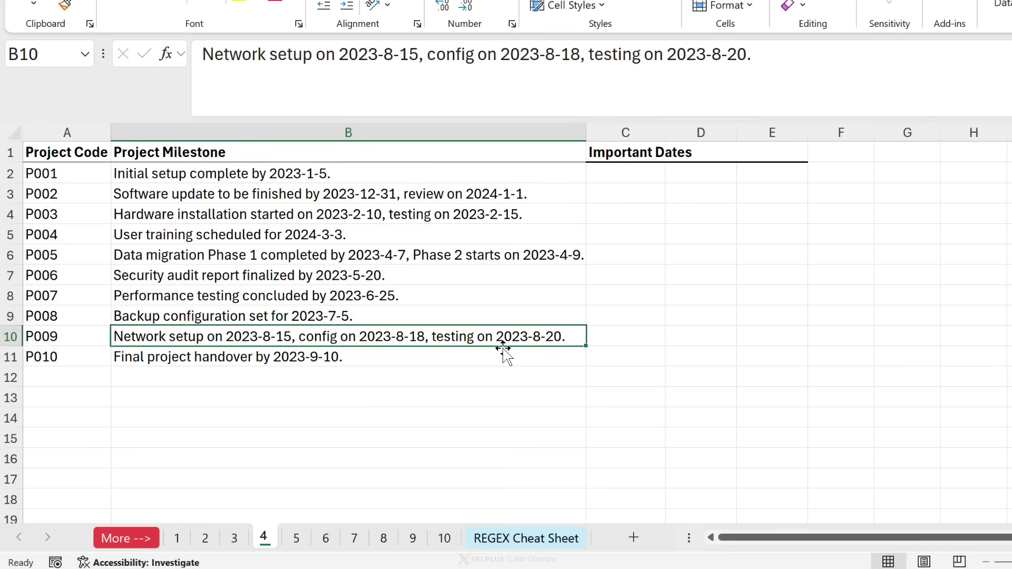
# Enter =REGEXEXTRACT(B2,"(\d{4})-(\d{1,2})-(\d{1,2})",1) in Important Dates cell C2.
pyautogui.click(632, 340)
pyautogui.click(691, 340)
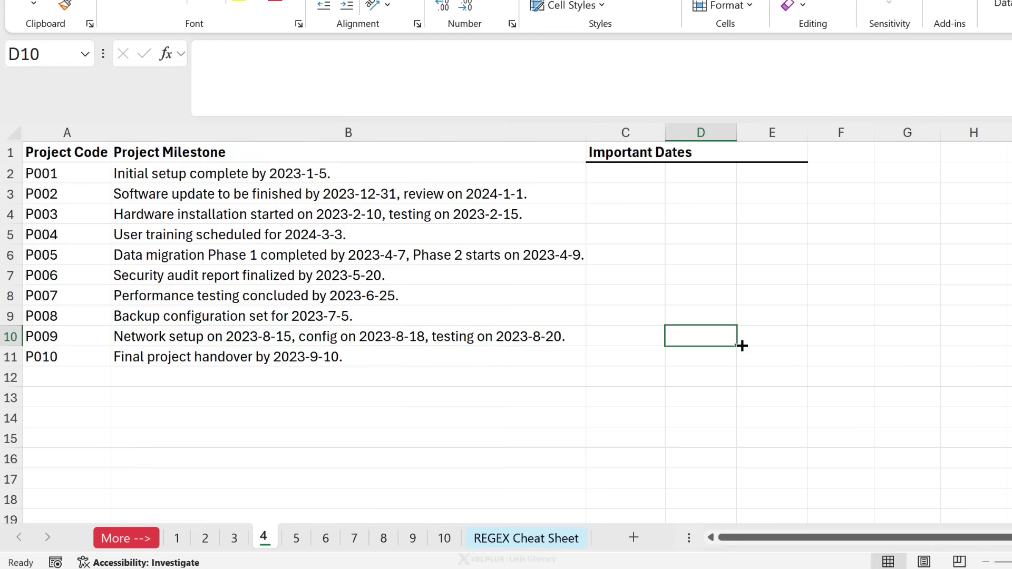
pyautogui.click(794, 334)
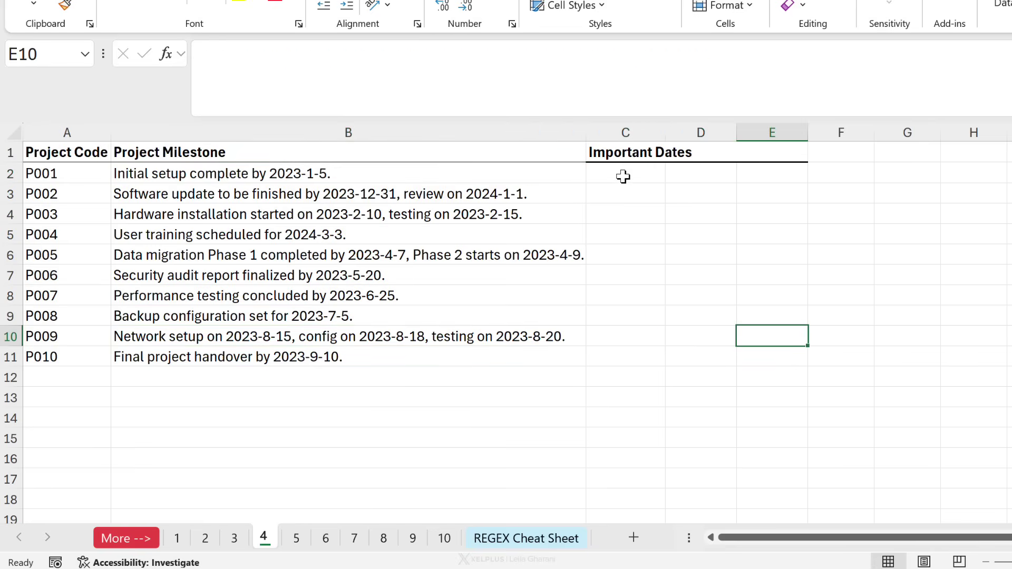
pyautogui.click(622, 177)
pyautogui.write('=reg')
pyautogui.press('Tab')
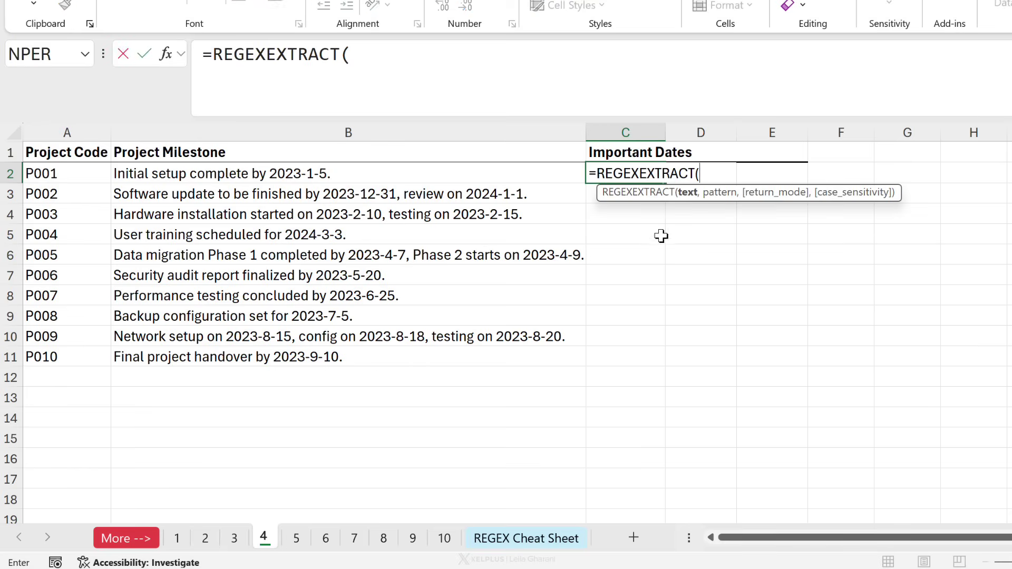
pyautogui.click(409, 174)
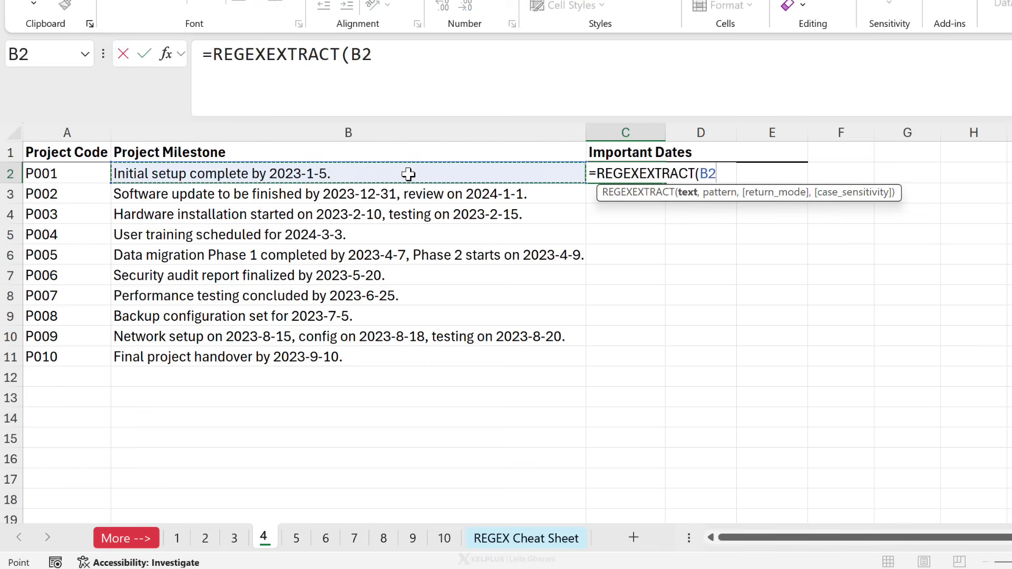
pyautogui.write(',')
pyautogui.hotkey('ctrl', 'v')
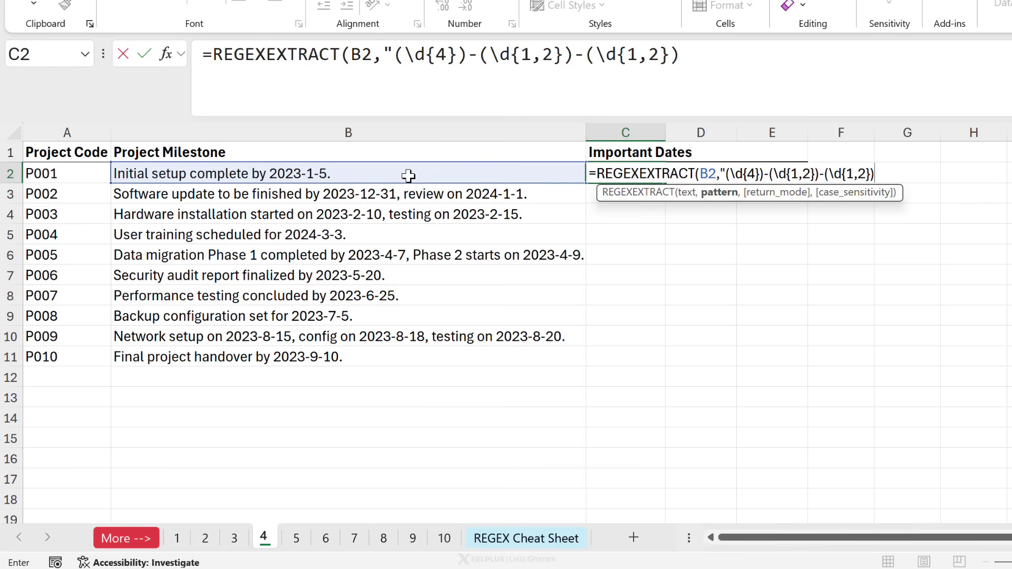
pyautogui.write(',')
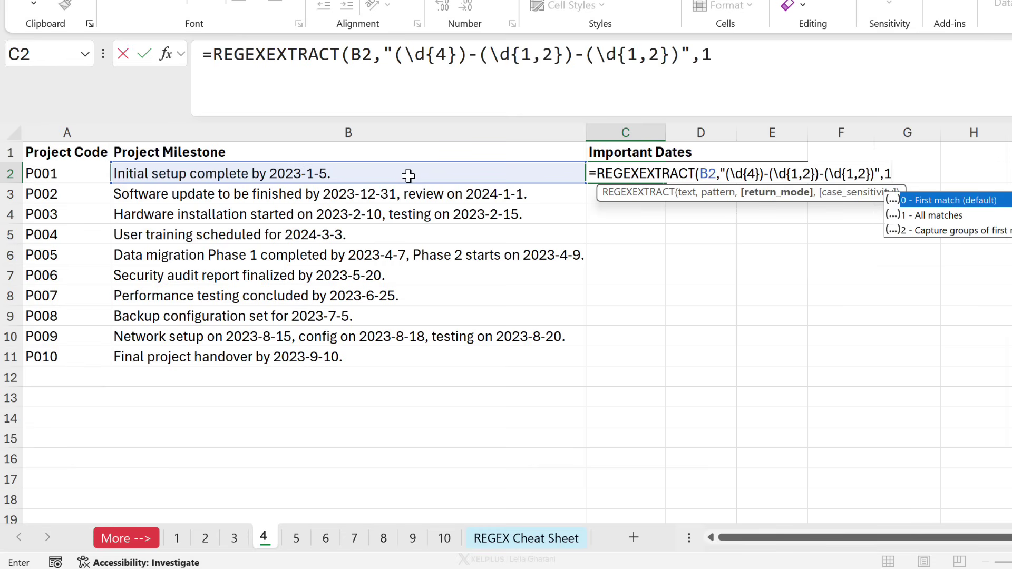
pyautogui.write('1)')
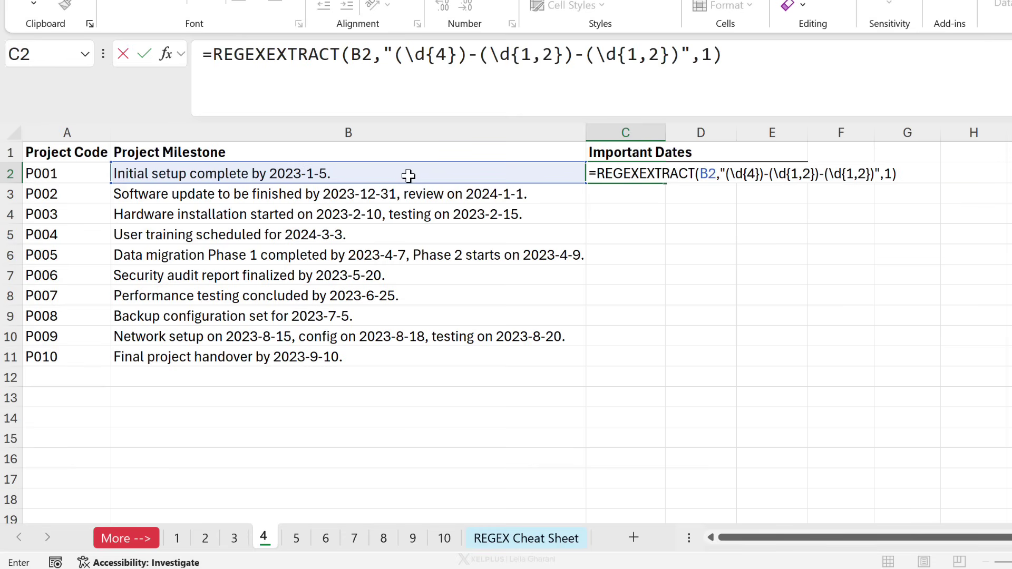
pyautogui.hotkey('ctrl', 'Return')
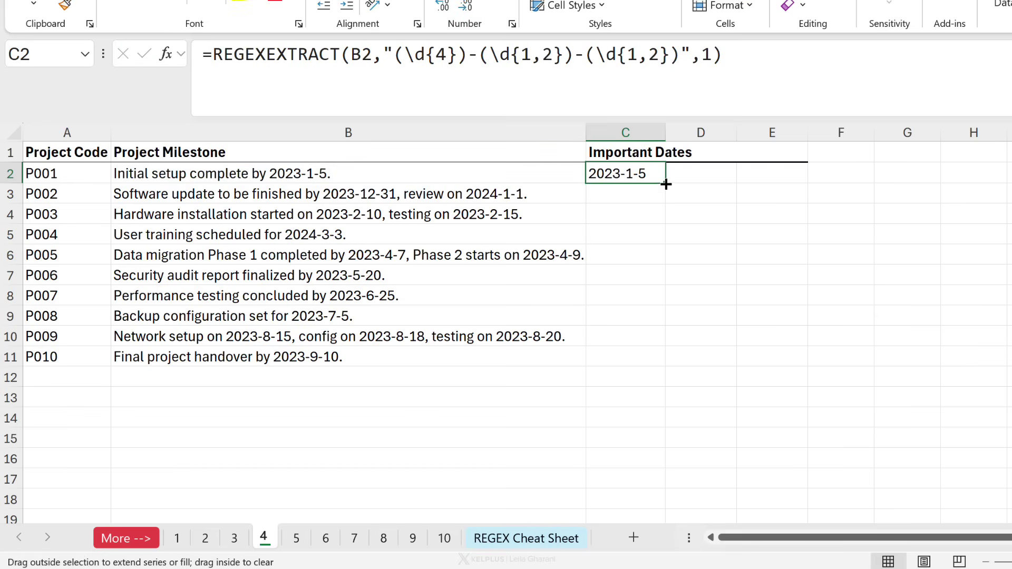
# Copy the formula down to C5, which produces #SPILL! in C3 and C4.
pyautogui.moveTo(663, 185); pyautogui.dragTo(651, 202)
pyautogui.click(645, 213)
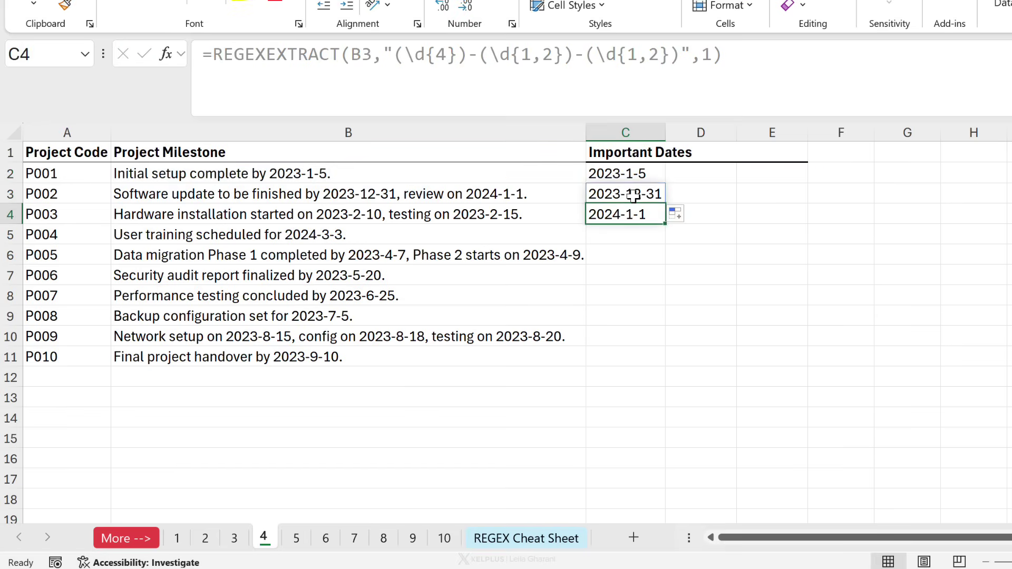
pyautogui.click(632, 195)
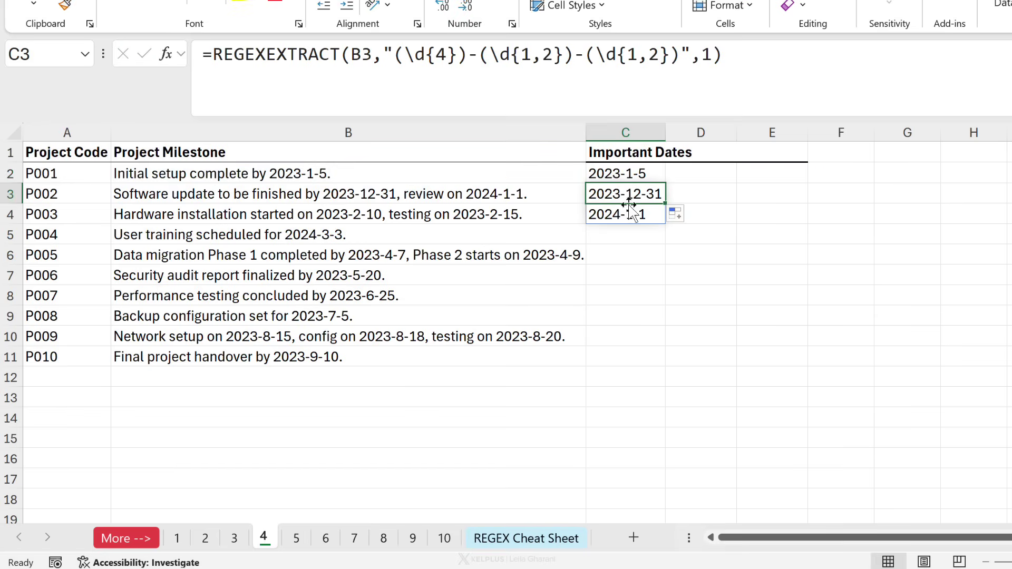
pyautogui.moveTo(664, 205); pyautogui.dragTo(650, 244)
pyautogui.click(640, 216)
pyautogui.click(633, 196)
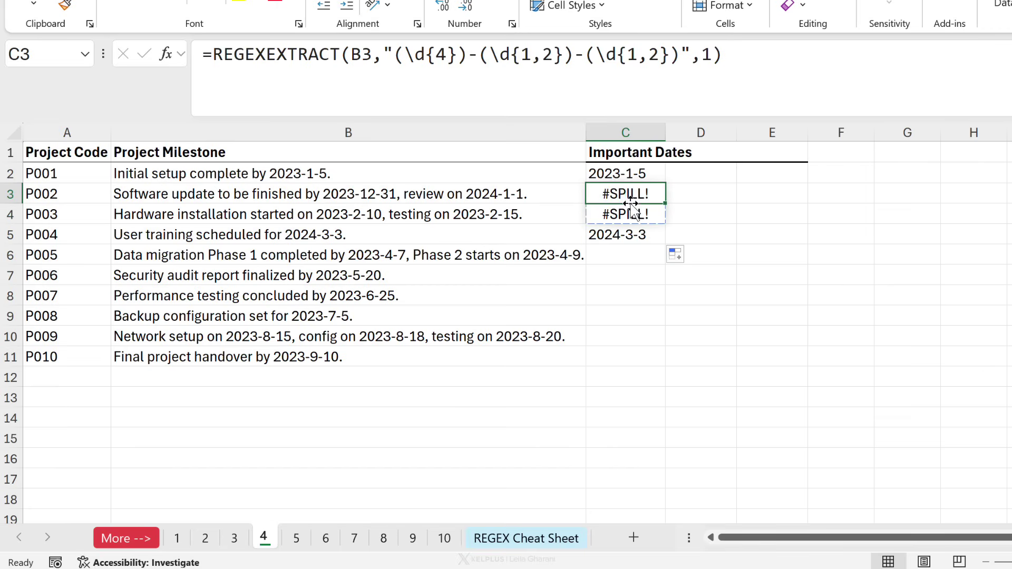
# Wrap the C2 all-dates formula in TOROW( ) so each milestone's dates run across one row.
pyautogui.click(622, 174)
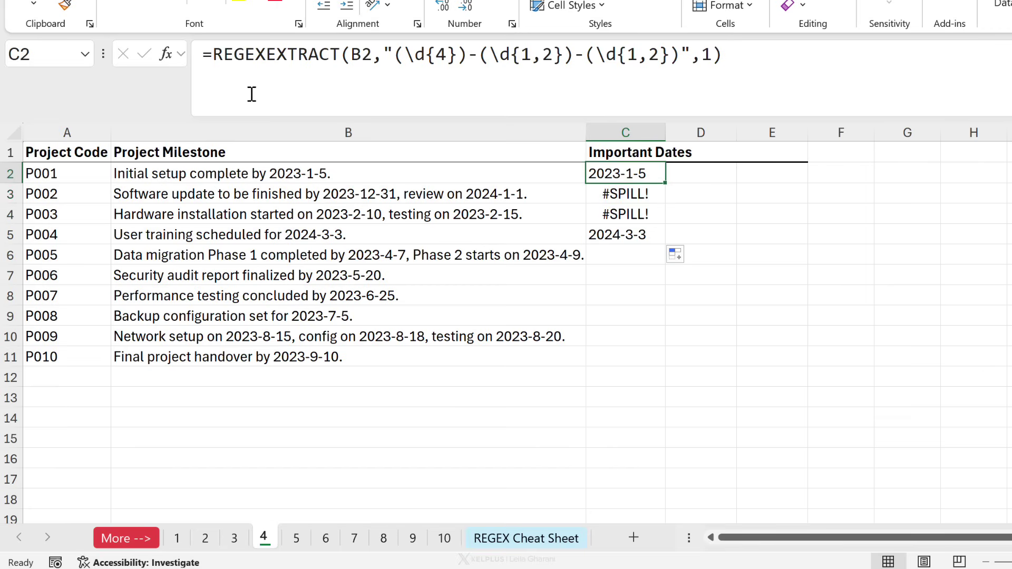
pyautogui.click(215, 54)
pyautogui.write('tor')
pyautogui.press('Tab')
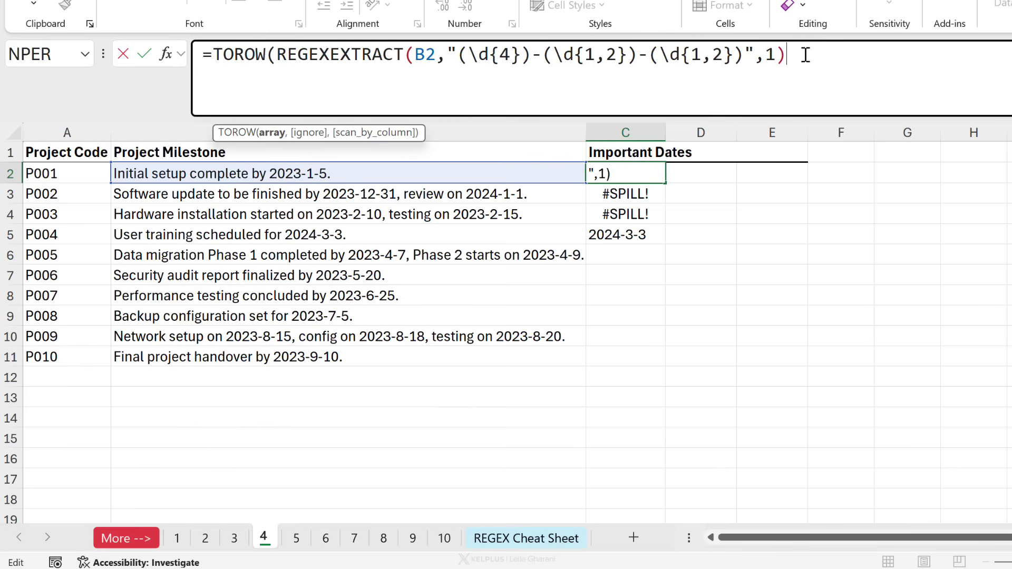
pyautogui.write(')')
pyautogui.hotkey('ctrl', 'Return')
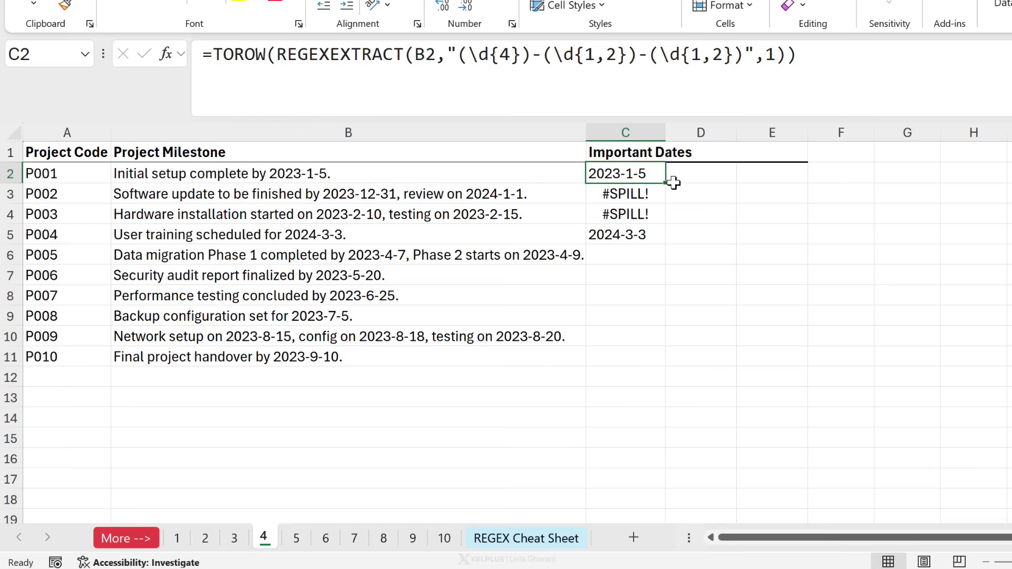
# Copy the TOROW formula down to C11 and check the dates in rows 3 and 4.
pyautogui.moveTo(671, 182); pyautogui.dragTo(642, 365)
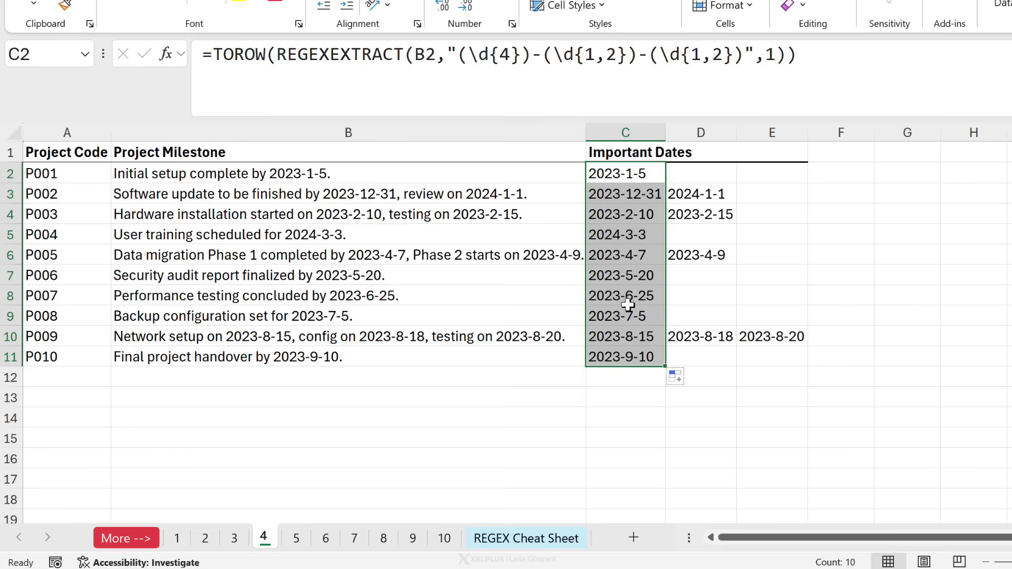
pyautogui.click(633, 216)
pyautogui.click(631, 193)
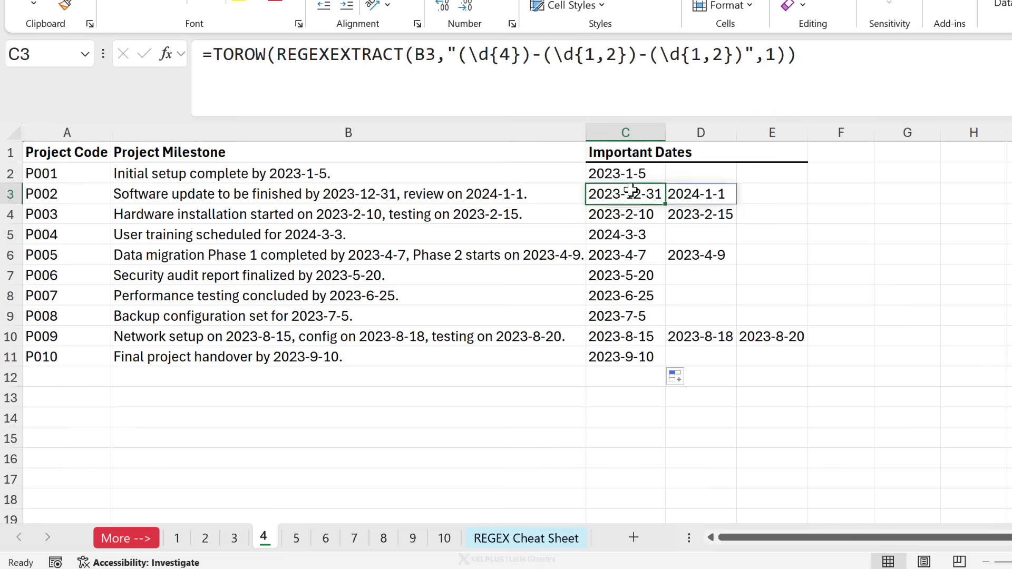
pyautogui.click(628, 173)
pyautogui.click(622, 199)
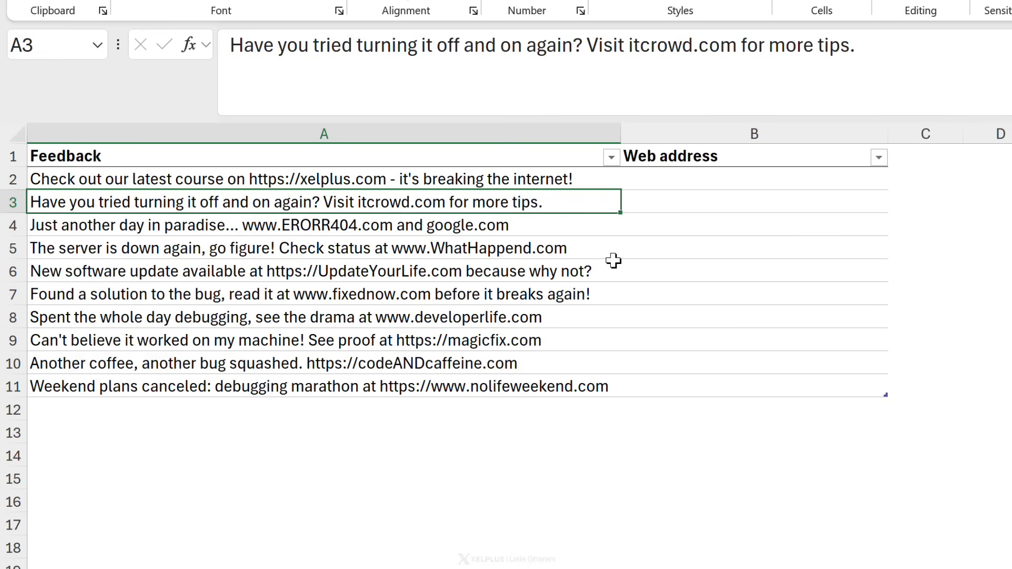
# Read the feedback texts in A2 to A4, then select Web address cell B2.
pyautogui.click(694, 200)
pyautogui.click(456, 208)
pyautogui.click(403, 184)
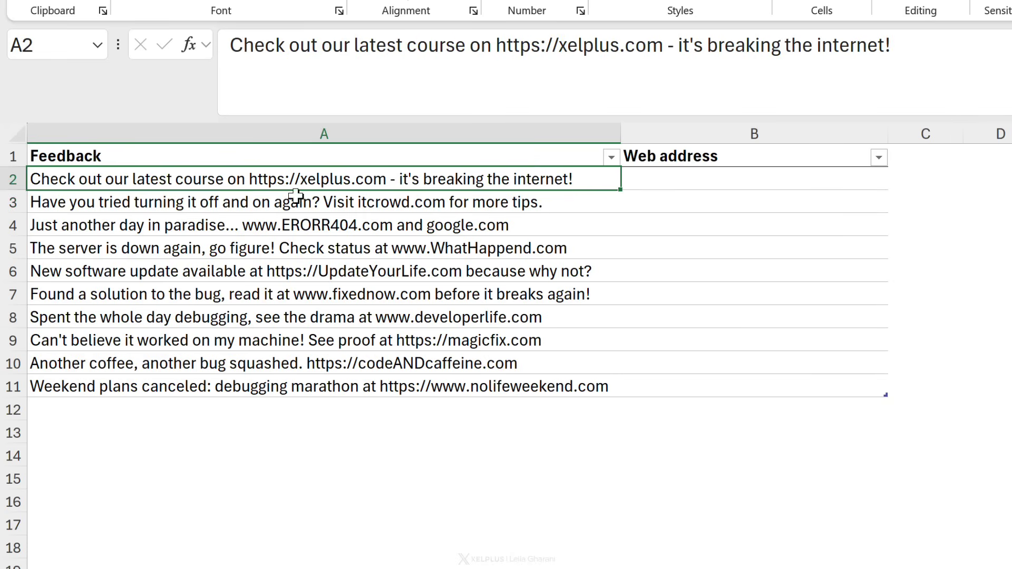
pyautogui.click(191, 201)
pyautogui.click(219, 186)
pyautogui.click(346, 220)
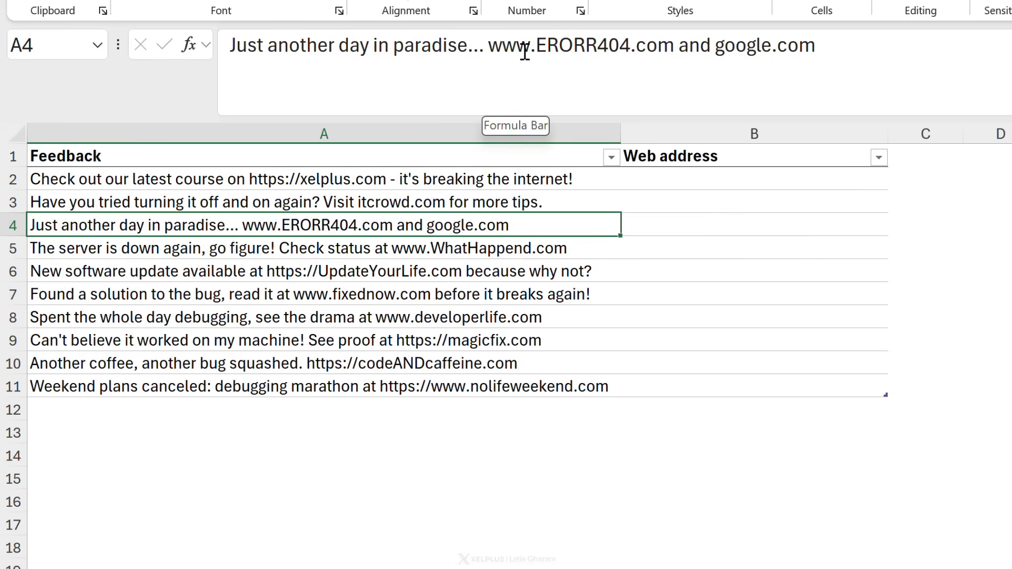
pyautogui.click(461, 198)
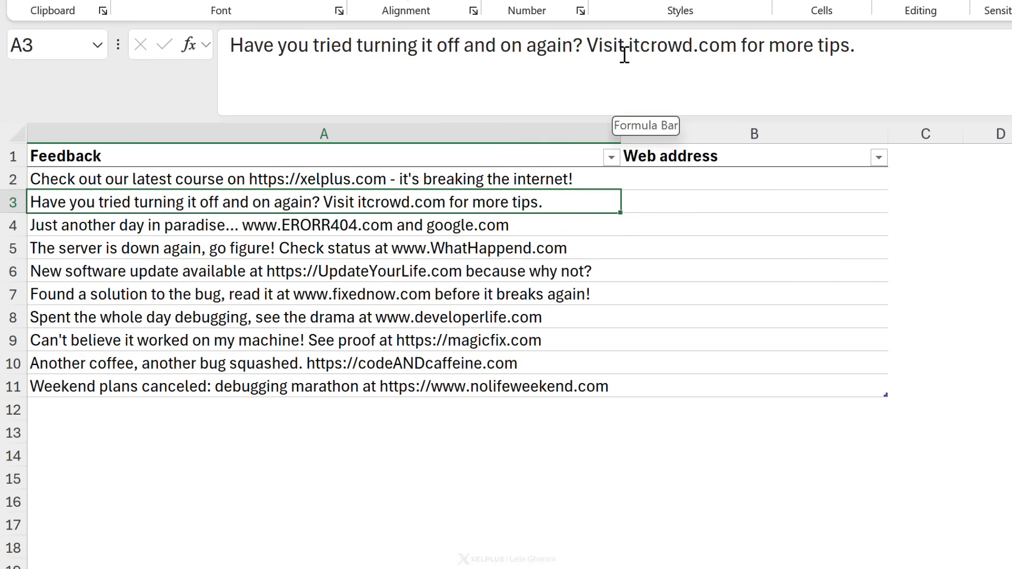
pyautogui.click(720, 180)
pyautogui.write('=')
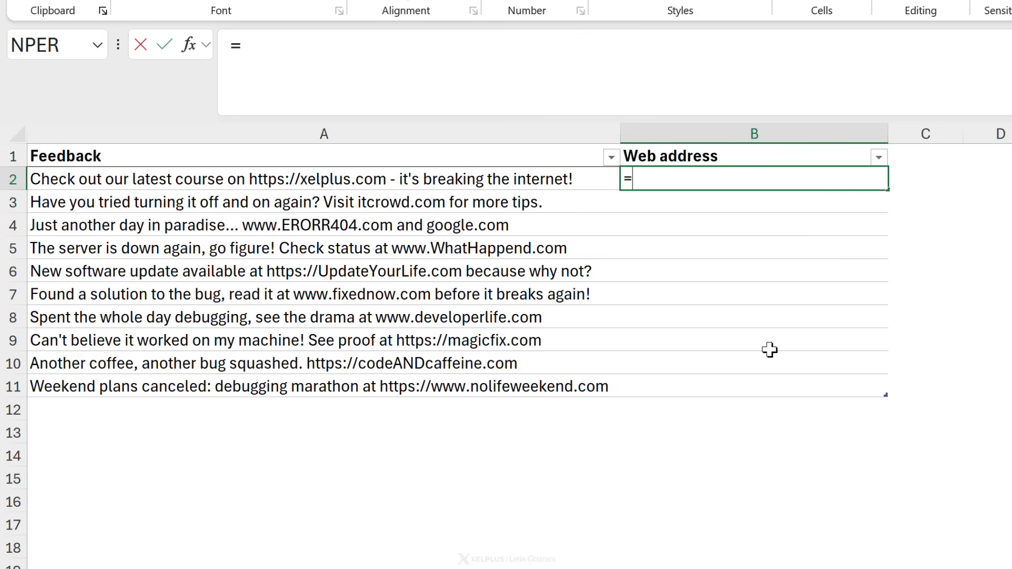
pyautogui.write('reg')
pyautogui.press('Tab')
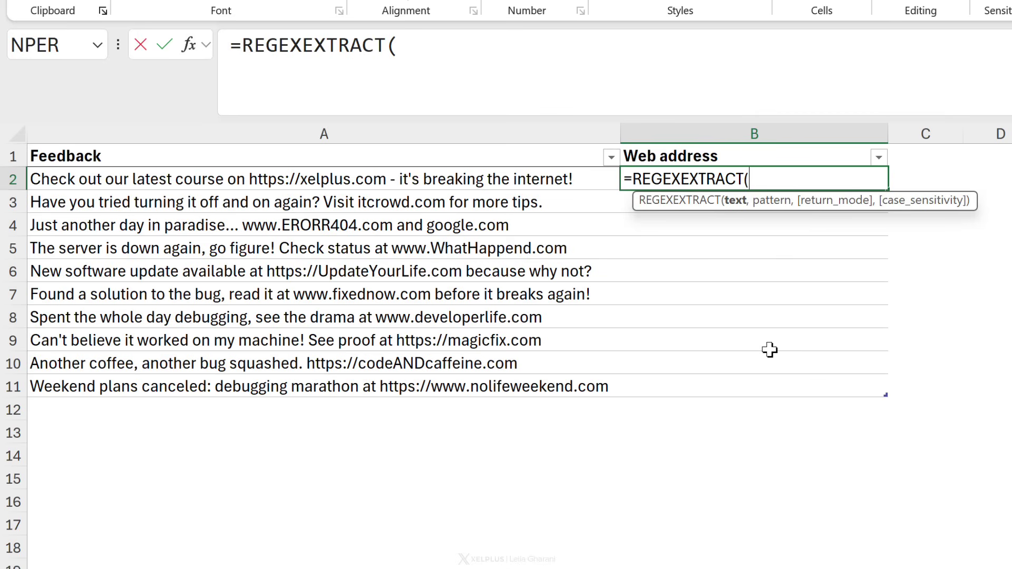
pyautogui.click(516, 179)
pyautogui.write(',"')
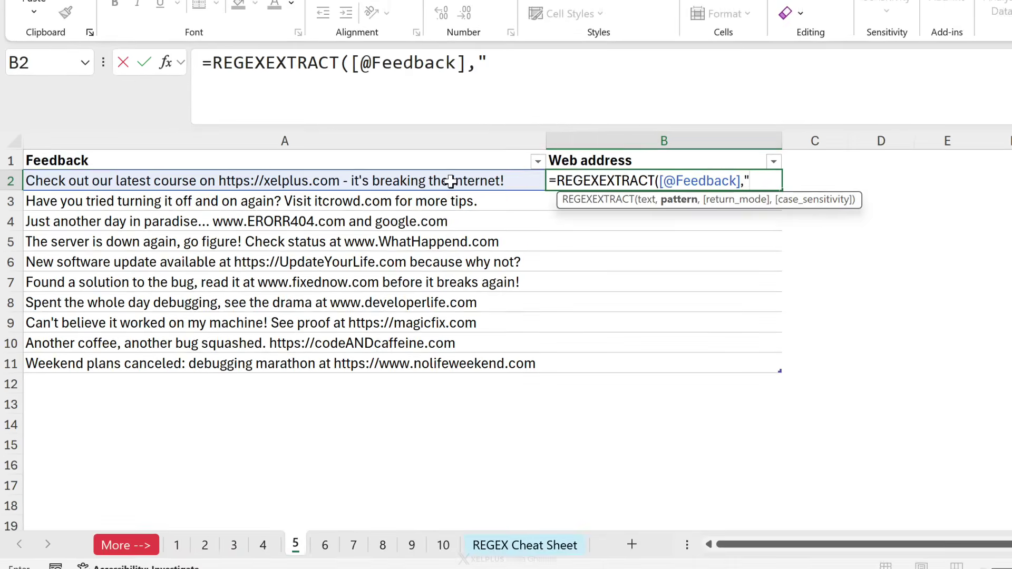
pyautogui.write('(https?://[a-z0-9.-]+)|([a-z0-9.-]+\\.[a-z]{2,})')
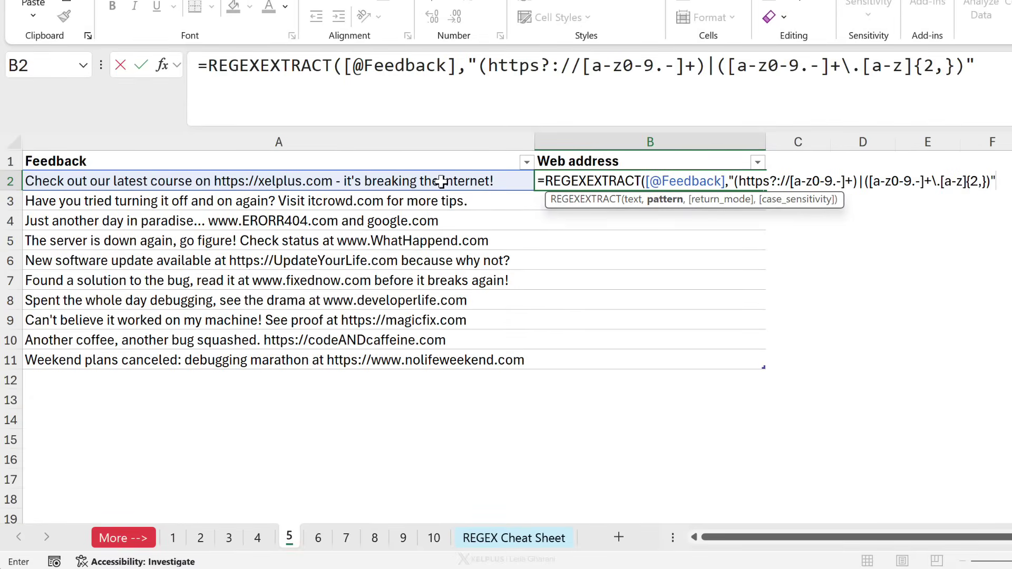
pyautogui.write(')')
pyautogui.press('Return')
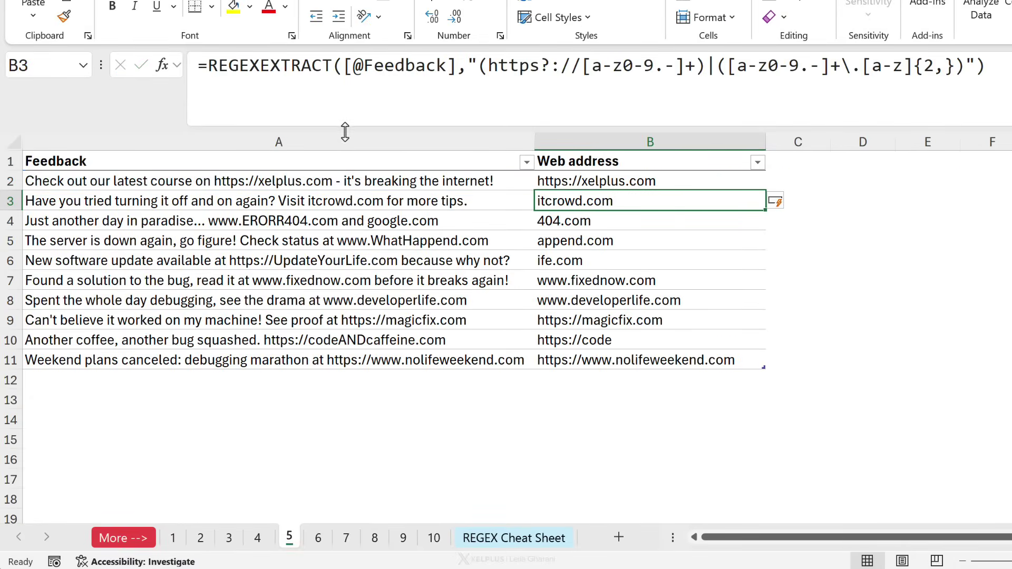
# Compare rows 4 and 5 feedback with their results, noting truncated addresses like 404.com.
pyautogui.click(580, 185)
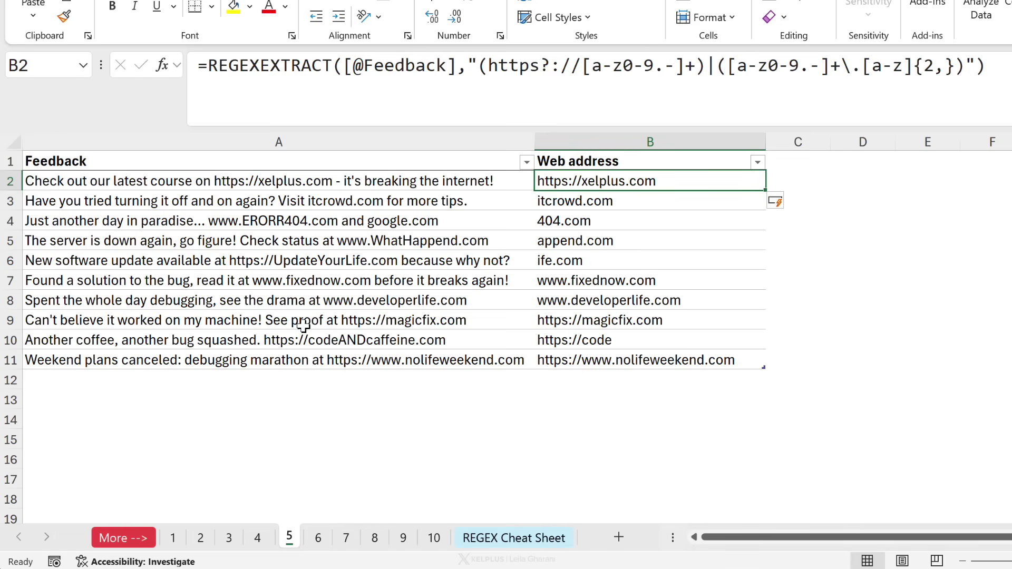
pyautogui.click(270, 217)
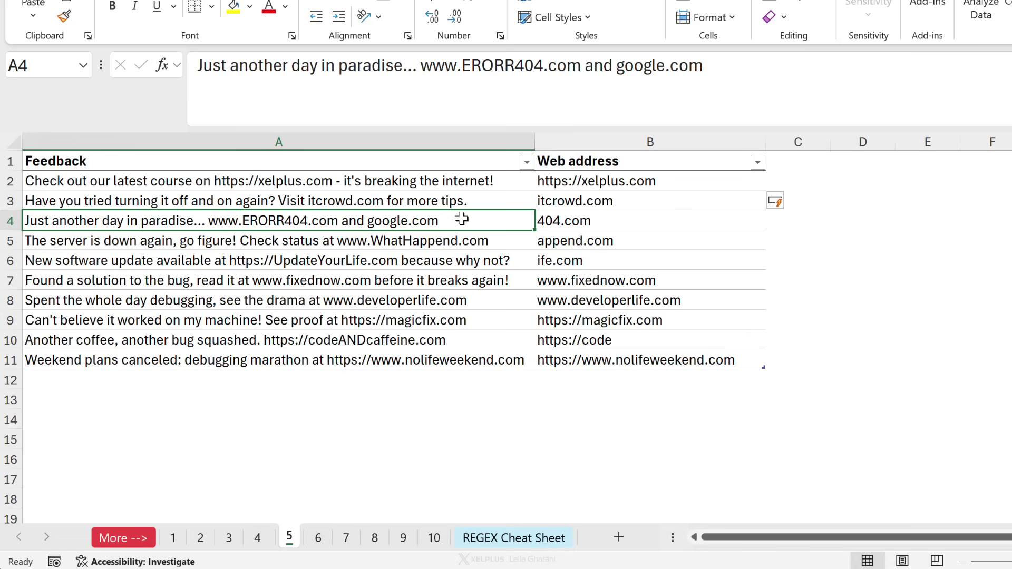
pyautogui.click(586, 221)
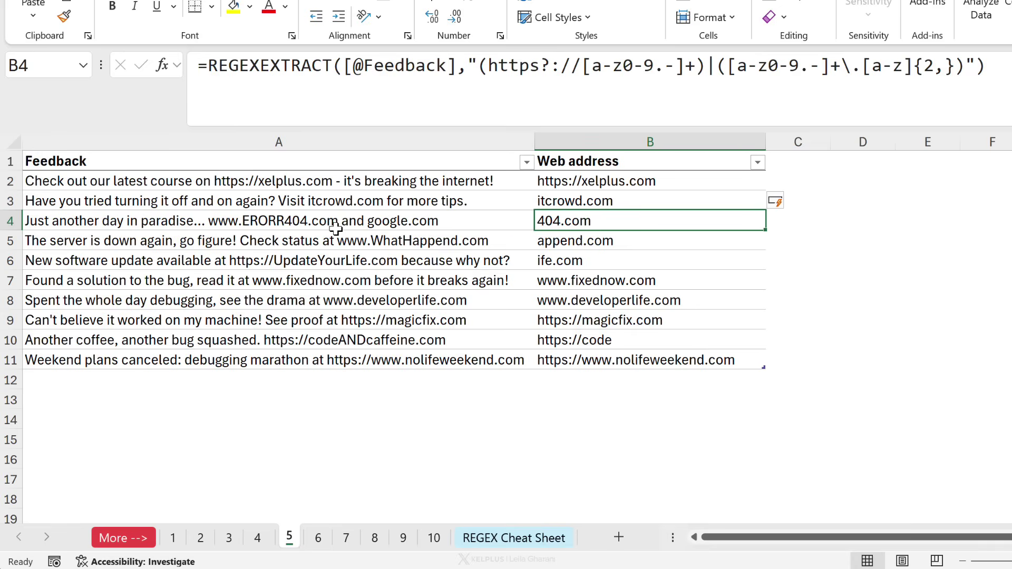
pyautogui.click(372, 242)
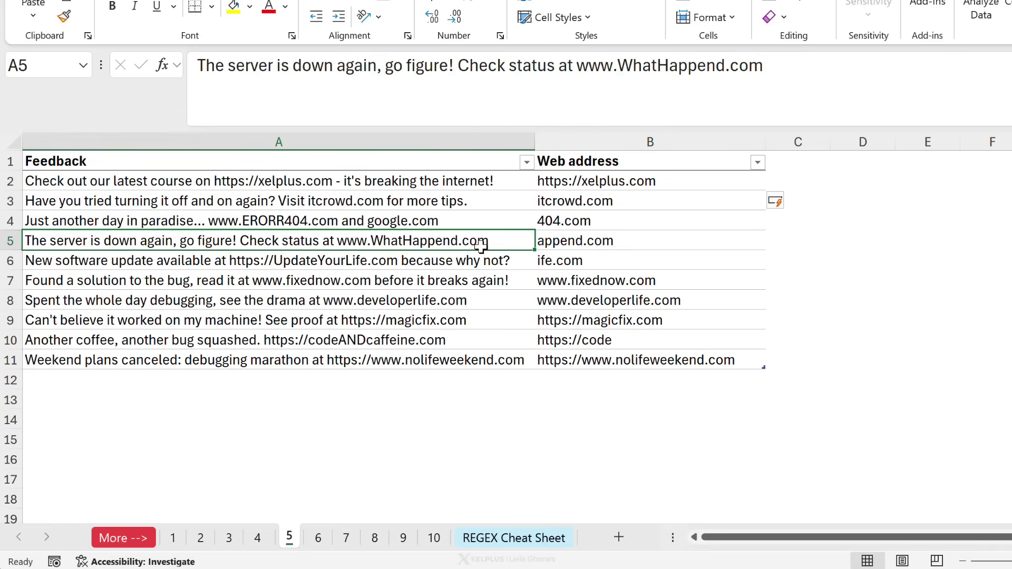
pyautogui.click(578, 241)
pyautogui.click(585, 222)
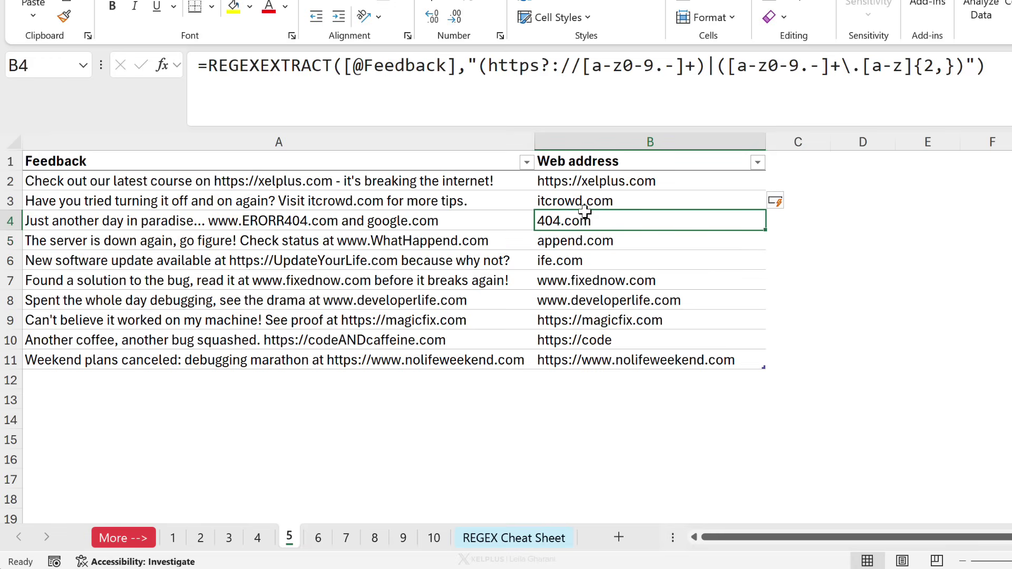
pyautogui.click(601, 182)
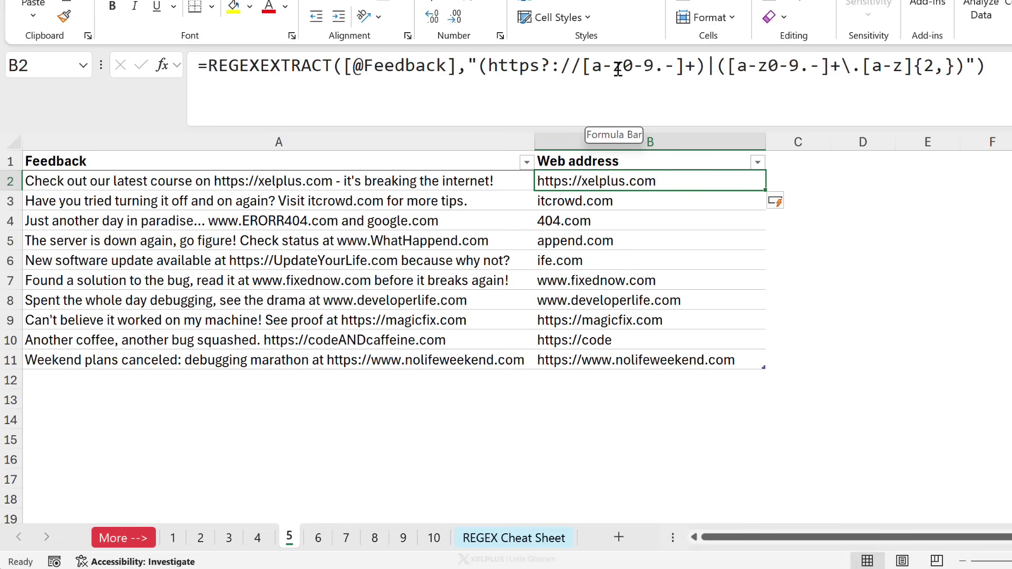
pyautogui.click(970, 67)
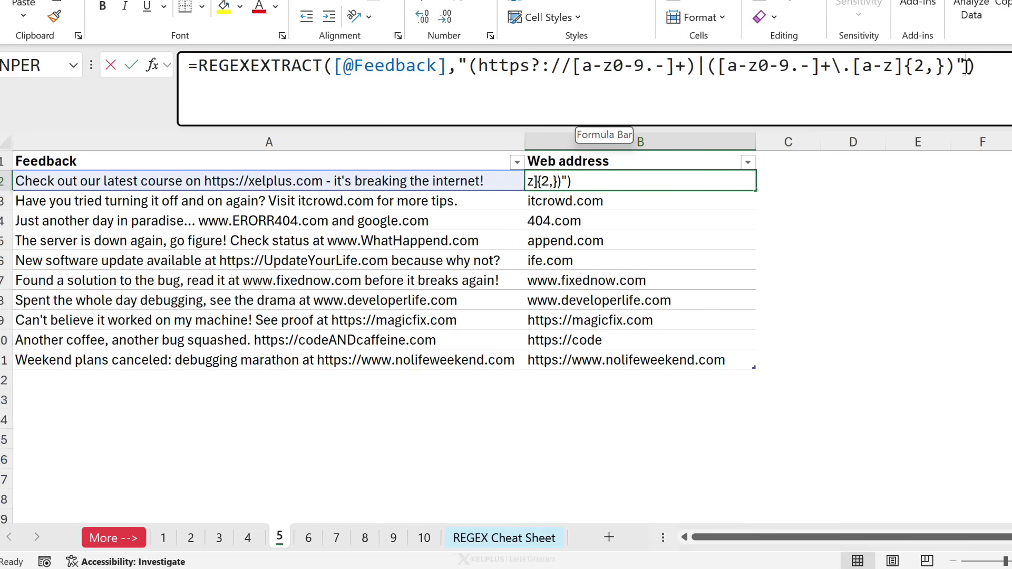
pyautogui.write(',')
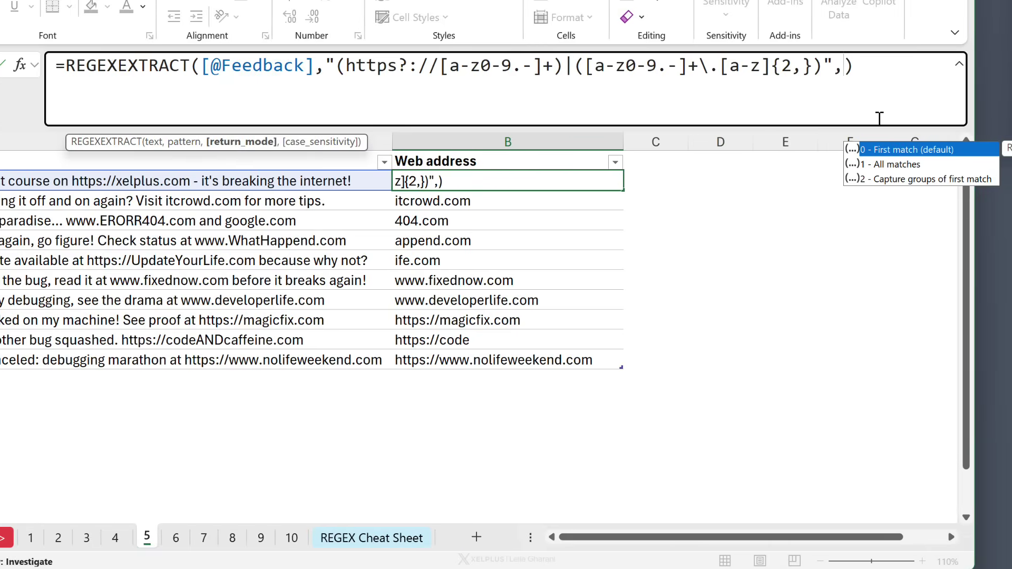
pyautogui.write(',')
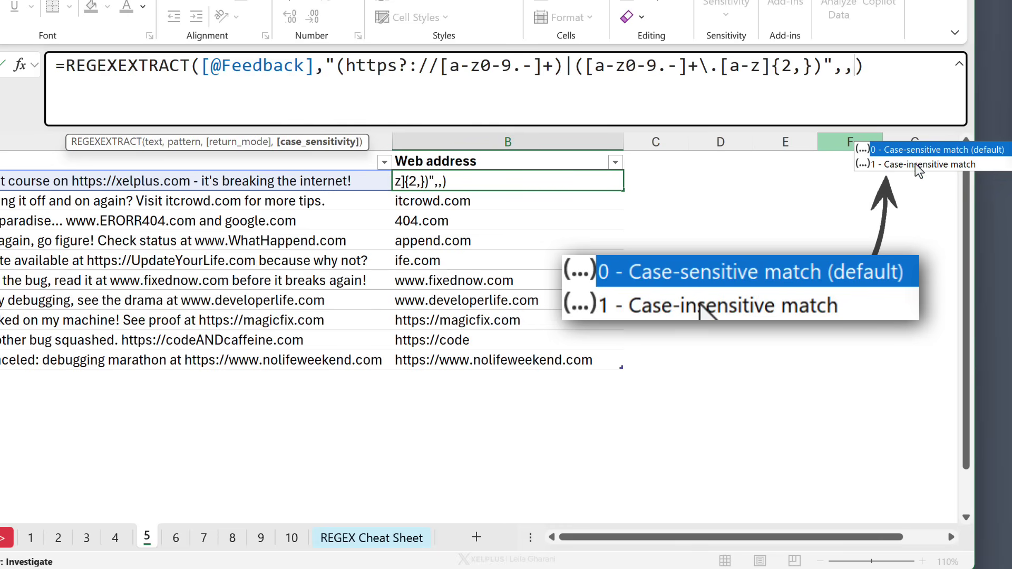
pyautogui.doubleClick(915, 164)
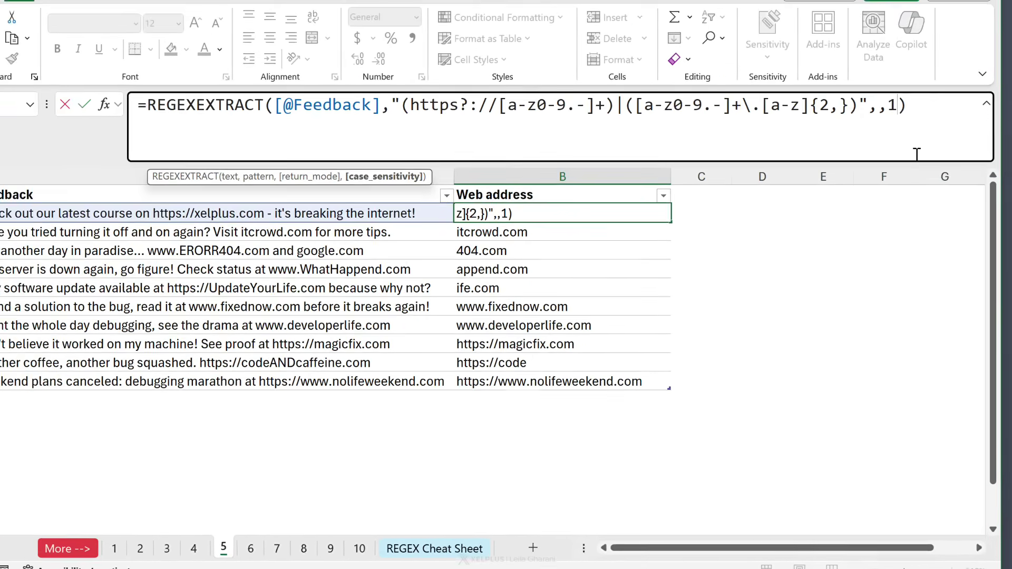
pyautogui.hotkey('ctrl', 'Return')
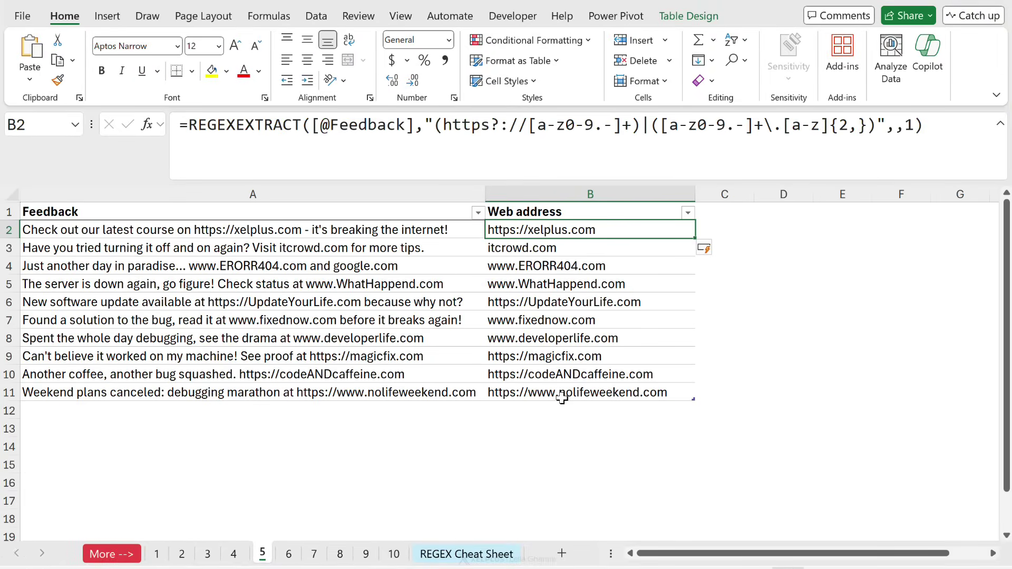
# Inspect the row 4 feedback text containing two web addresses and its extracted result.
pyautogui.click(317, 266)
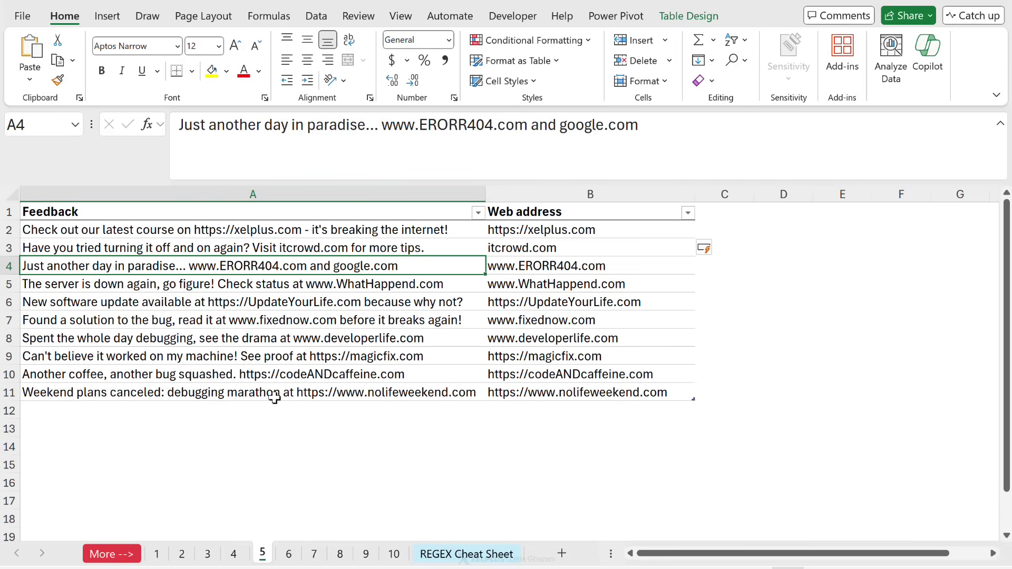
pyautogui.press('Right')
pyautogui.click(548, 234)
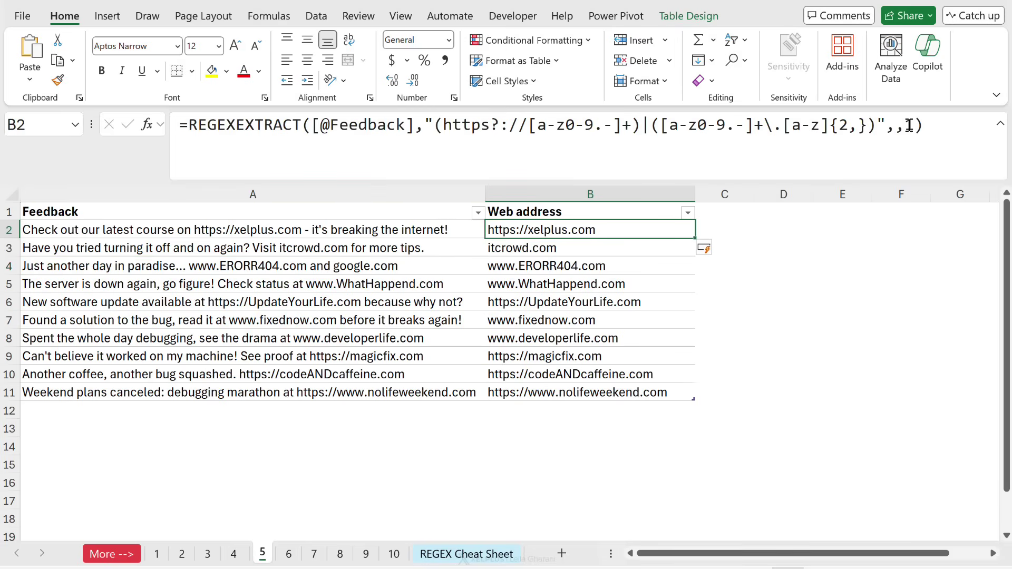
# Set B2's return_mode to 1 for all matches and confirm B4 now shows #SPILL!
pyautogui.click(909, 125)
pyautogui.write('1')
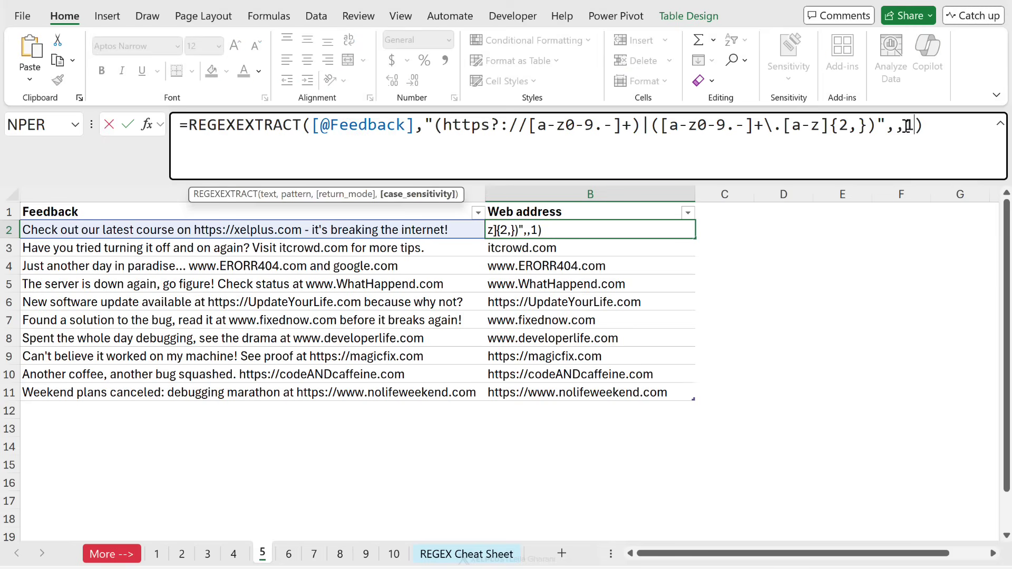
pyautogui.click(895, 126)
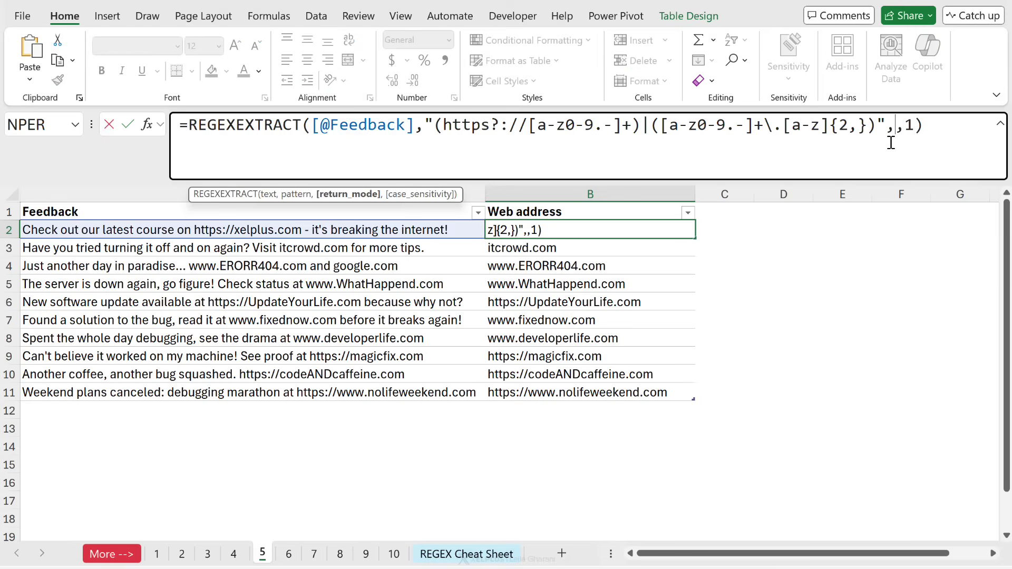
pyautogui.write('1')
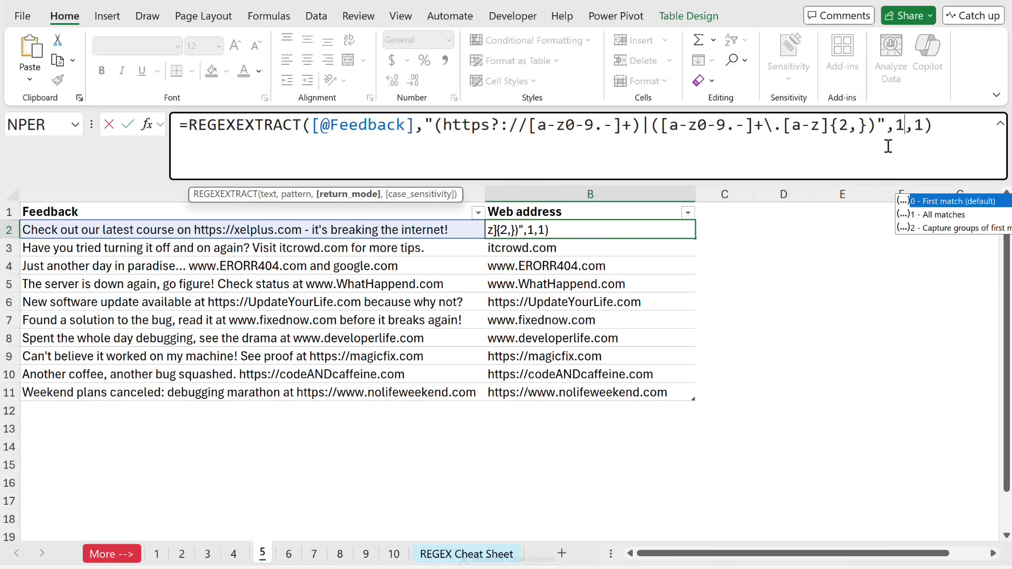
pyautogui.hotkey('ctrl', 'Return')
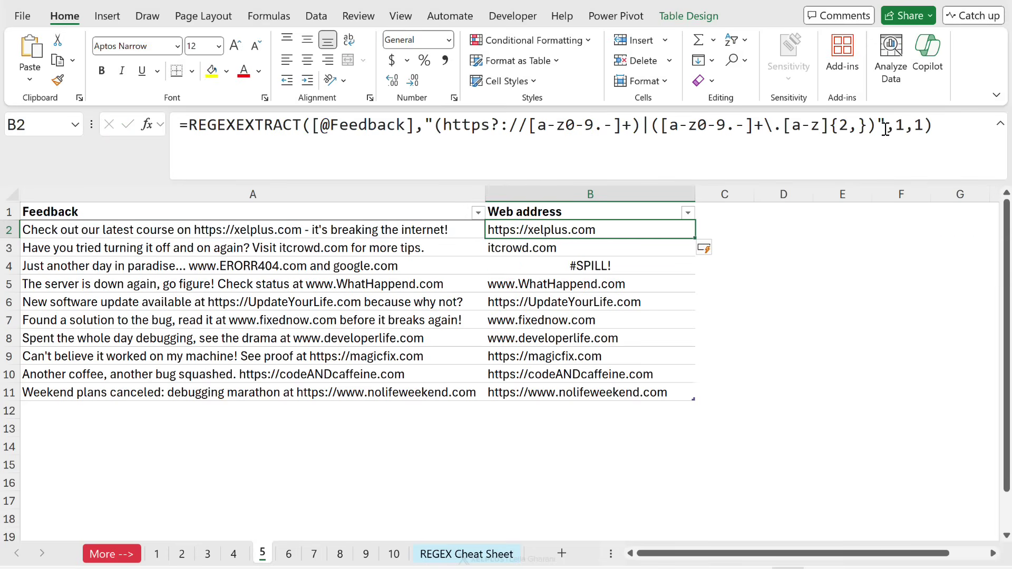
pyautogui.click(579, 260)
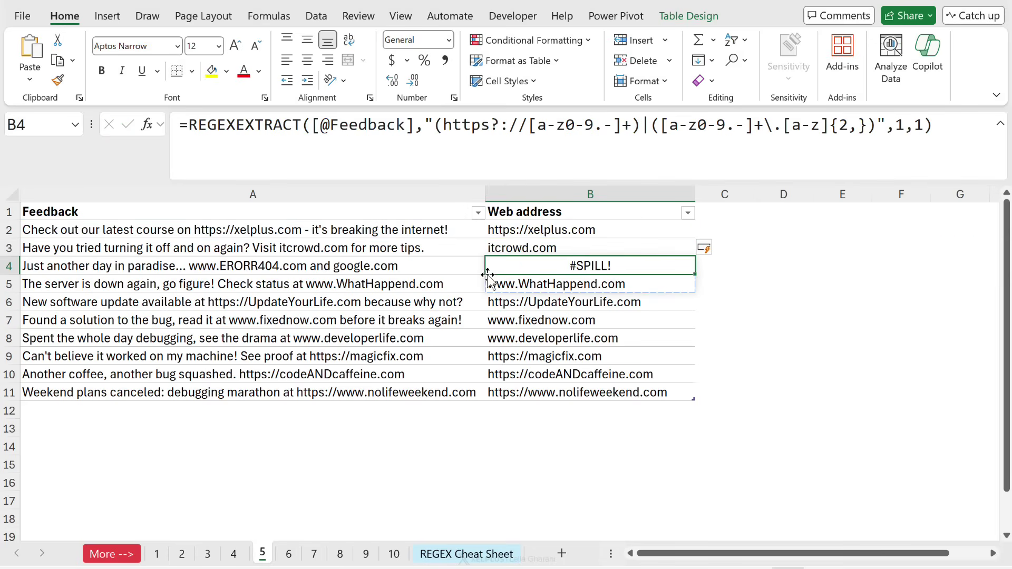
pyautogui.click(512, 231)
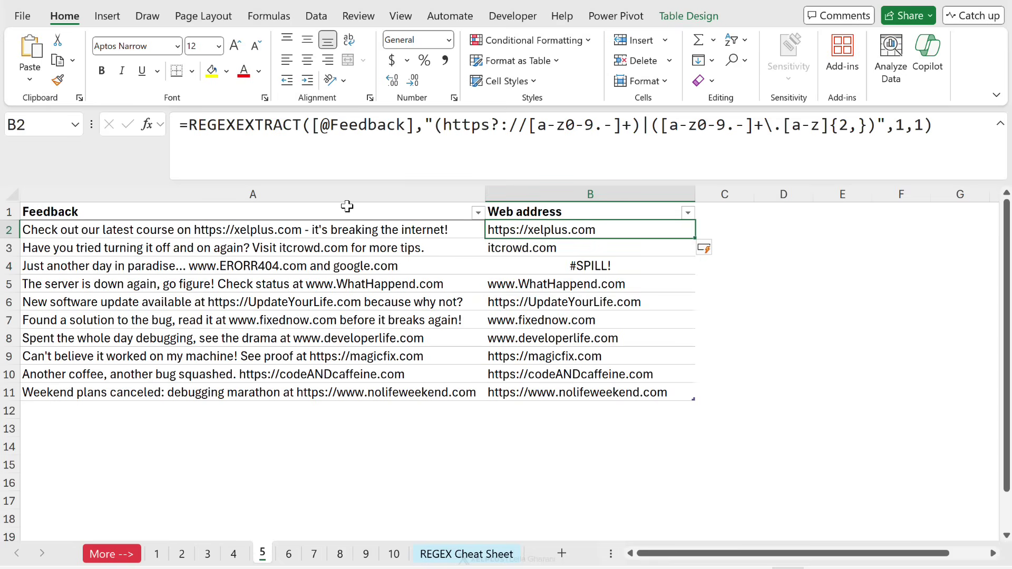
pyautogui.click(192, 127)
pyautogui.write('text')
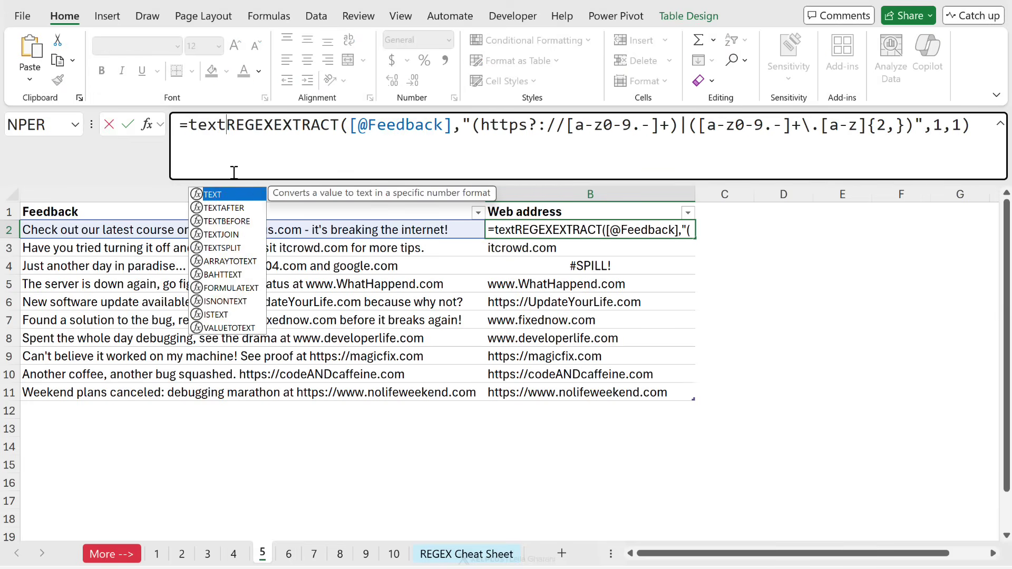
pyautogui.press('Down')
pyautogui.press('Down')
pyautogui.press('Down')
pyautogui.press('Tab')
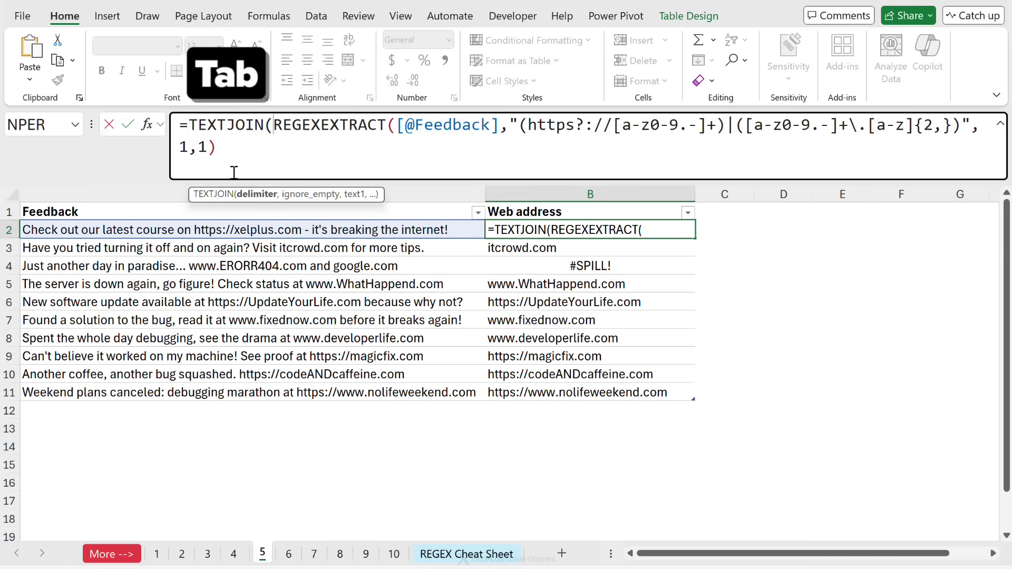
pyautogui.write('", "')
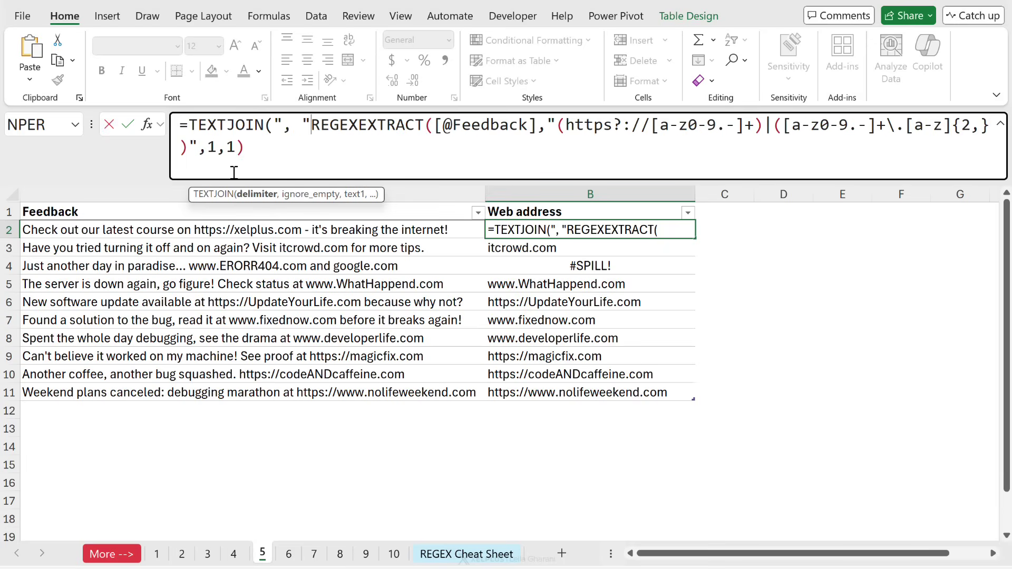
pyautogui.write(',tr')
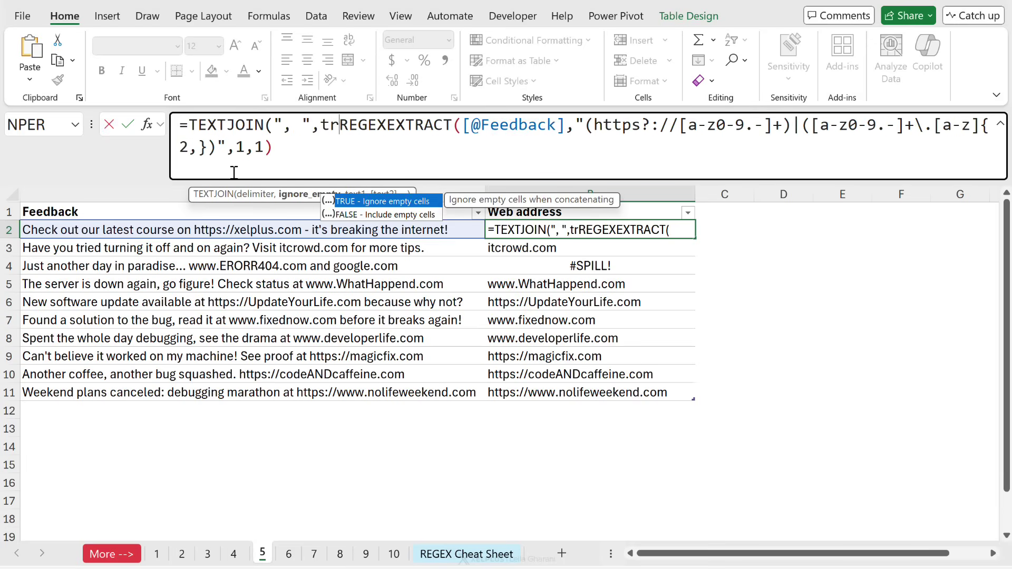
pyautogui.write('ue,')
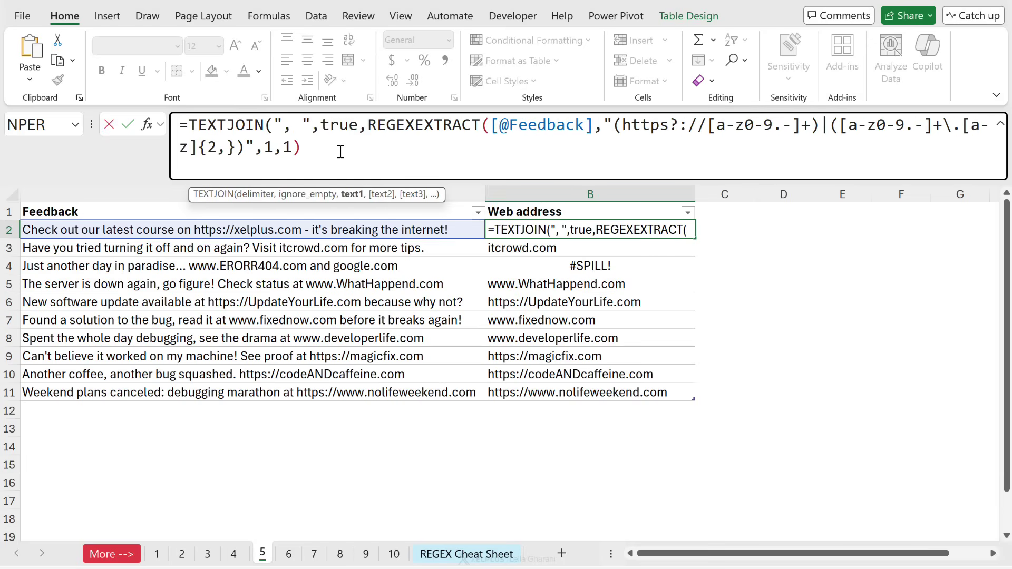
pyautogui.click(340, 152)
pyautogui.write(')')
pyautogui.hotkey('ctrl', 'Return')
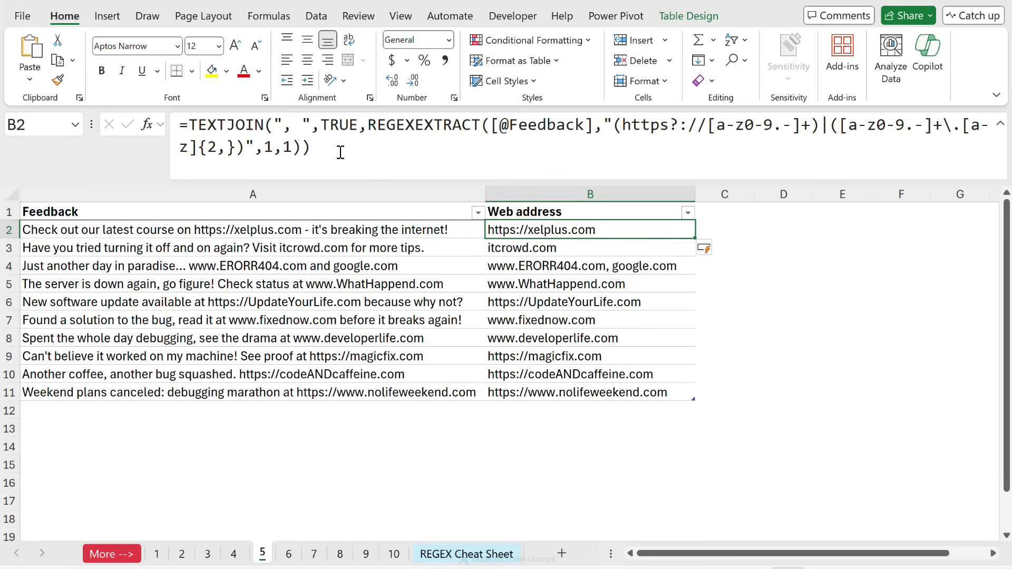
pyautogui.click(572, 266)
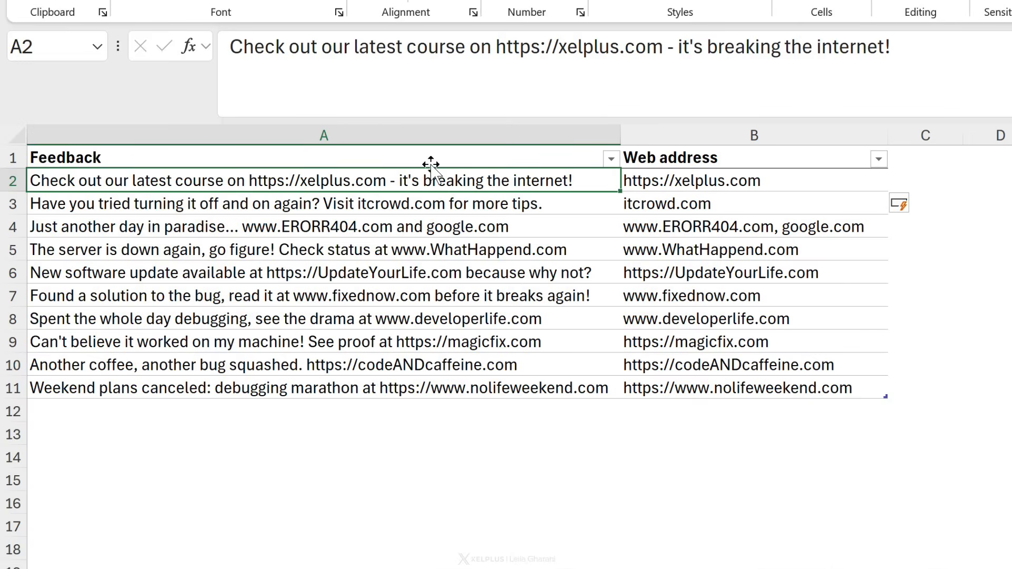
# Append /courses after xelplus.com in the first feedback text.
pyautogui.click(667, 55)
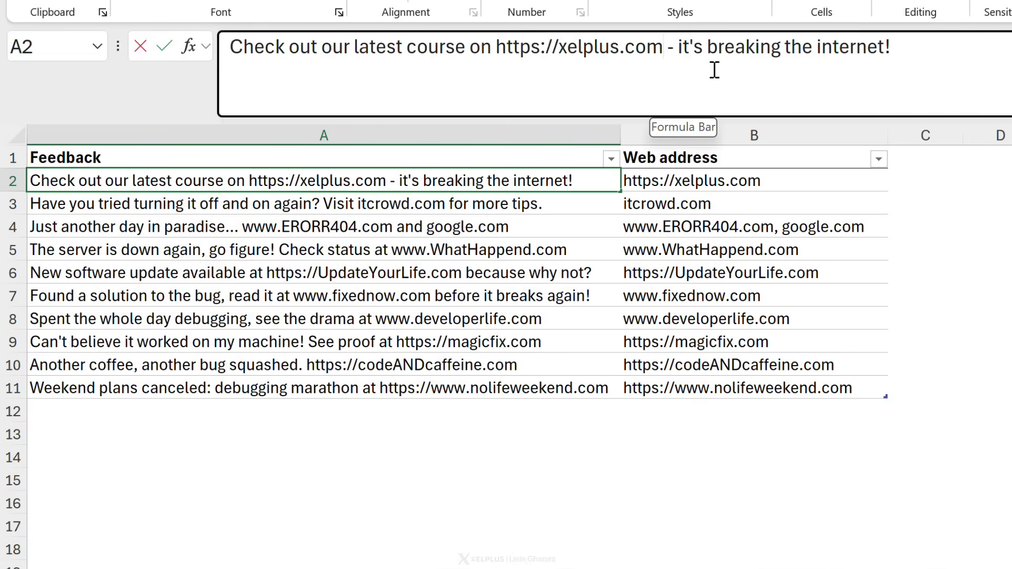
pyautogui.write('/co')
pyautogui.write('urses')
pyautogui.hotkey('ctrl', 'Return')
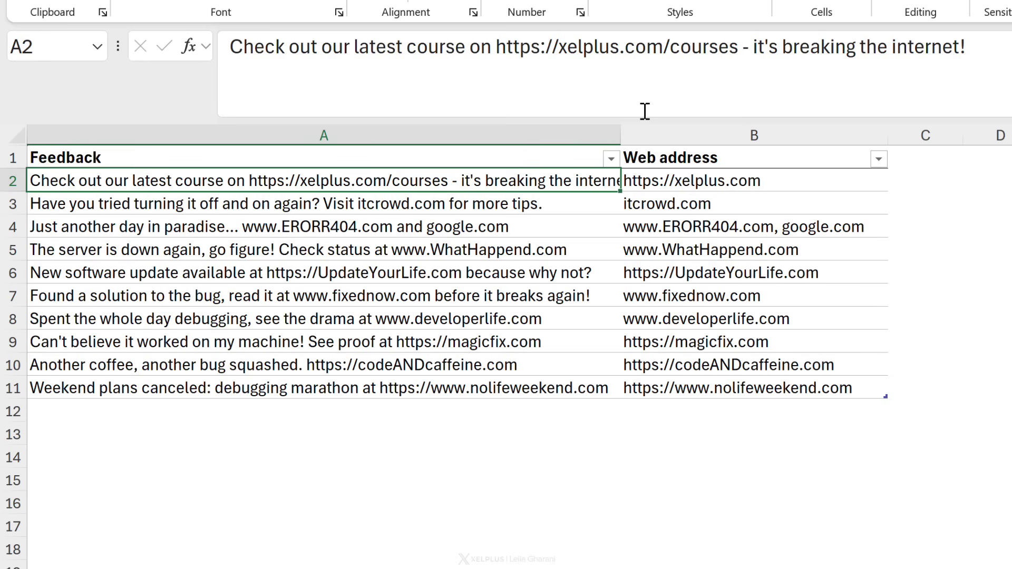
# Remove the /courses path again and switch to sheet 6.
pyautogui.doubleClick(685, 47)
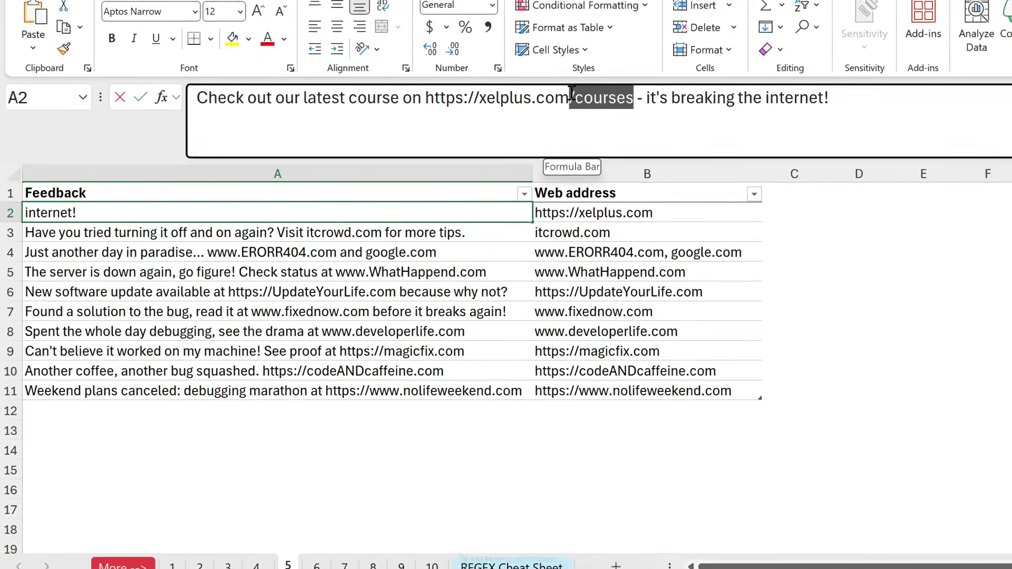
pyautogui.hotkey('shift', 'Left')
pyautogui.press('Delete')
pyautogui.press('Return')
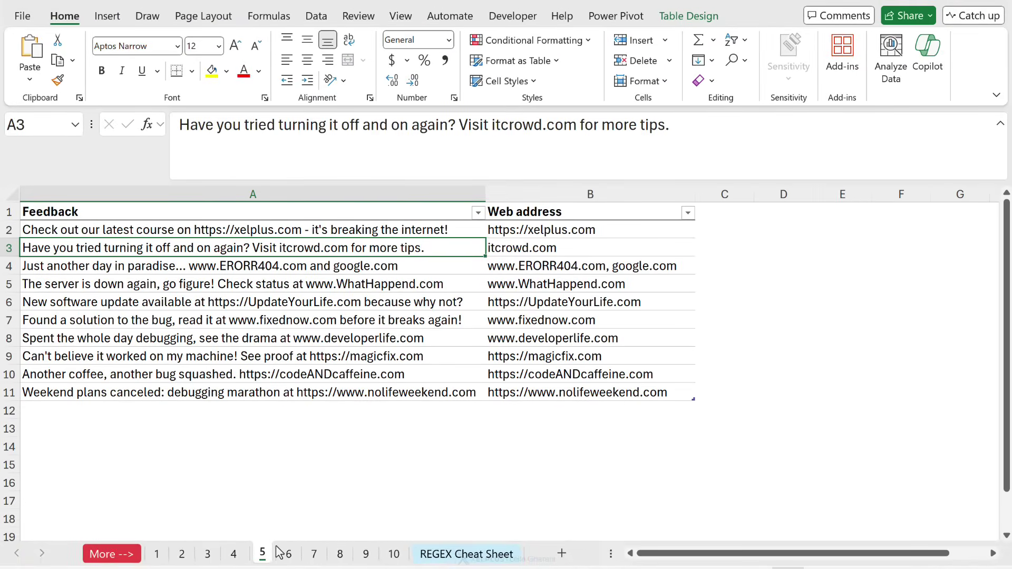
pyautogui.click(281, 553)
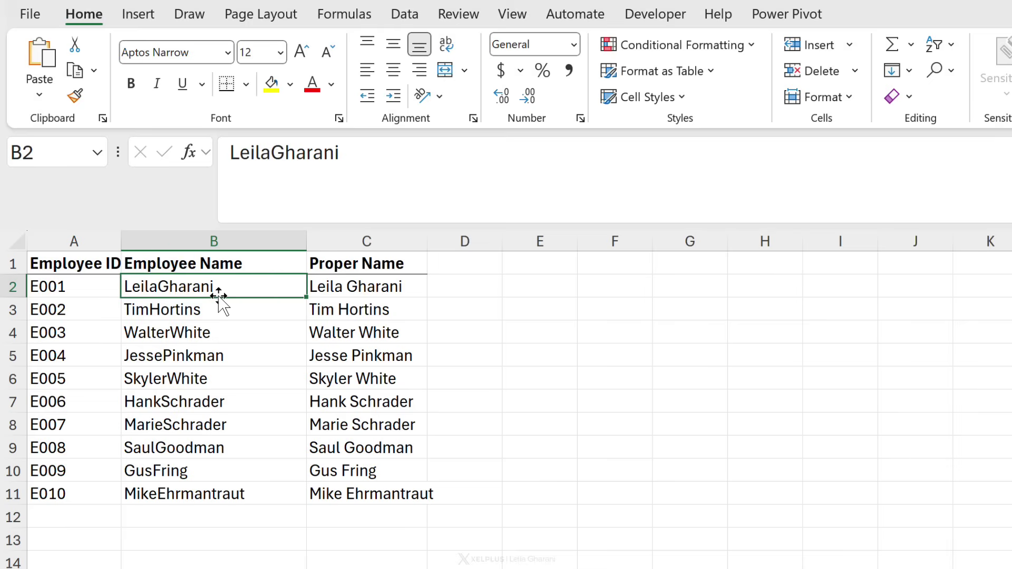
# Review the run-together employee names and the TEXTJOIN/REGEXEXTRACT Proper Name formula in C2.
pyautogui.click(209, 306)
pyautogui.click(216, 286)
pyautogui.moveTo(216, 286); pyautogui.dragTo(224, 414)
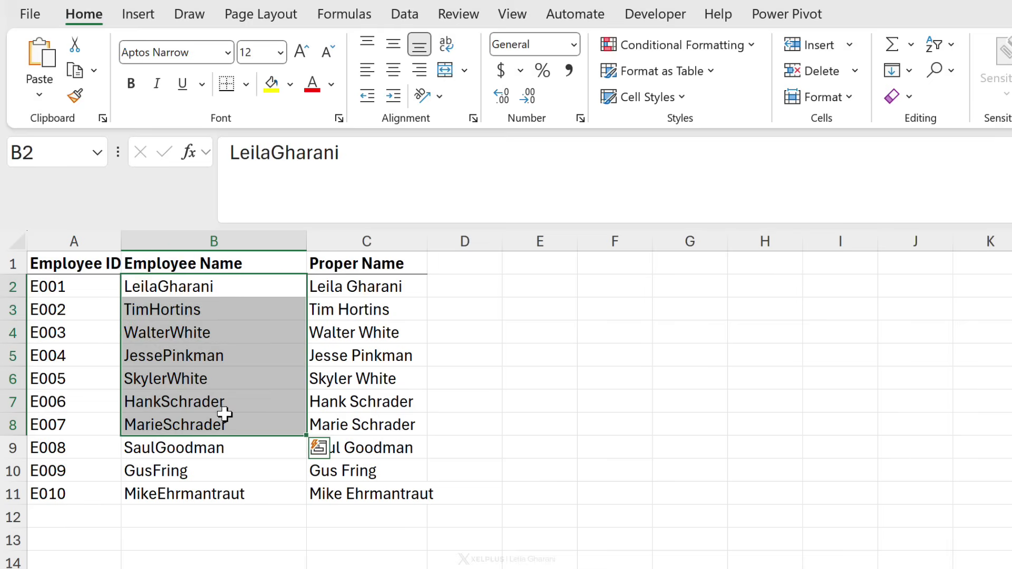
pyautogui.click(204, 378)
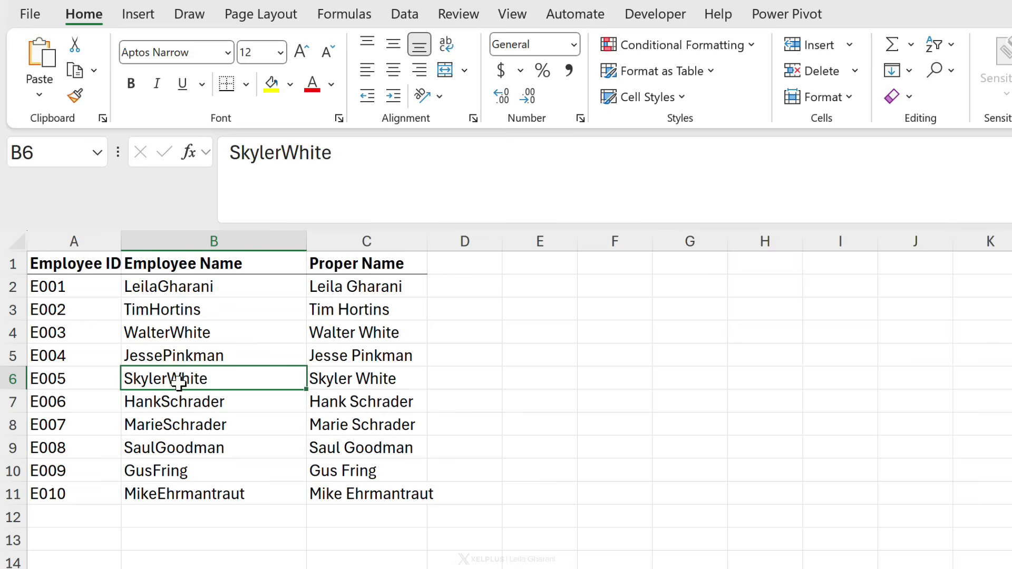
pyautogui.click(339, 285)
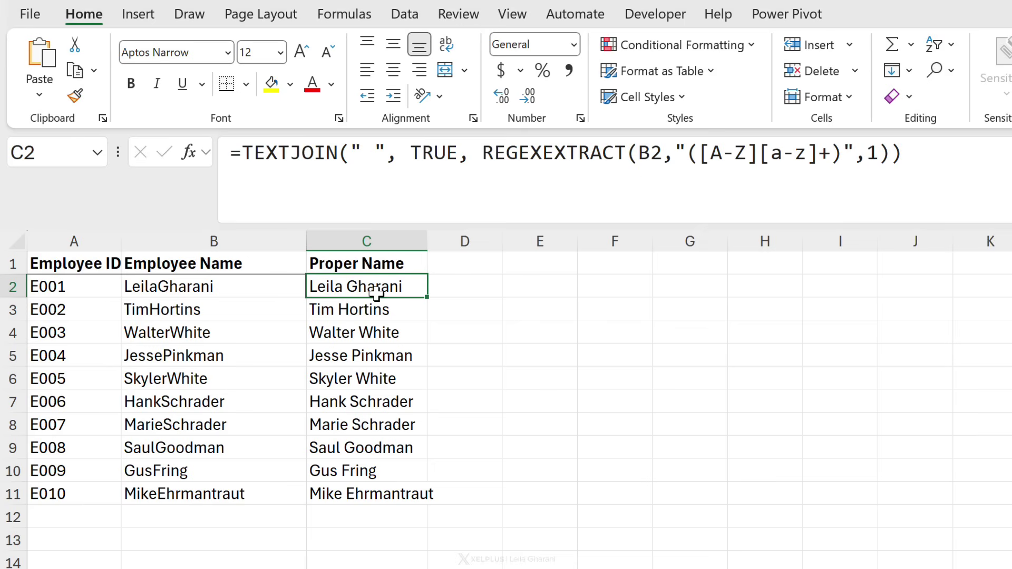
# Append a capitalised third name part to the first employee name in B2.
pyautogui.click(210, 287)
pyautogui.click(448, 175)
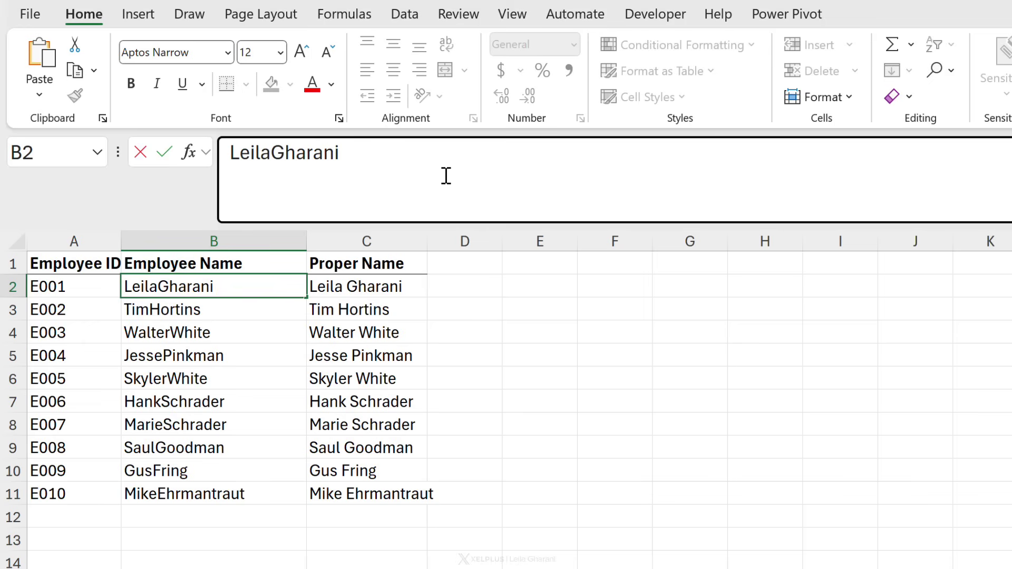
pyautogui.write('Poldi')
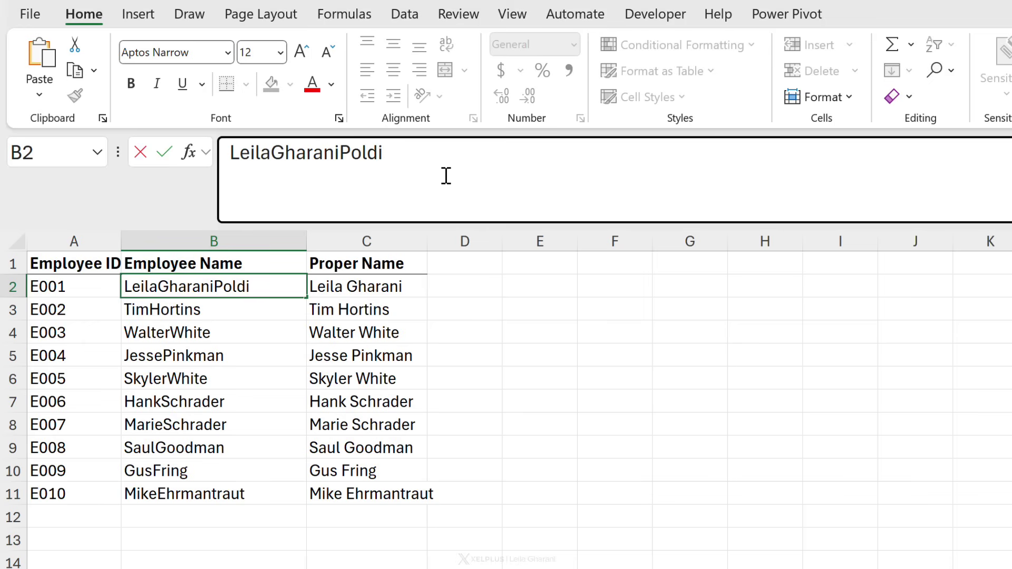
pyautogui.hotkey('ctrl', 'Return')
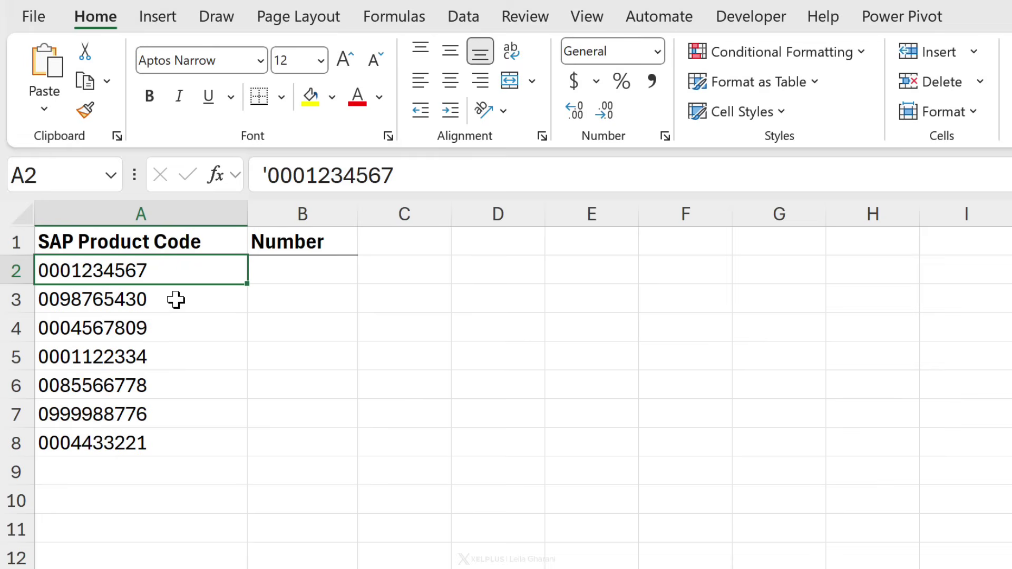
# Look over the SAP product codes with leading zeros down to row 7.
pyautogui.moveTo(153, 277); pyautogui.dragTo(74, 388)
pyautogui.click(74, 389)
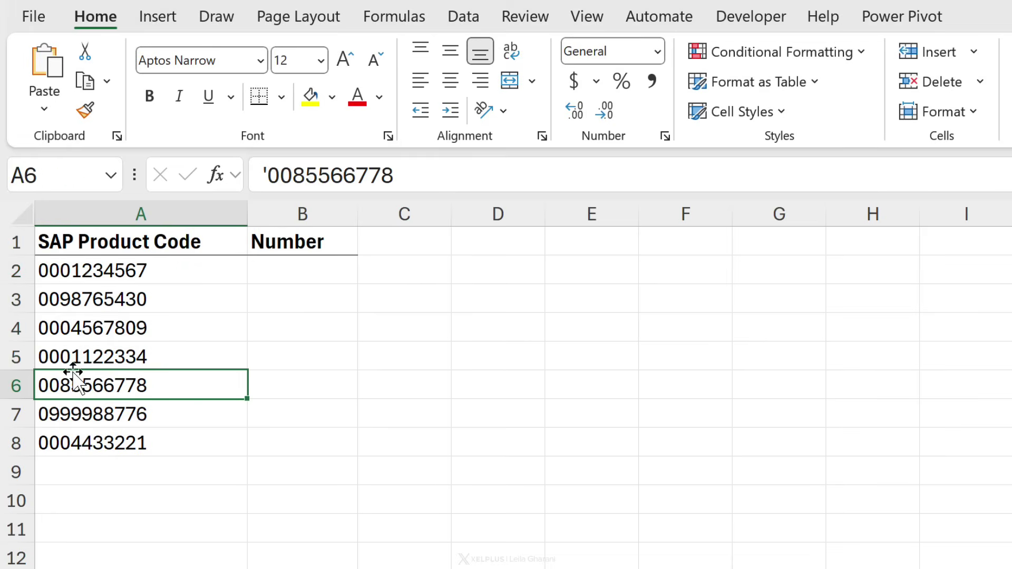
pyautogui.click(65, 417)
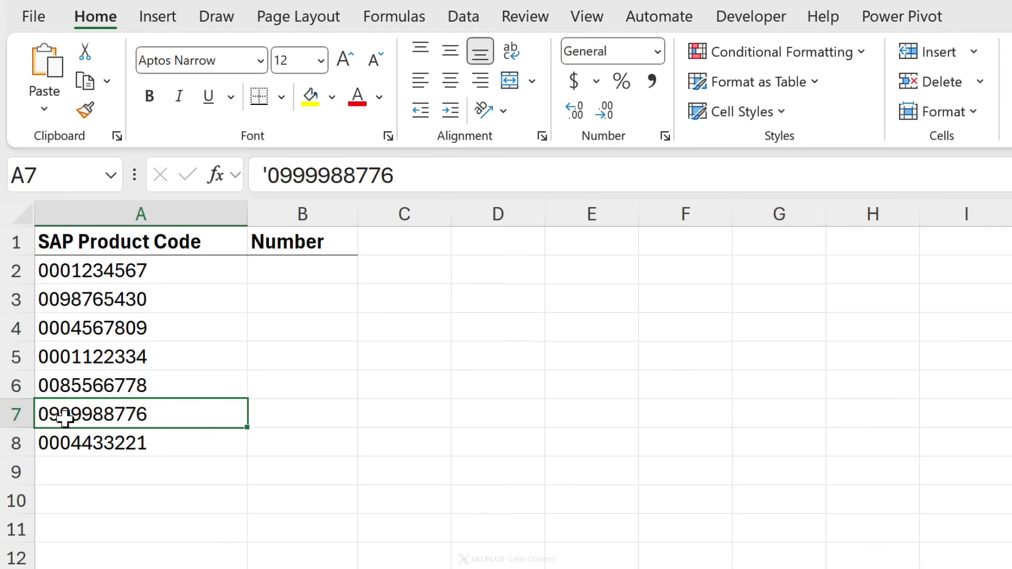
# In B2 enter =REGEXREPLACE(A2,"^0+(?!$)","") so it returns 1234567.
pyautogui.click(267, 279)
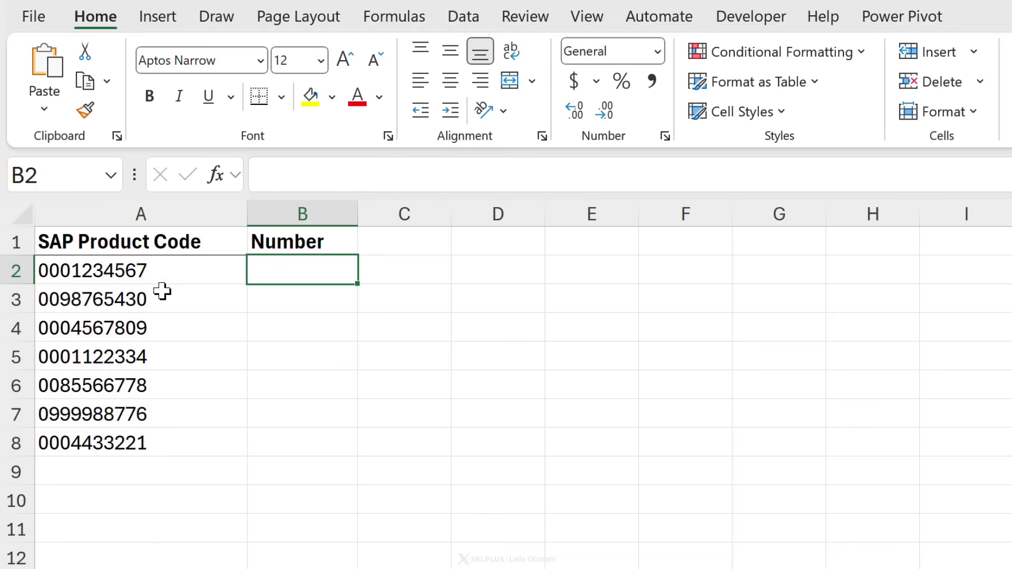
pyautogui.write('=re')
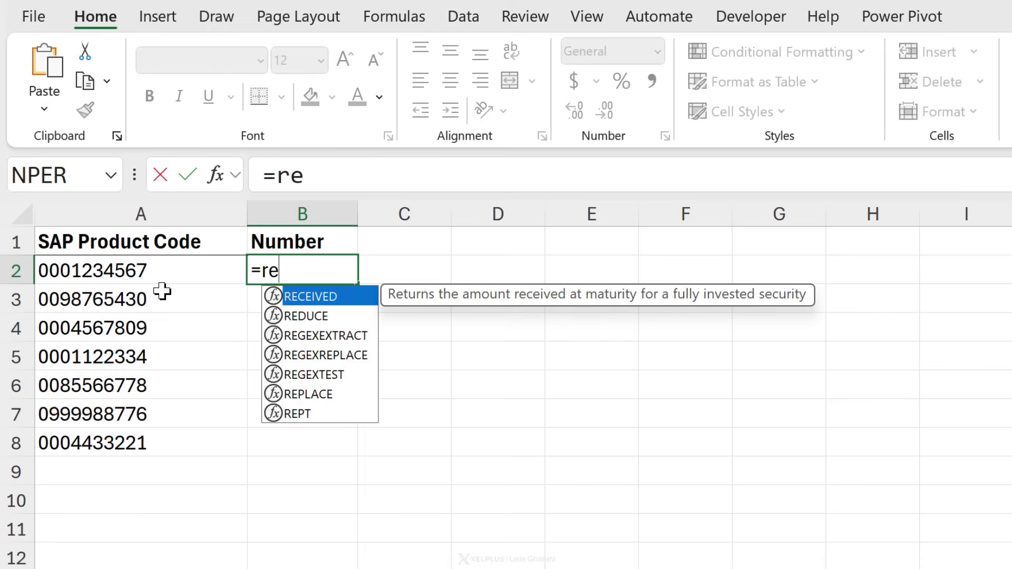
pyautogui.press('Down')
pyautogui.press('Down')
pyautogui.press('Down')
pyautogui.press('Tab')
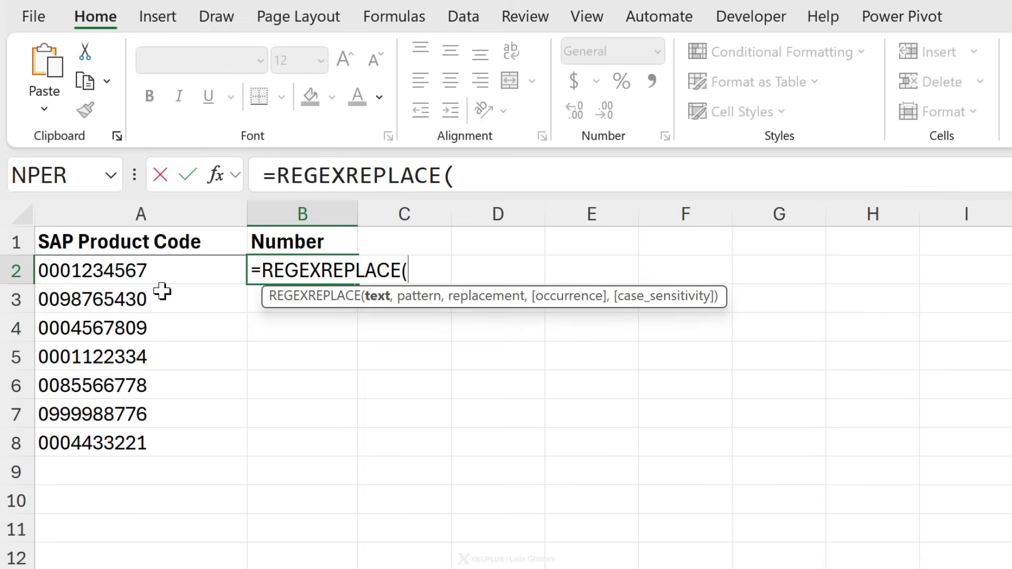
pyautogui.click(132, 270)
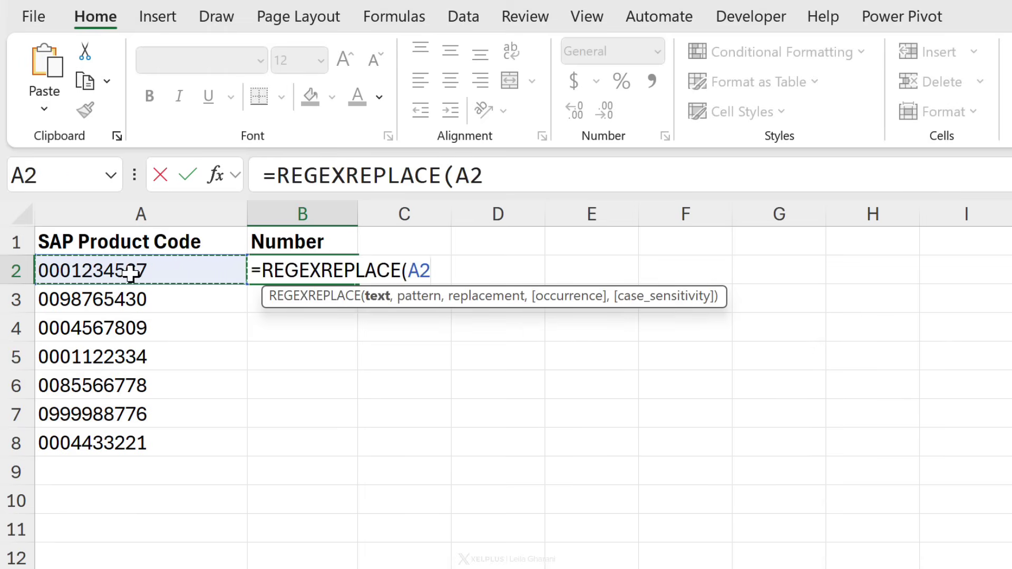
pyautogui.write(',')
pyautogui.write('^0+(?!$)')
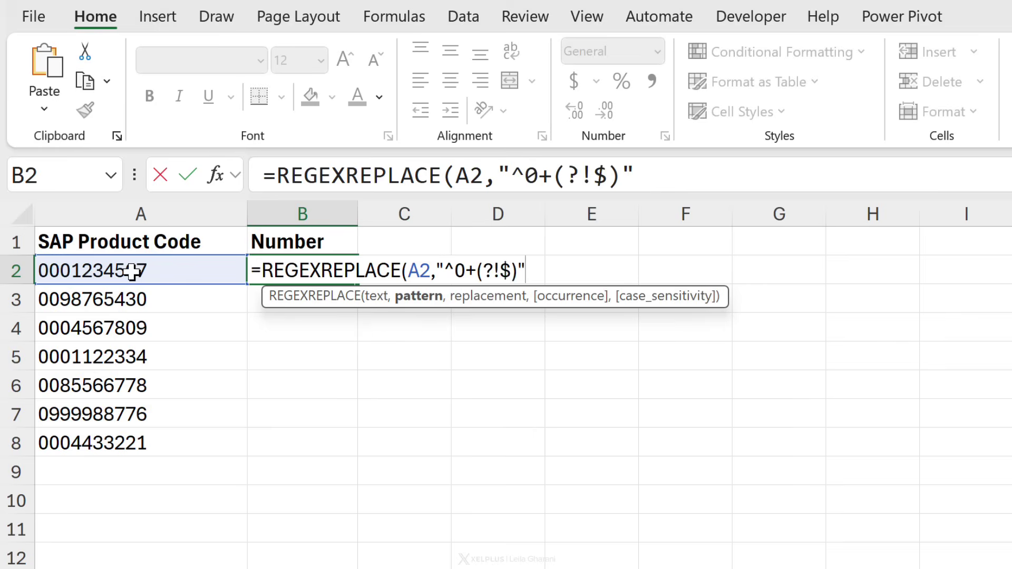
pyautogui.write(',')
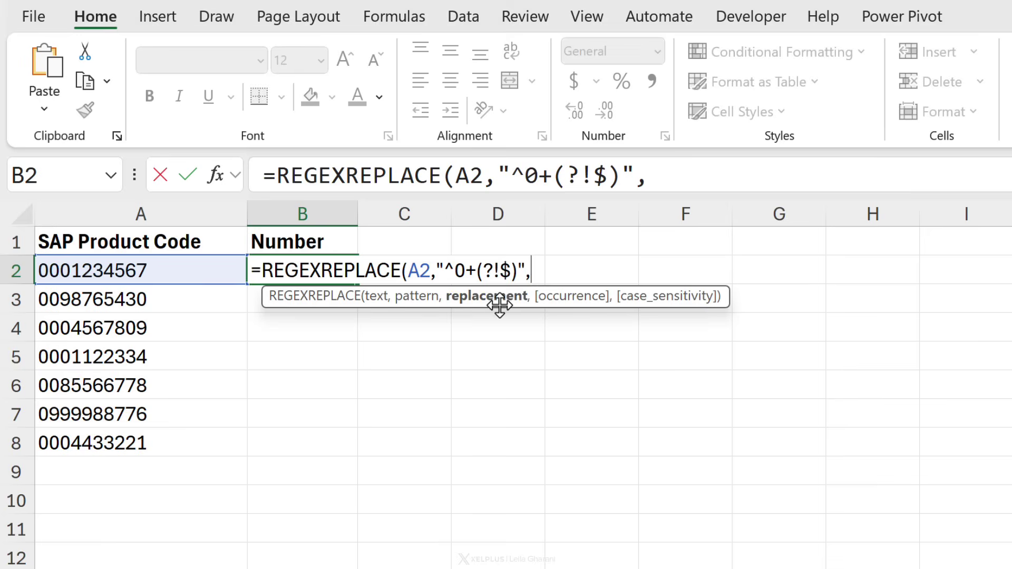
pyautogui.write('"")')
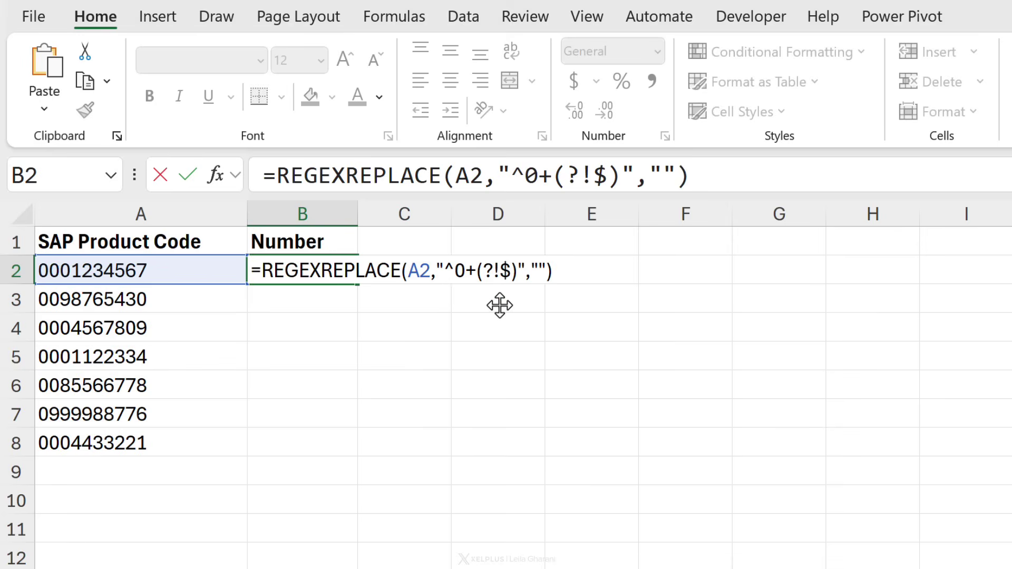
pyautogui.hotkey('ctrl', 'Return')
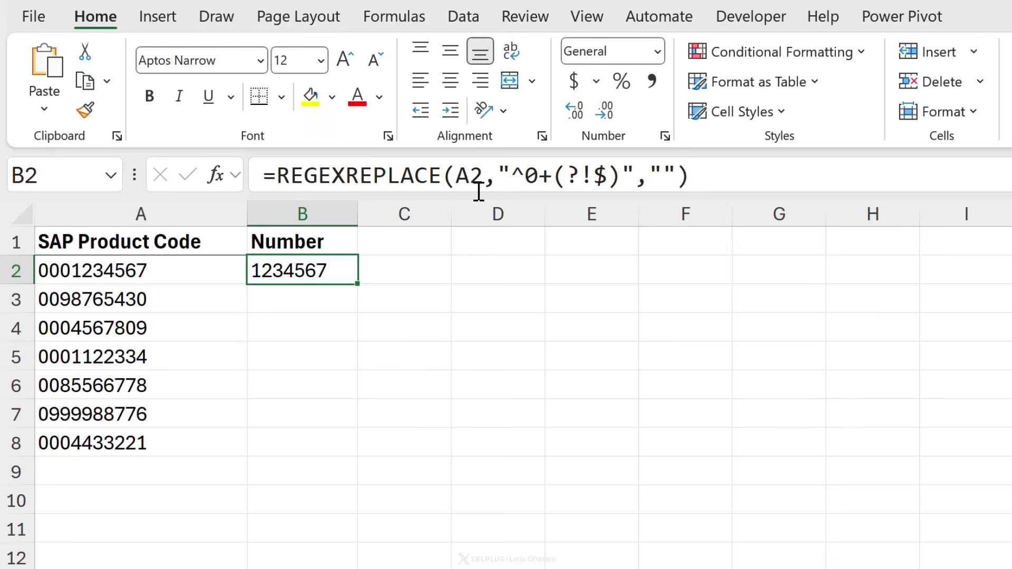
# Change the formula's A2 reference to A2:A8 so stripped codes spill down B2:B8.
pyautogui.moveTo(483, 175); pyautogui.dragTo(457, 176)
pyautogui.press('BackSpace')
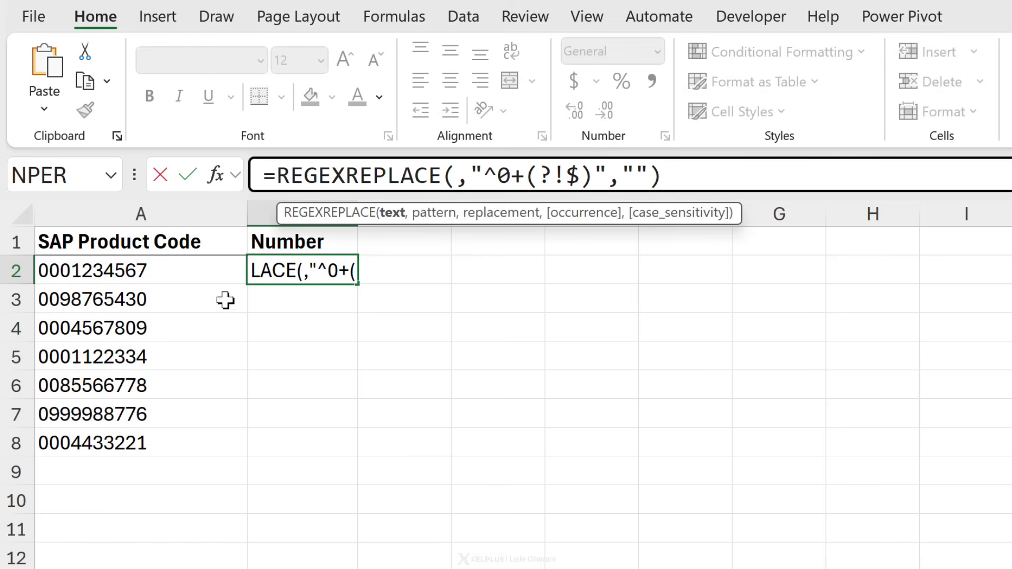
pyautogui.moveTo(142, 266); pyautogui.dragTo(129, 445)
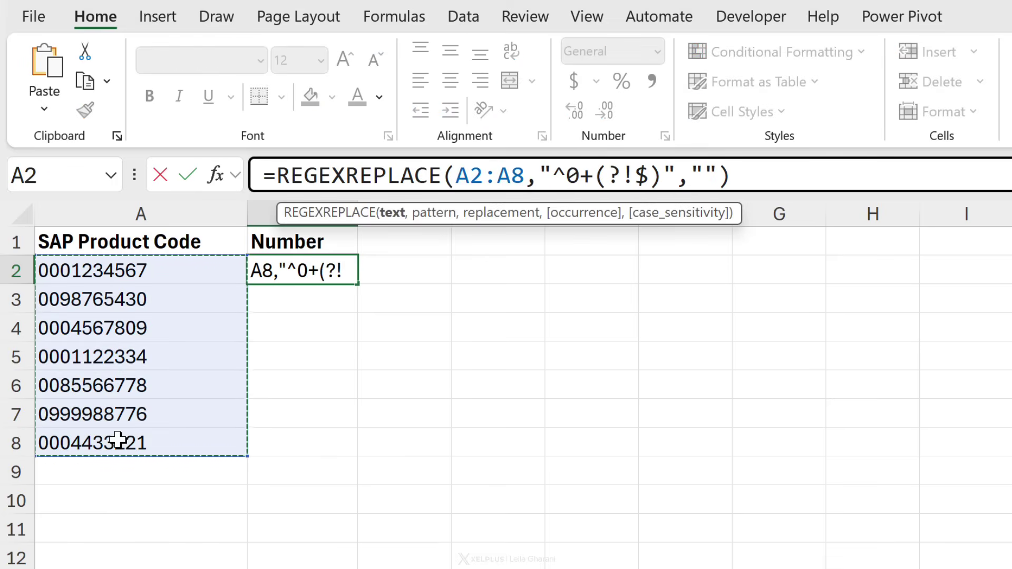
pyautogui.press('Return')
pyautogui.press('Up')
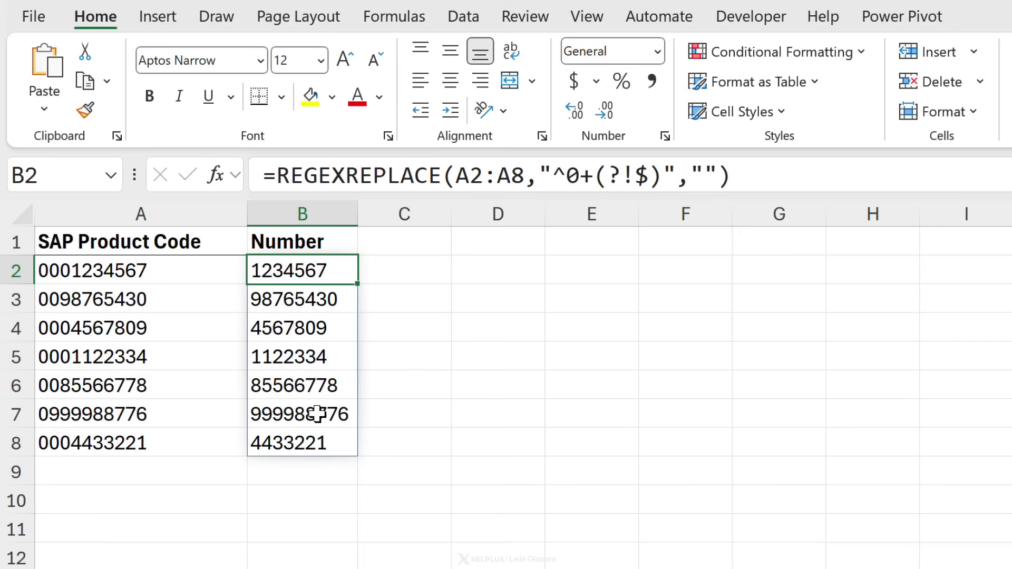
# Wrap B2's REGEXREPLACE formula in VALUE() to convert the results to numbers.
pyautogui.click(283, 185)
pyautogui.write('value')
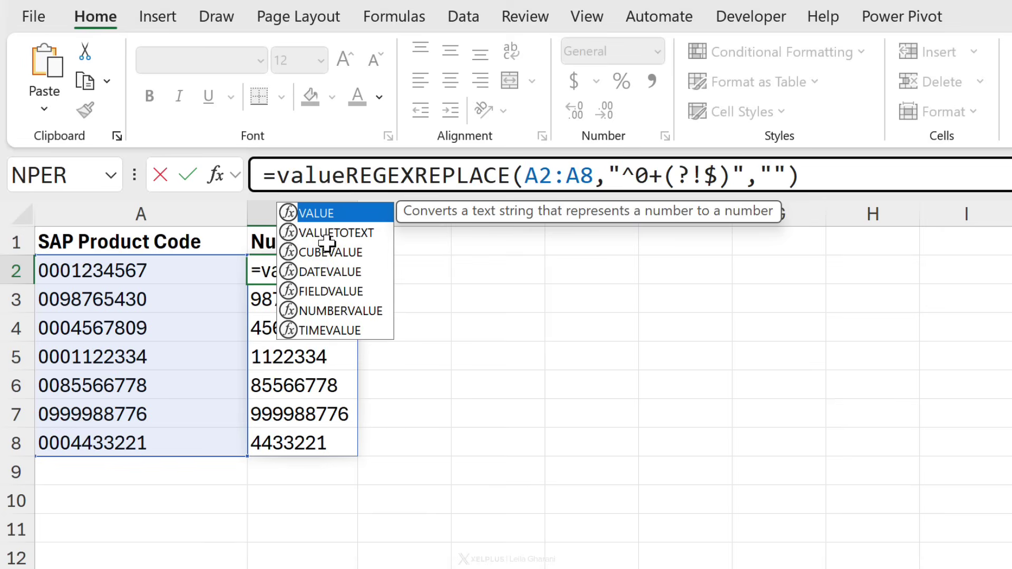
pyautogui.press('Tab')
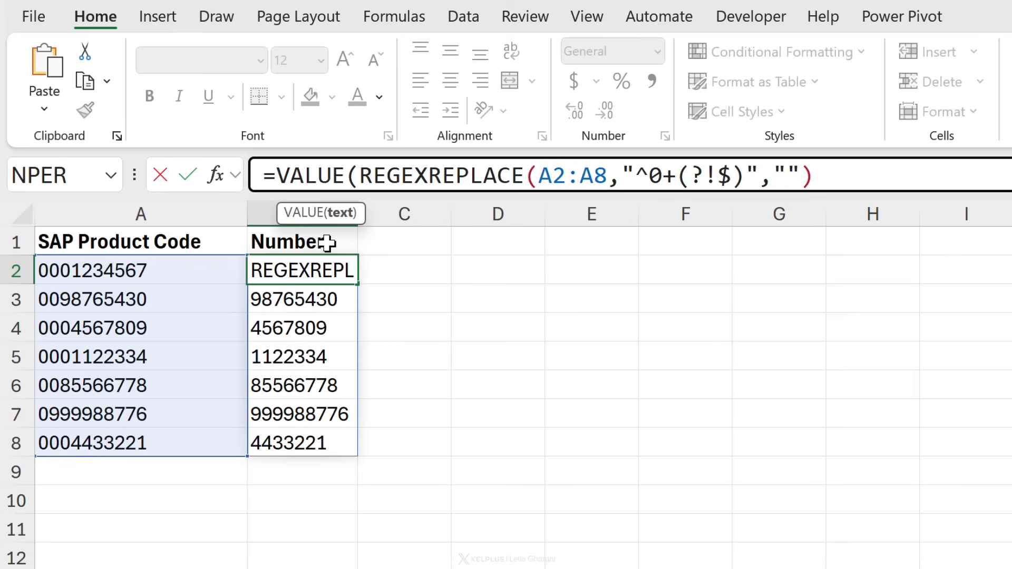
pyautogui.click(840, 177)
pyautogui.write(')')
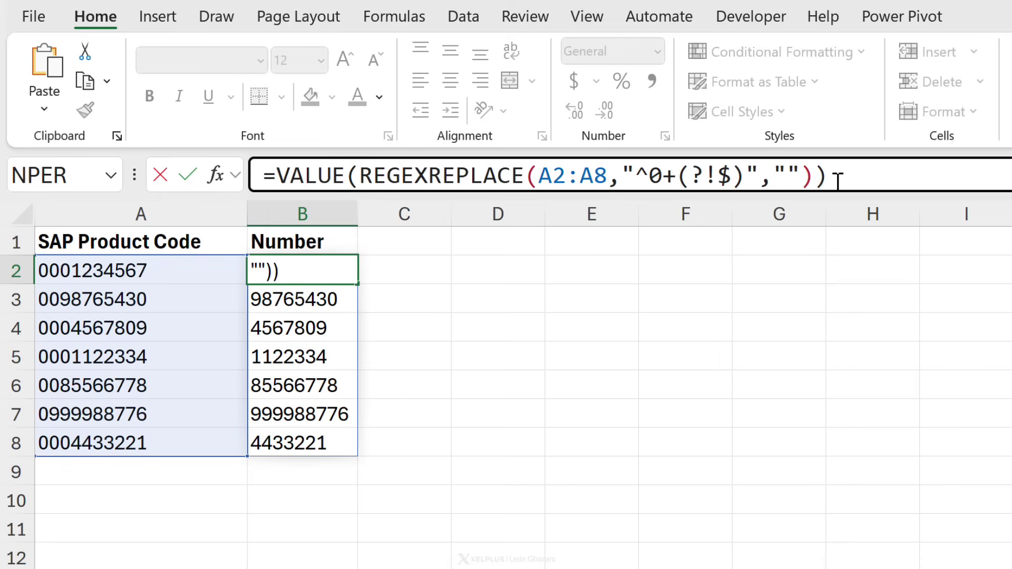
pyautogui.hotkey('ctrl', 'Return')
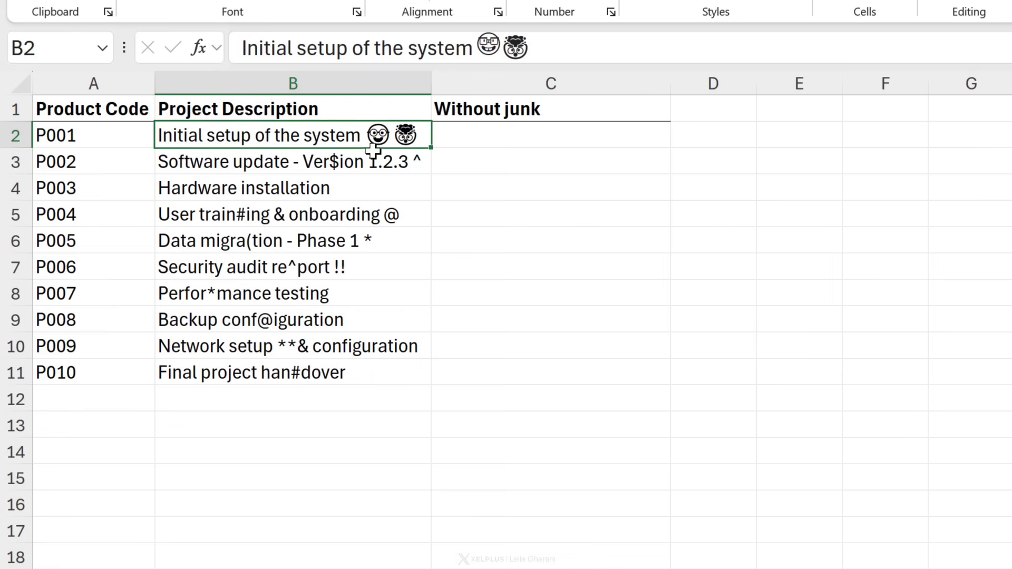
# In C2 enter =REGEXREPLACE(B2,"[^a-zA-Z0-9 ]","") to strip junk from the first description.
pyautogui.click(375, 219)
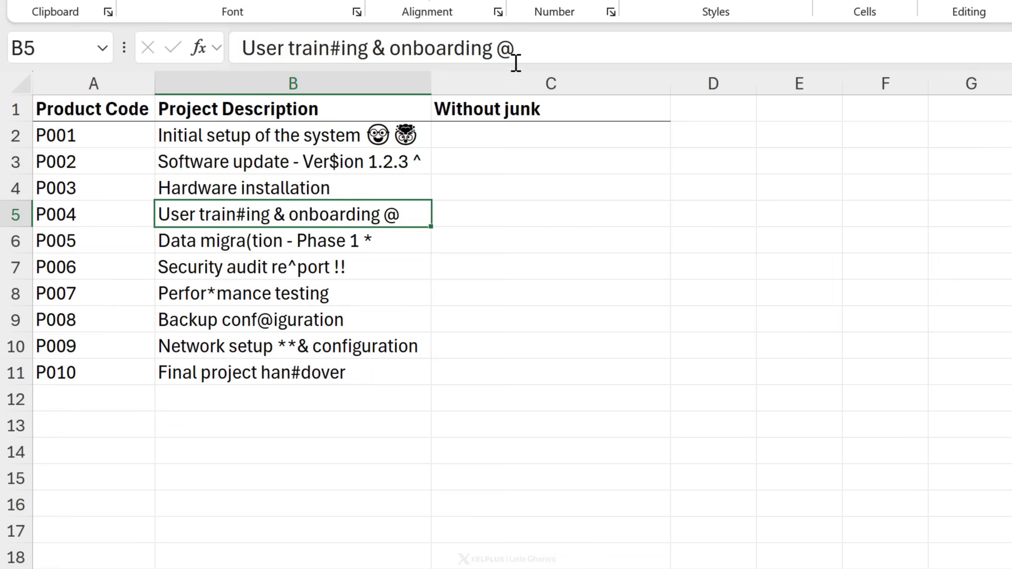
pyautogui.click(366, 264)
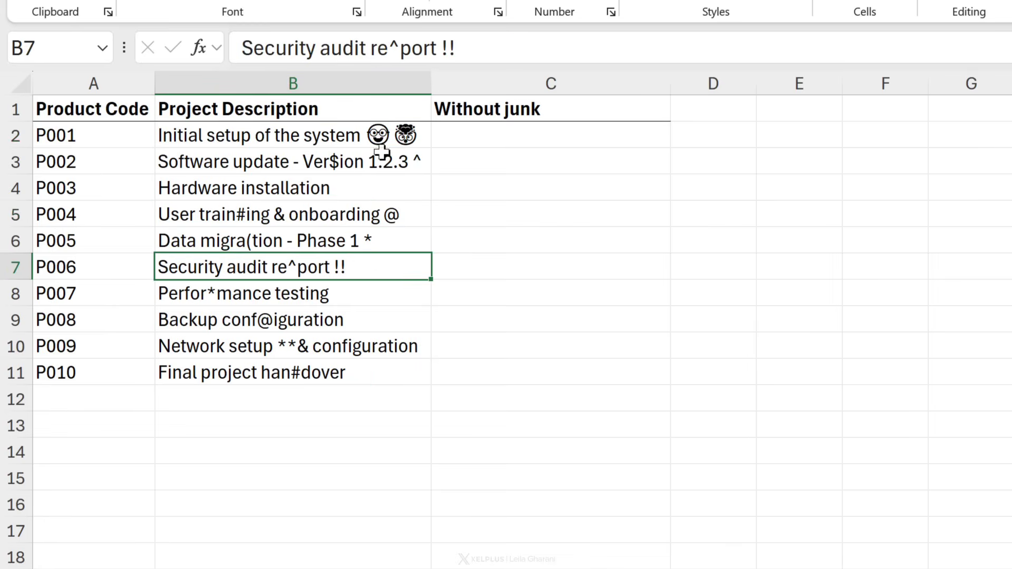
pyautogui.click(490, 135)
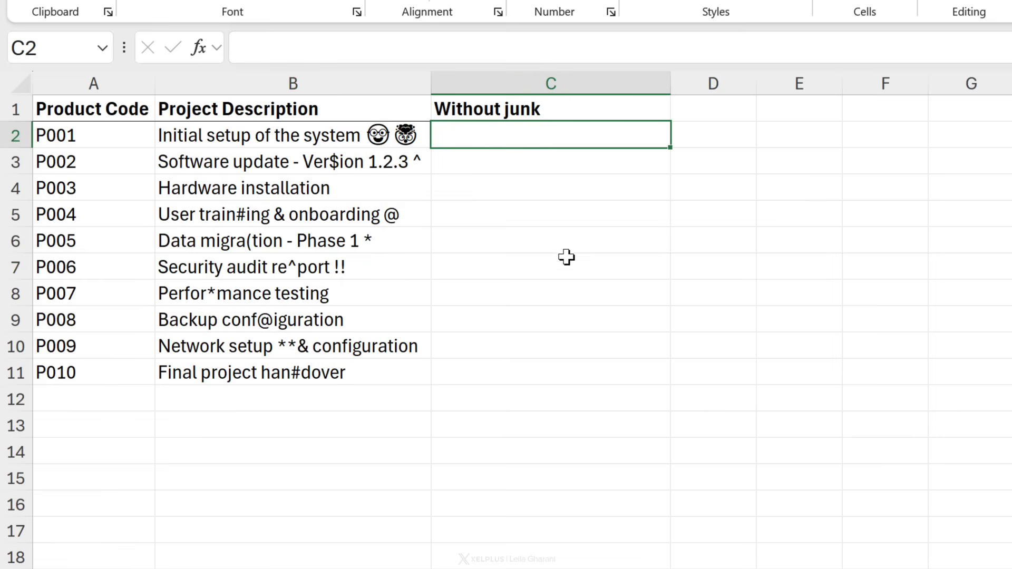
pyautogui.write('=reg')
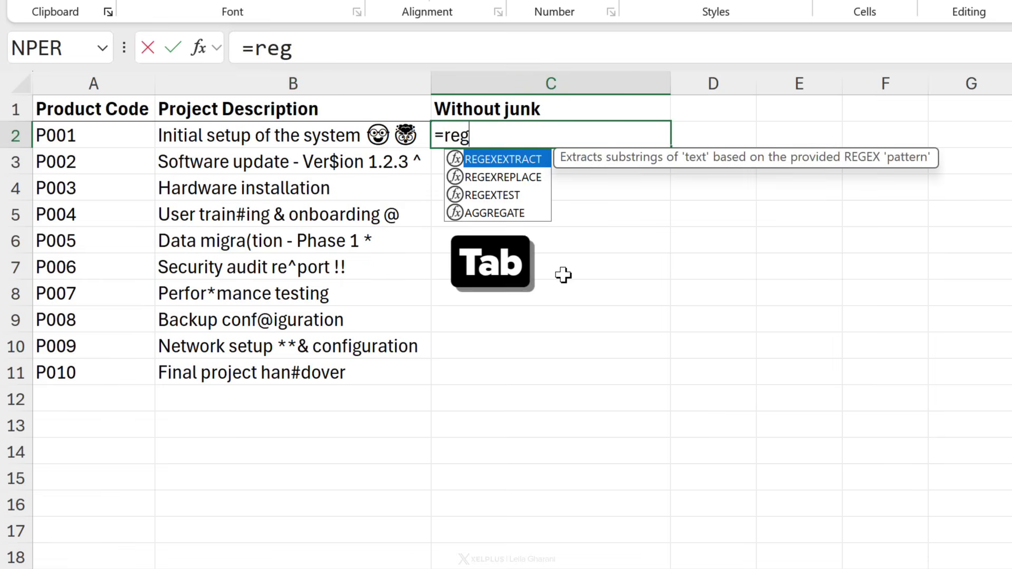
pyautogui.press('Down')
pyautogui.press('Tab')
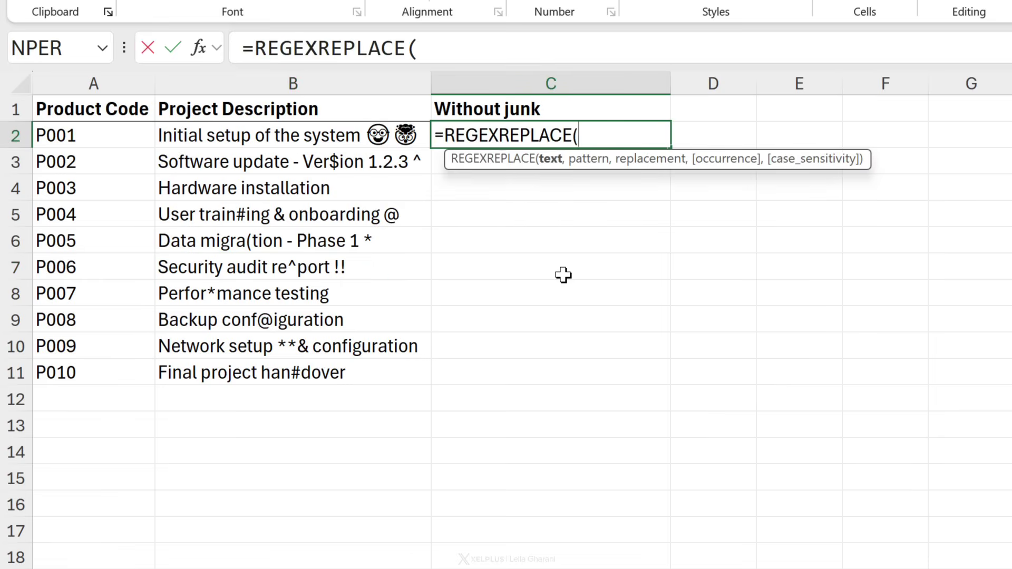
pyautogui.click(272, 136)
pyautogui.write(',')
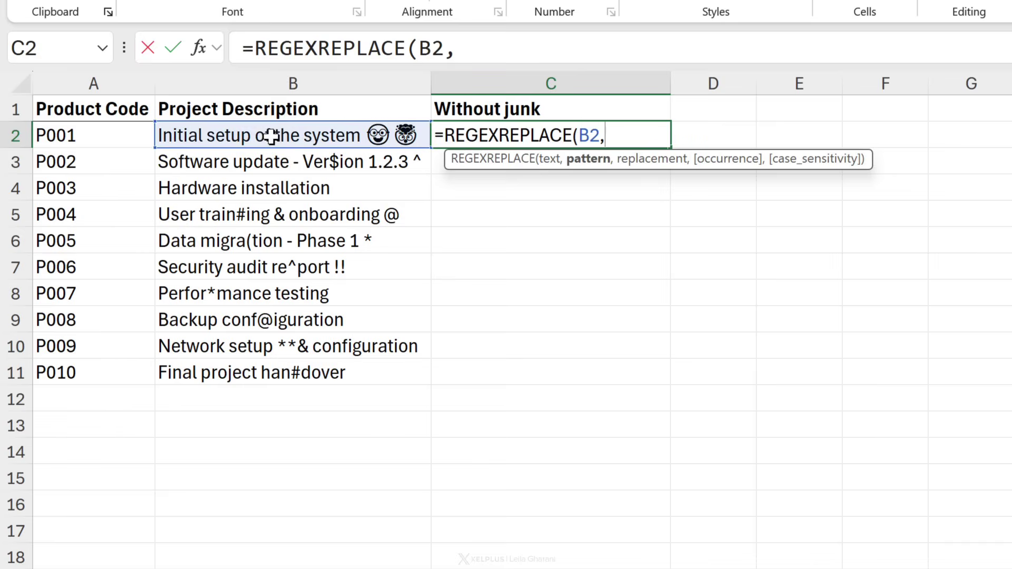
pyautogui.write('"[^a-zA-Z0-9 ]')
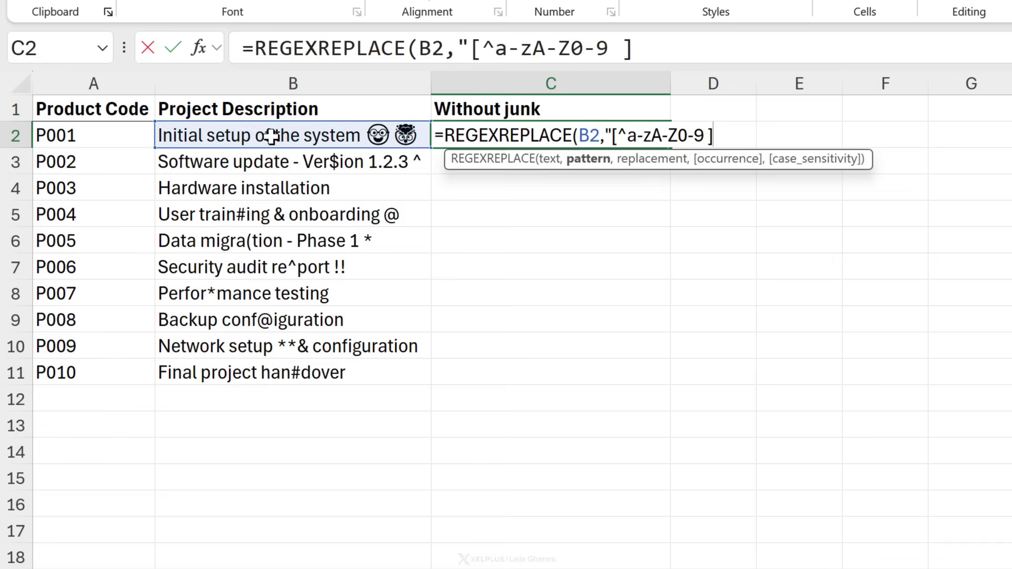
pyautogui.write('",')
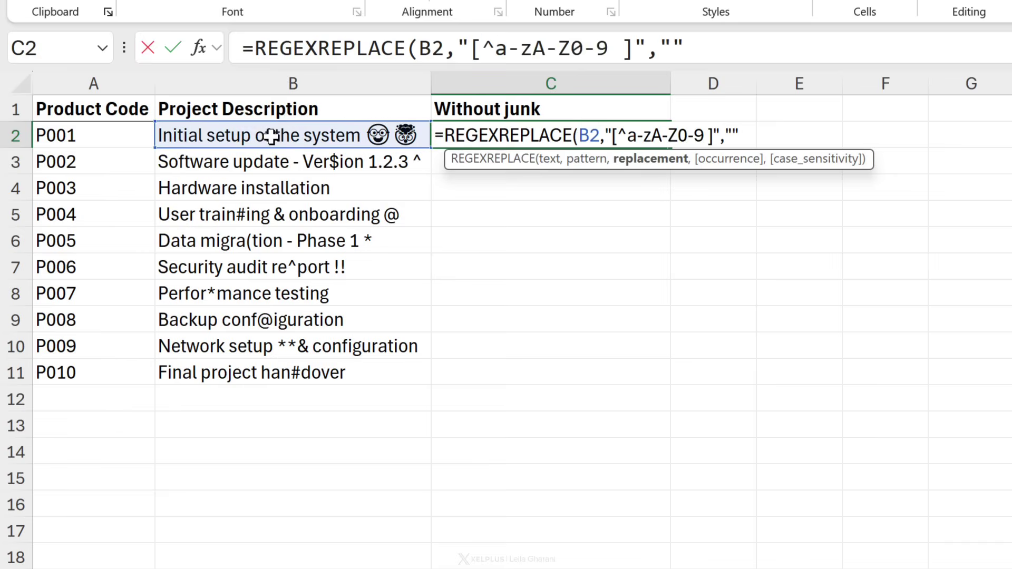
pyautogui.write('"")')
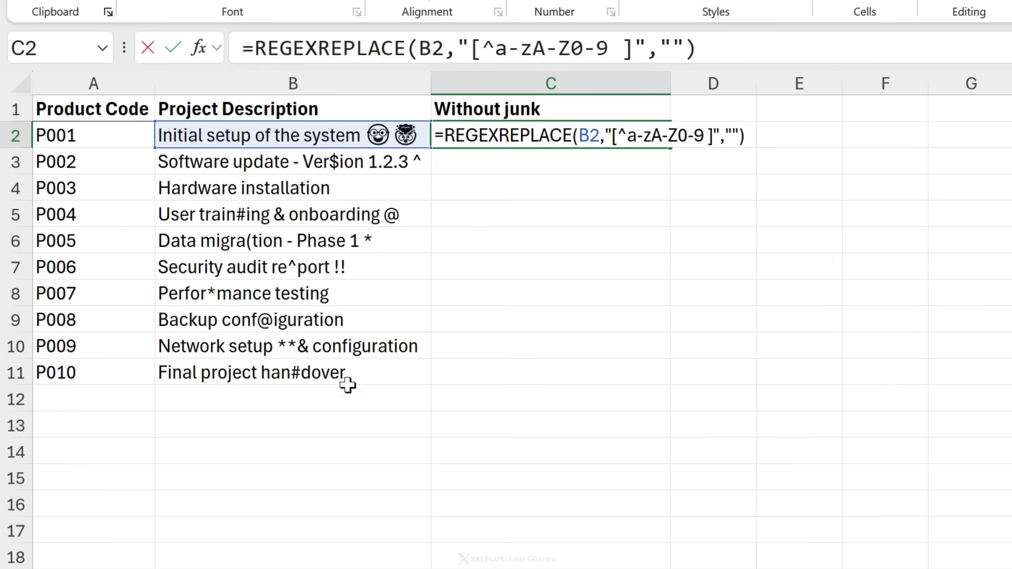
# Change the B2 reference to B2:B11 so cleaned descriptions spill through C11.
pyautogui.click(445, 50)
pyautogui.moveTo(445, 50); pyautogui.dragTo(426, 52)
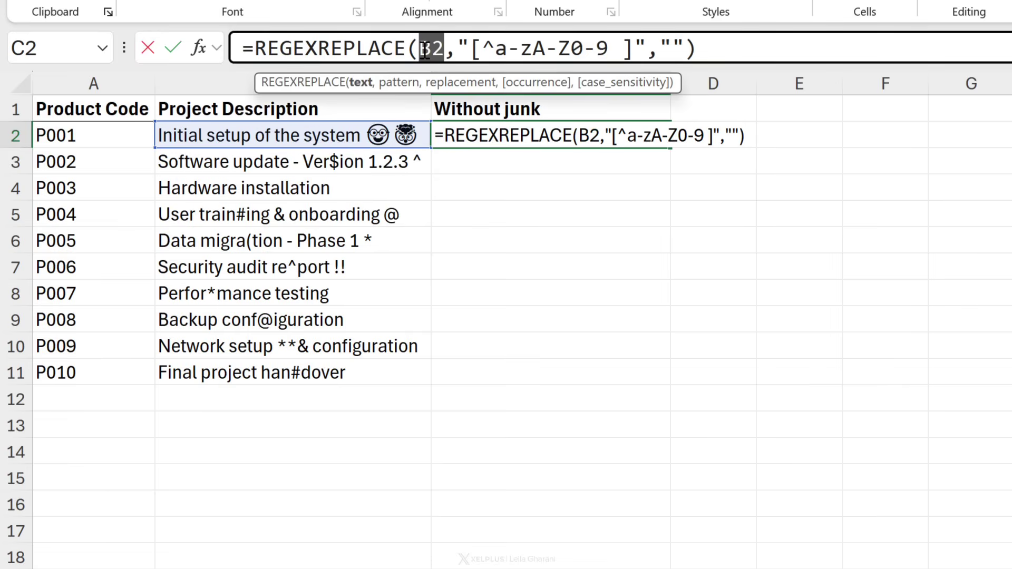
pyautogui.press('BackSpace')
pyautogui.moveTo(337, 134); pyautogui.dragTo(304, 424)
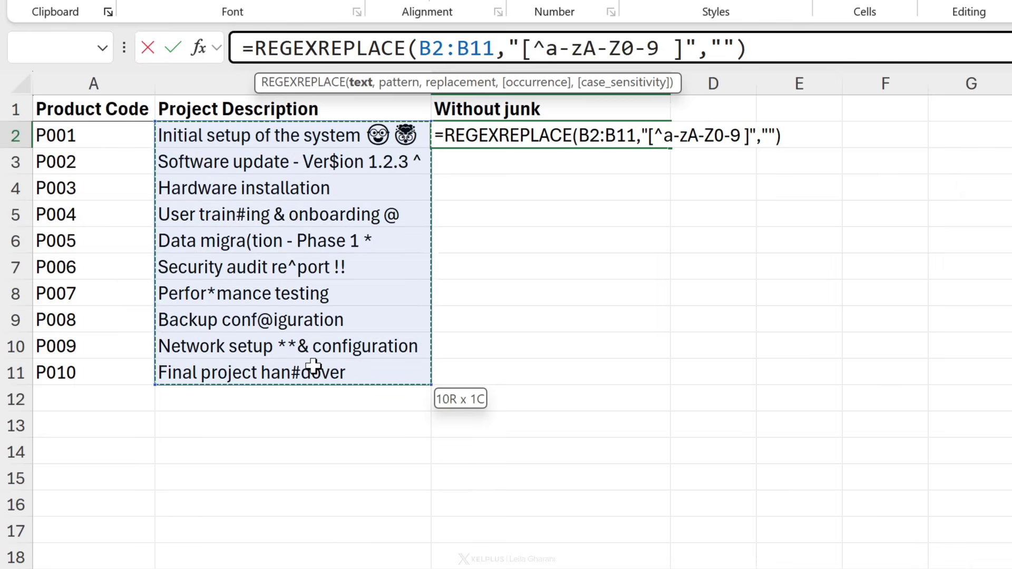
pyautogui.press('Return')
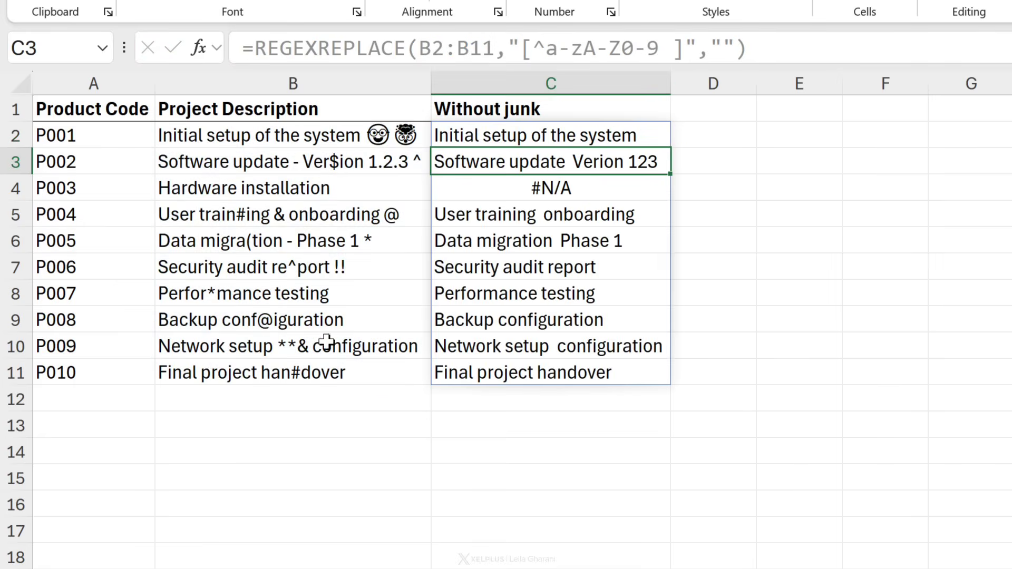
# Compare cleaned results with the originals, noting the #N/A error in C4.
pyautogui.click(527, 294)
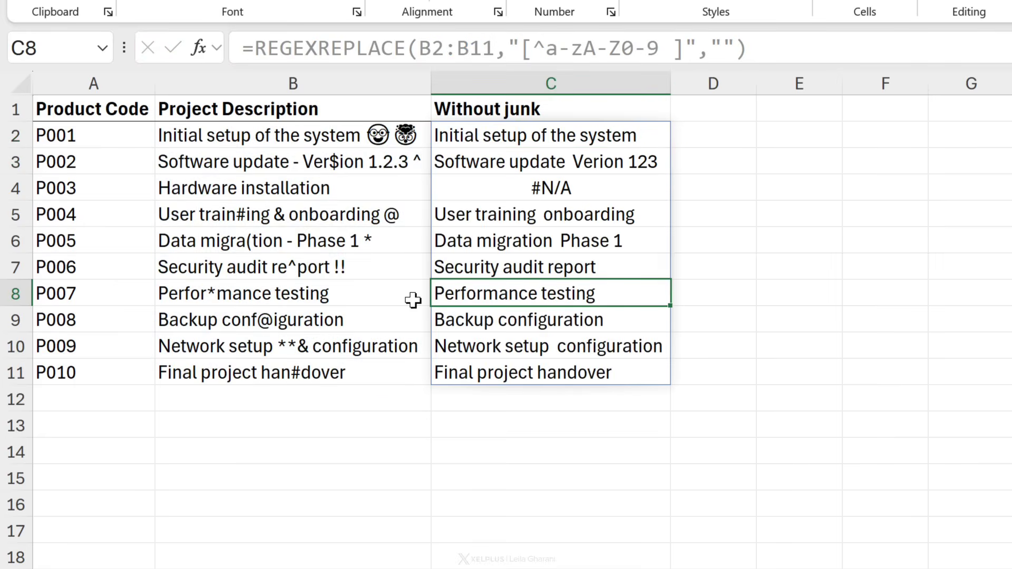
pyautogui.click(315, 272)
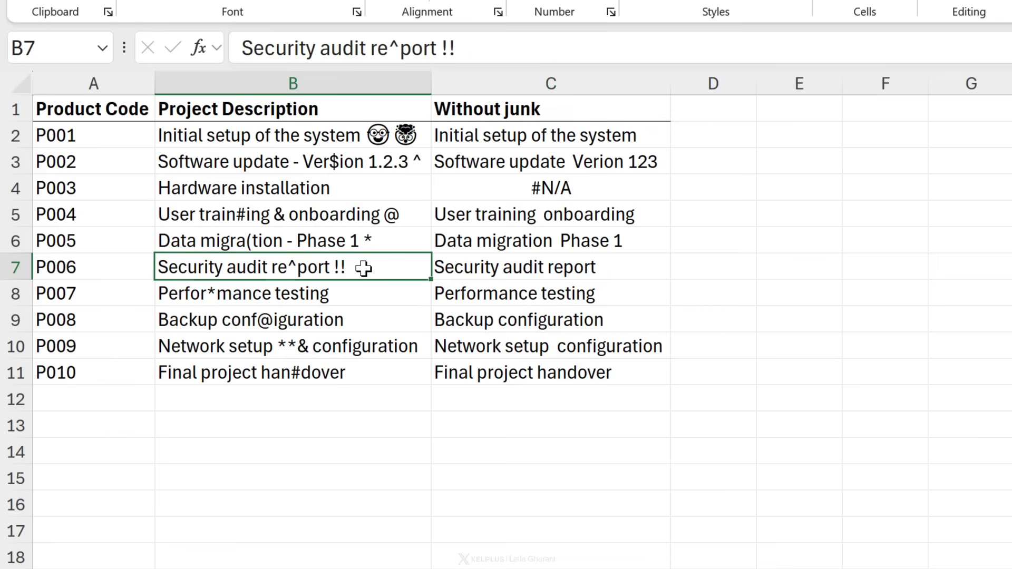
pyautogui.click(509, 268)
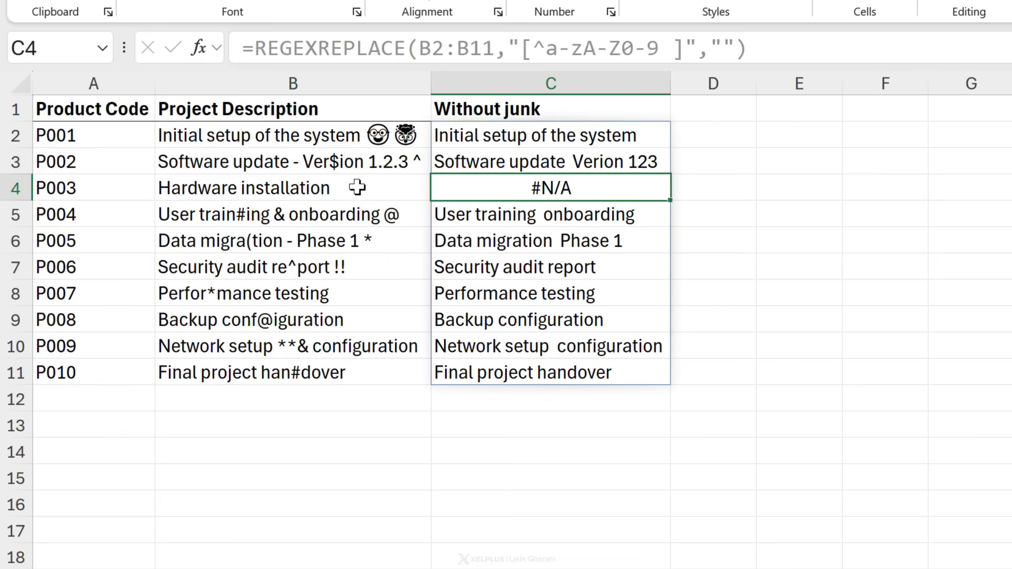
pyautogui.click(521, 188)
pyautogui.click(357, 188)
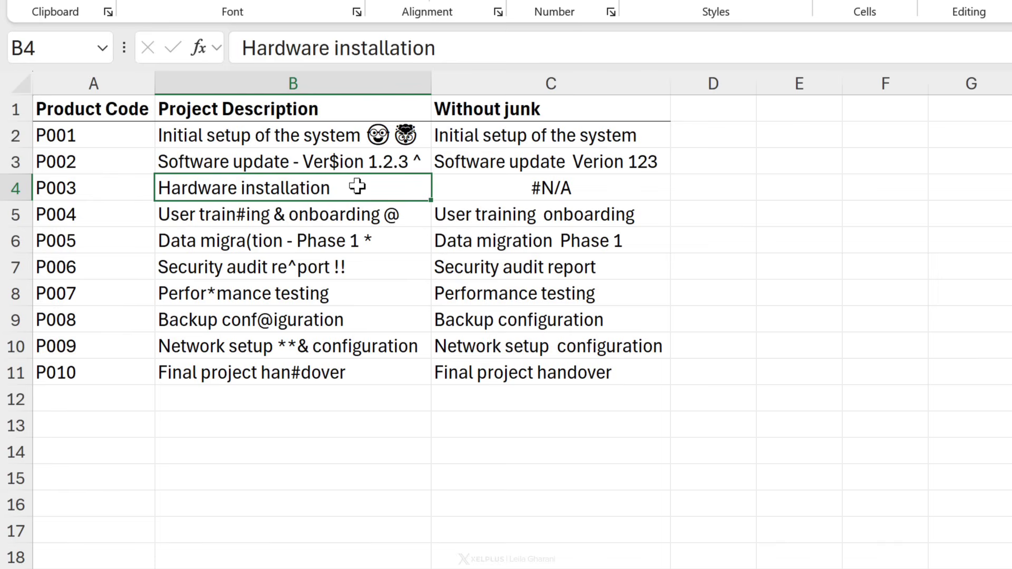
pyautogui.click(479, 190)
pyautogui.click(481, 136)
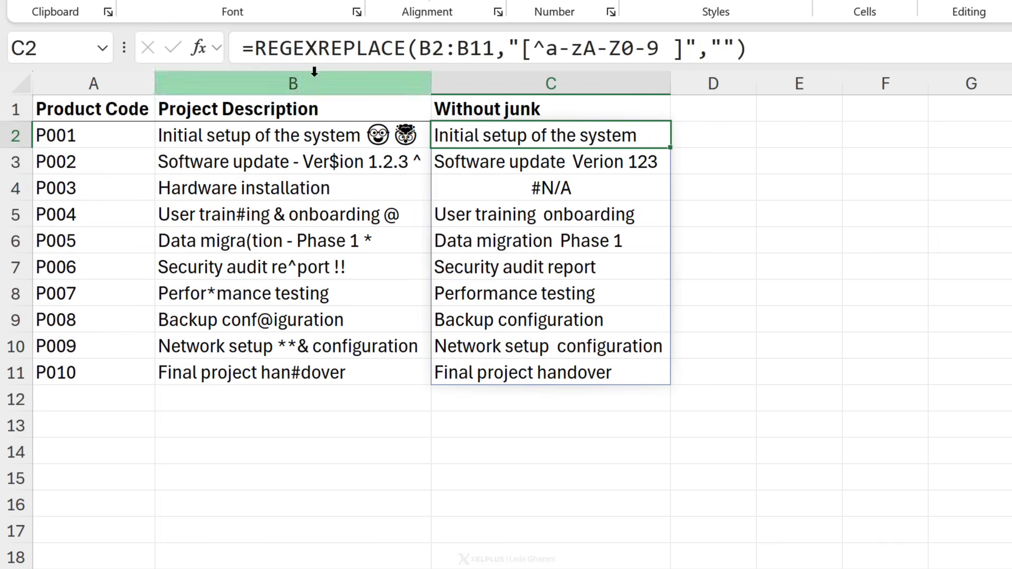
# Wrap the cleaning formula in IFERROR, falling back to the original descriptions B2:B11.
pyautogui.click(260, 46)
pyautogui.write('ifer')
pyautogui.press('Tab')
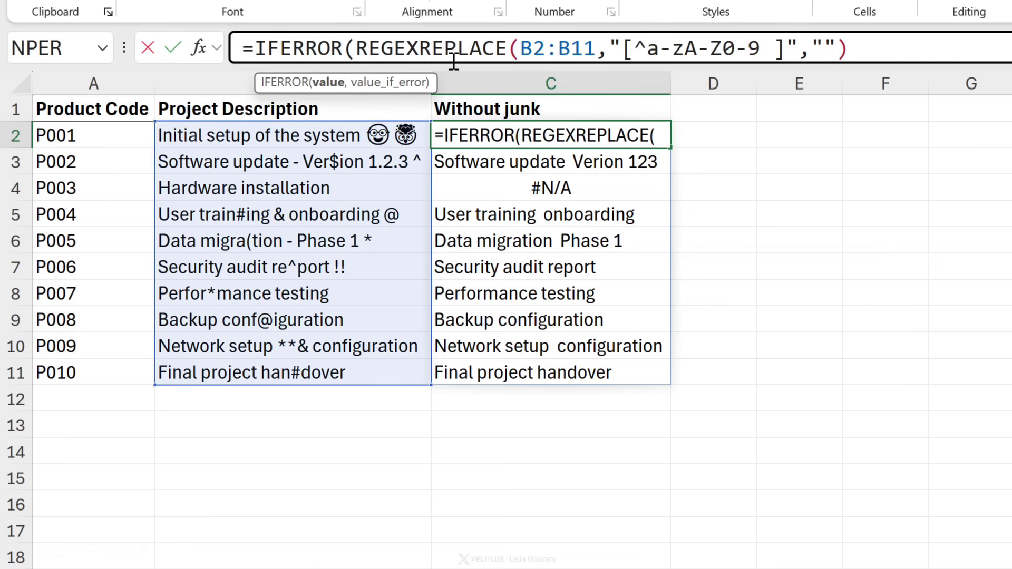
pyautogui.click(959, 47)
pyautogui.write(',')
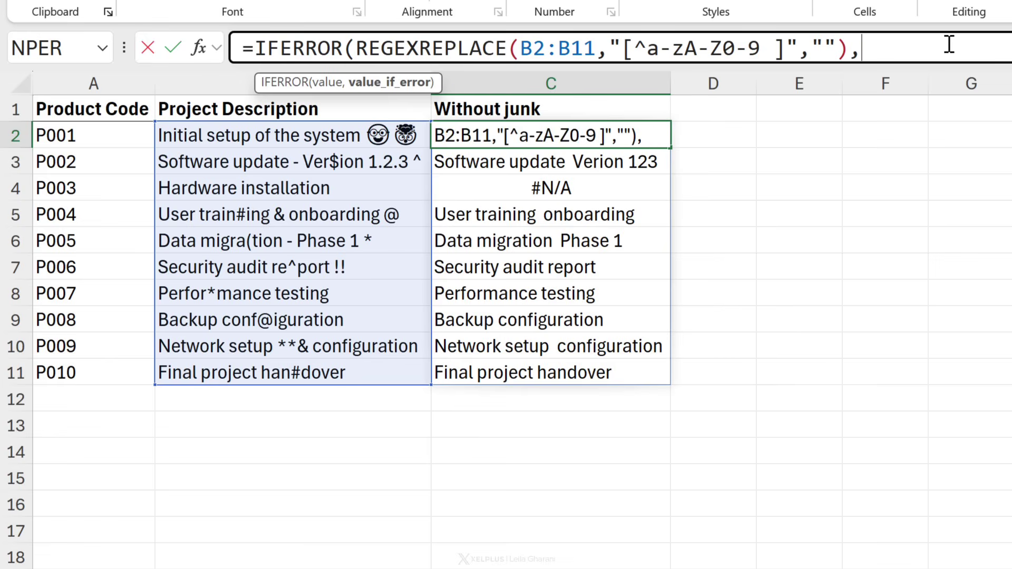
pyautogui.moveTo(290, 138); pyautogui.dragTo(307, 369)
pyautogui.write(')')
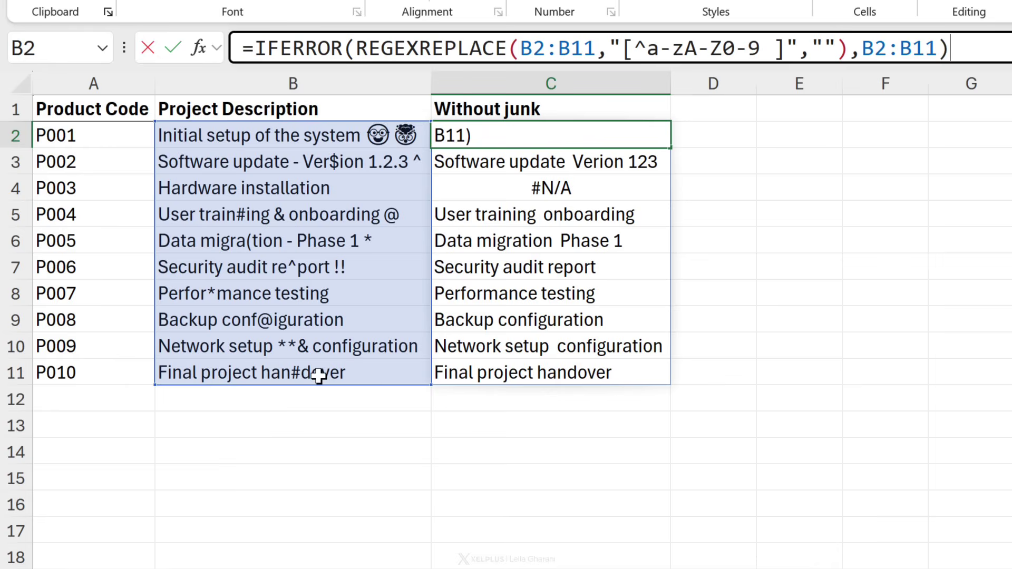
pyautogui.hotkey('ctrl', 'Return')
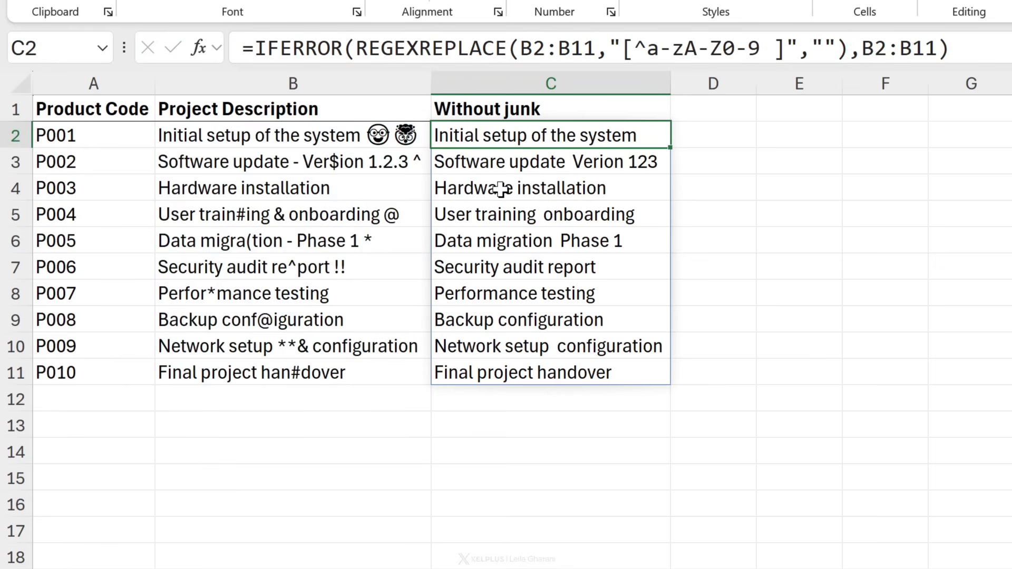
# Add & to the character class so 'User training & onboarding' keeps its ampersand.
pyautogui.click(369, 343)
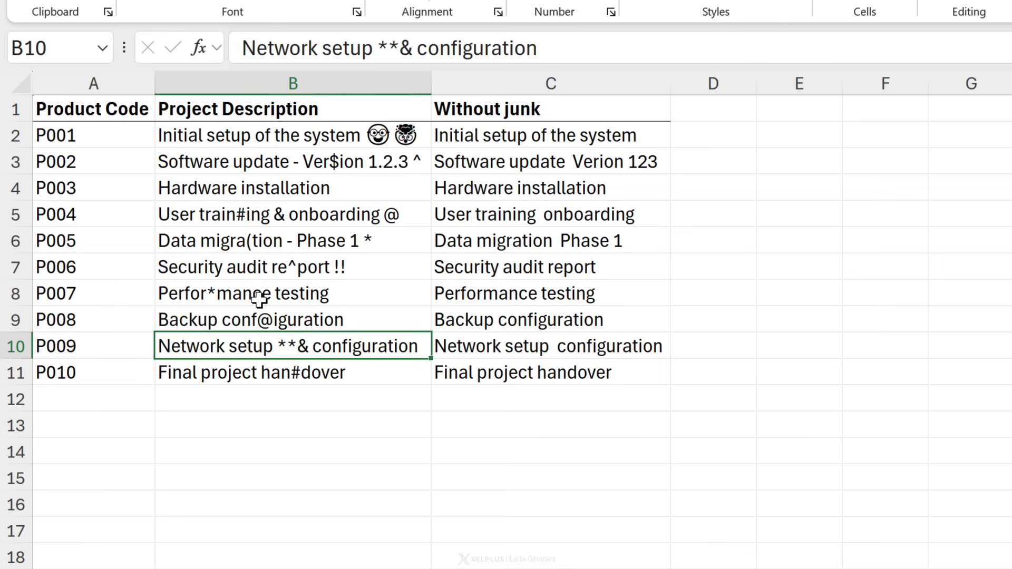
pyautogui.click(275, 221)
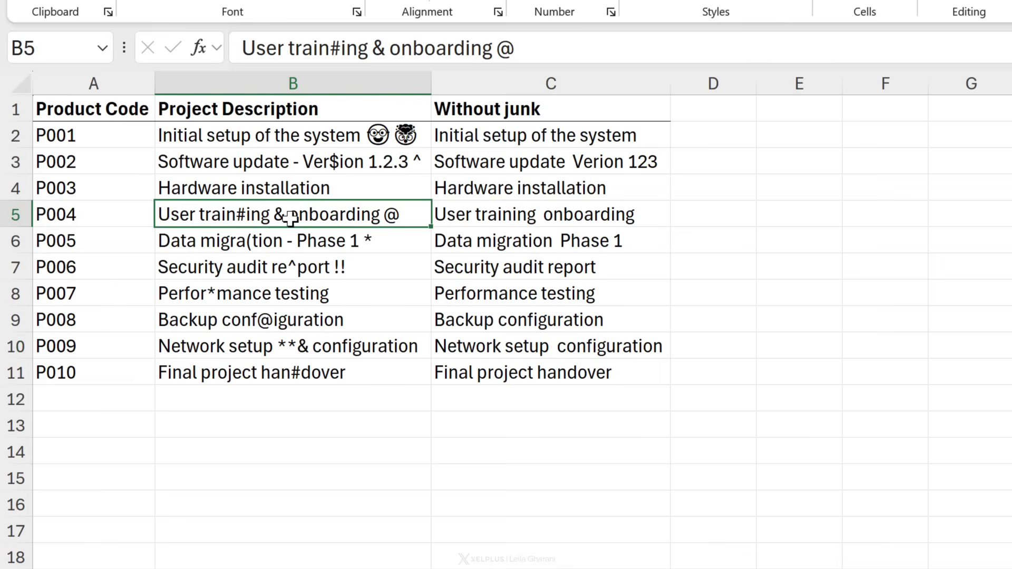
pyautogui.click(462, 137)
pyautogui.click(779, 49)
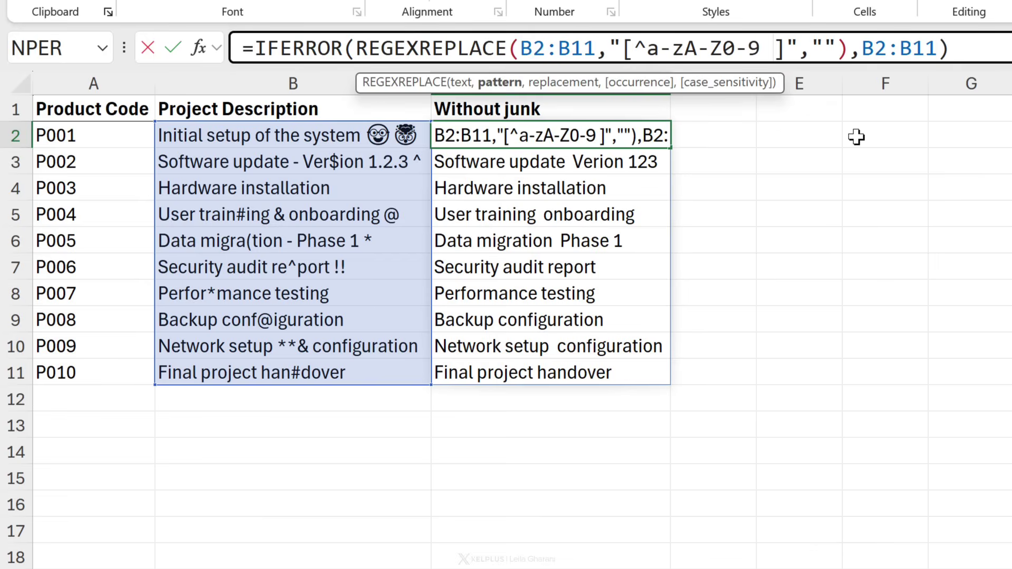
pyautogui.write('&')
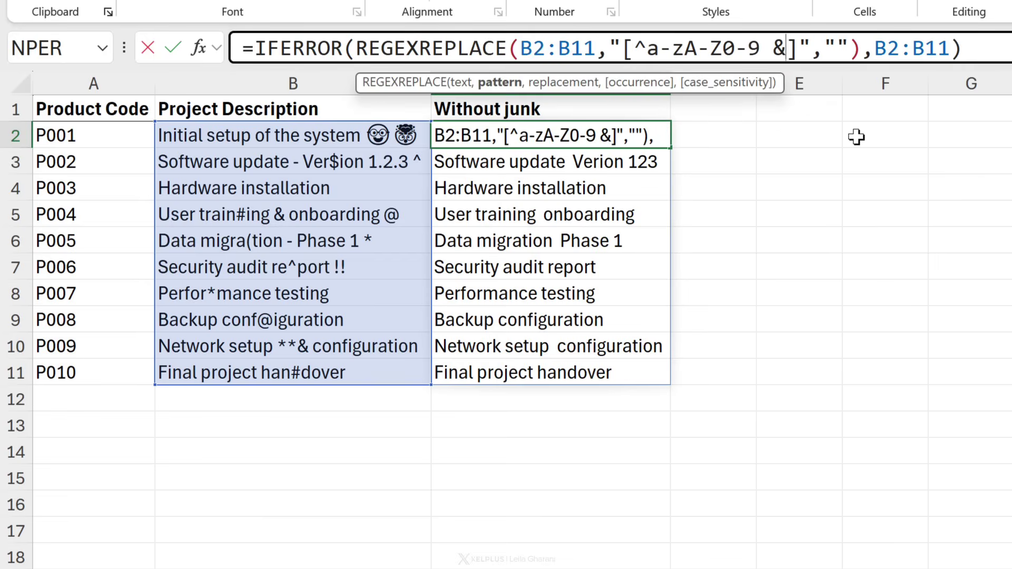
pyautogui.press('Return')
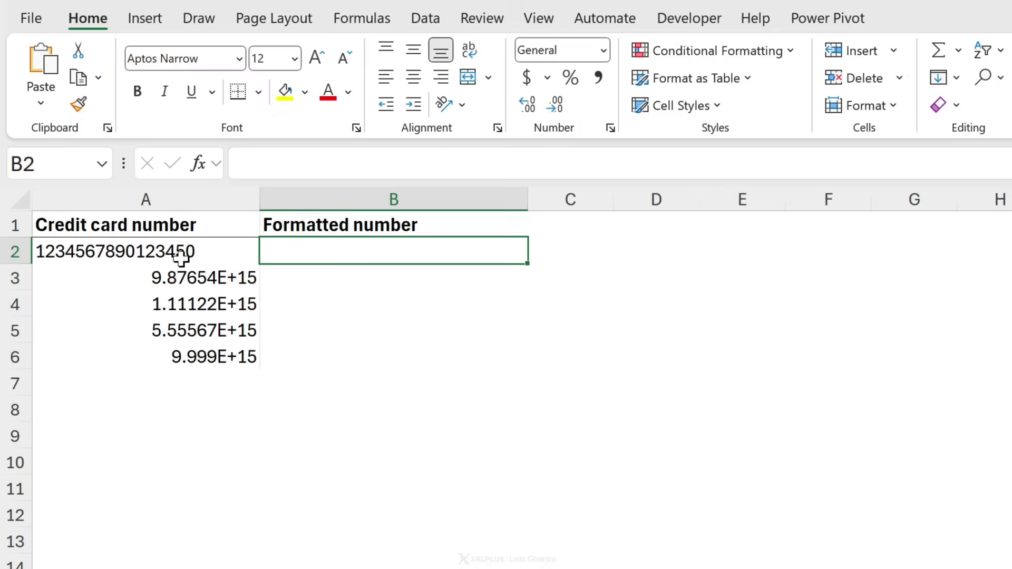
# Read the full 16-digit card numbers stored in A2, A3 and A4, then select B2.
pyautogui.click(181, 257)
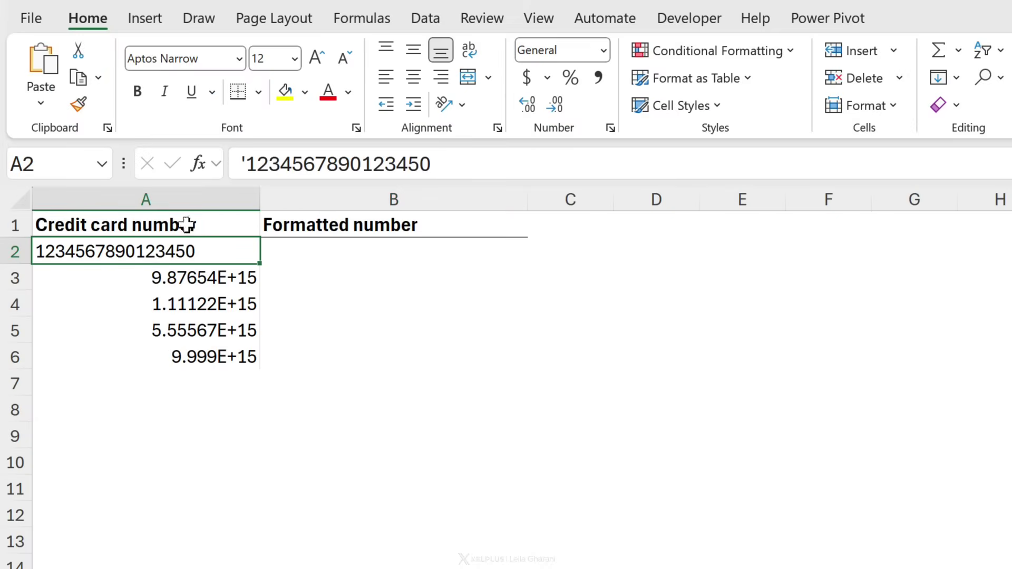
pyautogui.click(203, 283)
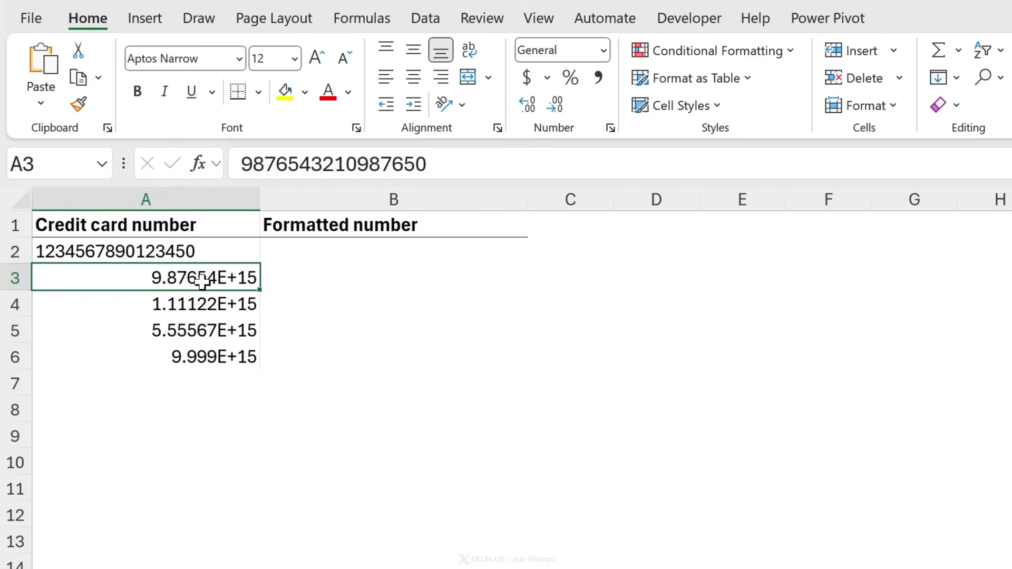
pyautogui.click(193, 308)
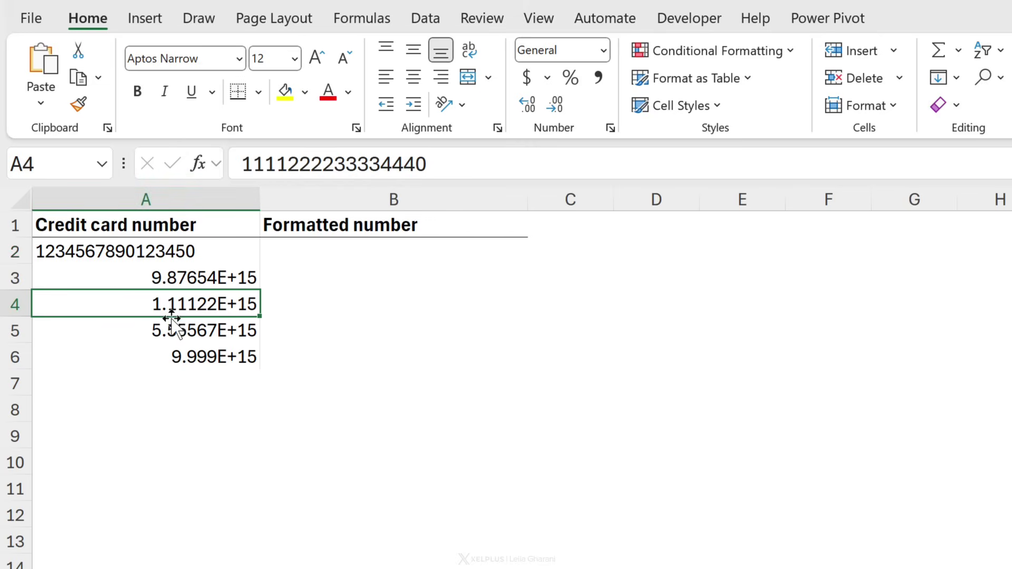
pyautogui.click(233, 281)
pyautogui.click(298, 254)
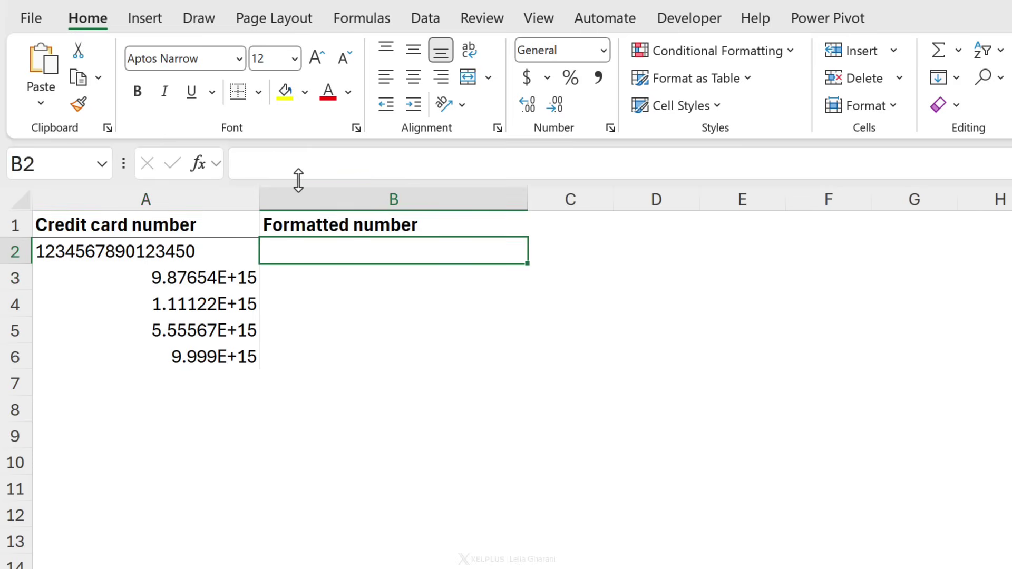
# In B2, enter =REGEXREPLACE(A2,"(.{4})(?=.{4})","") with an empty replacement to preview the grouping.
pyautogui.click(321, 168)
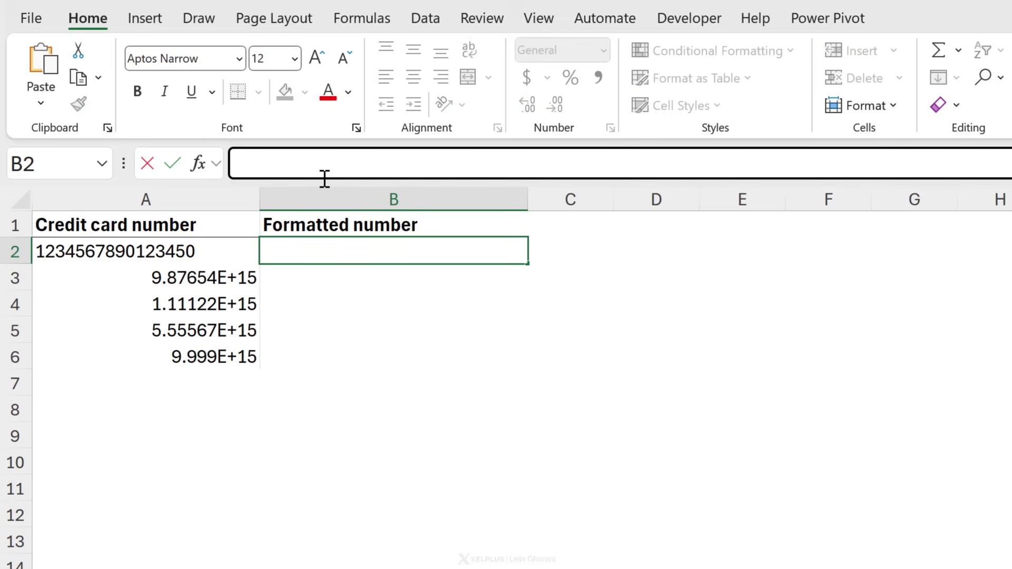
pyautogui.write('=regex')
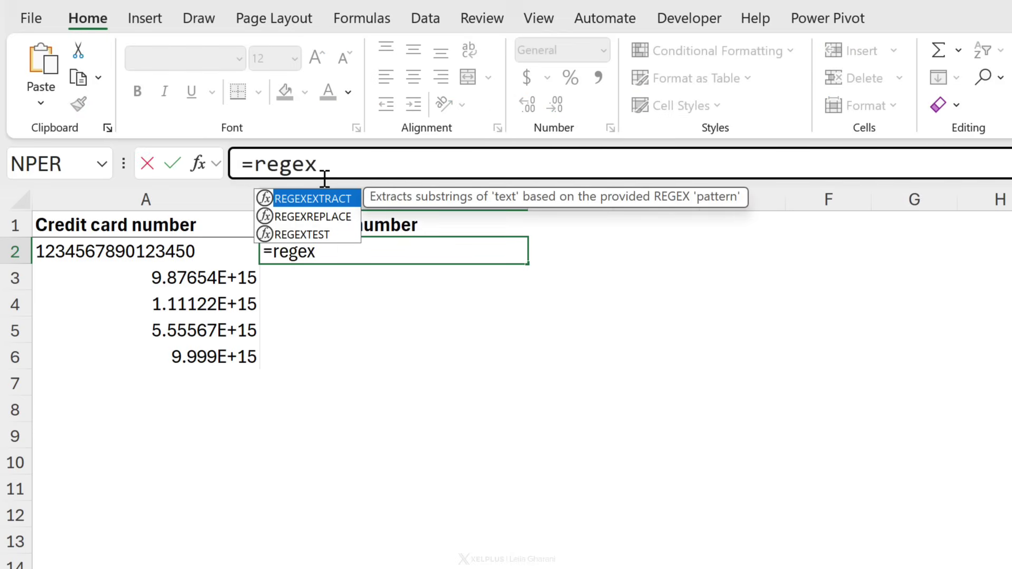
pyautogui.press('Down')
pyautogui.press('Tab')
pyautogui.click(223, 251)
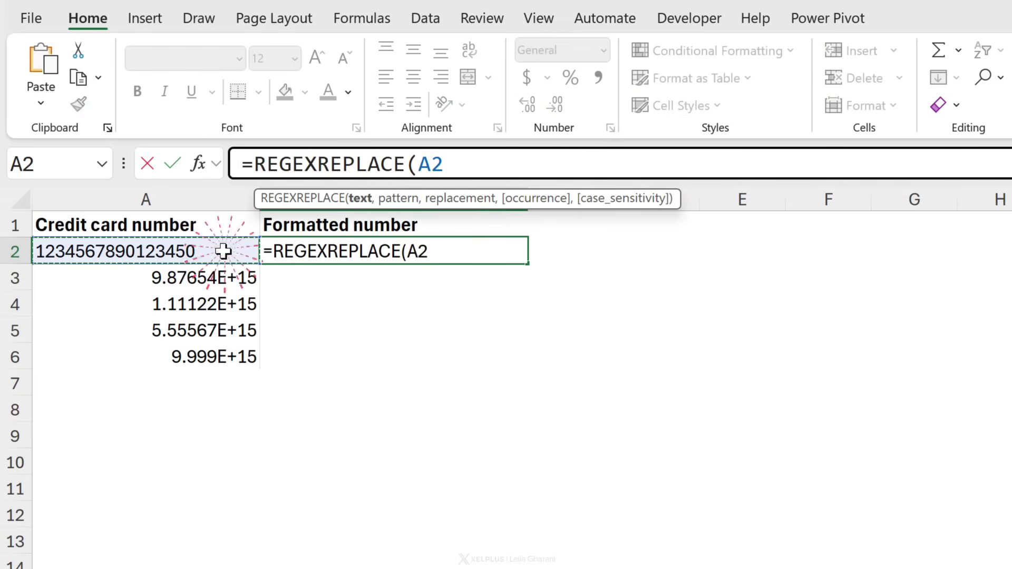
pyautogui.write(',')
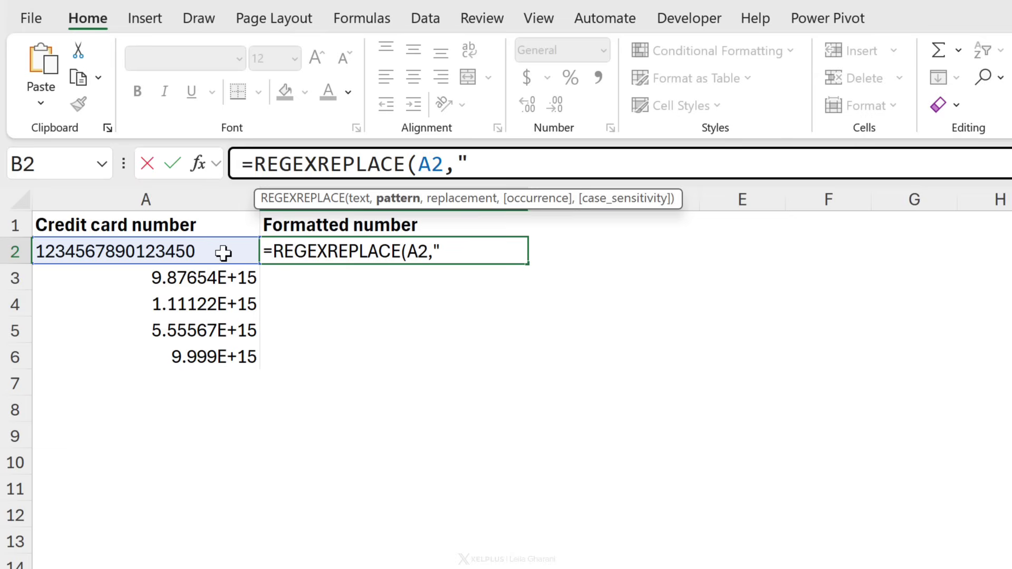
pyautogui.write('(.{4})(?=.{4})')
pyautogui.write('"')
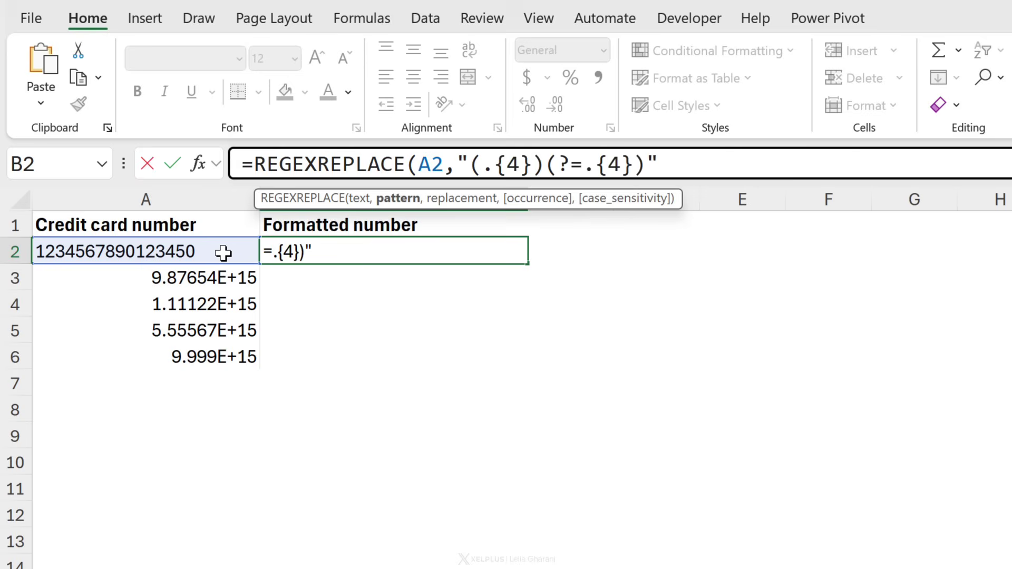
pyautogui.write(',')
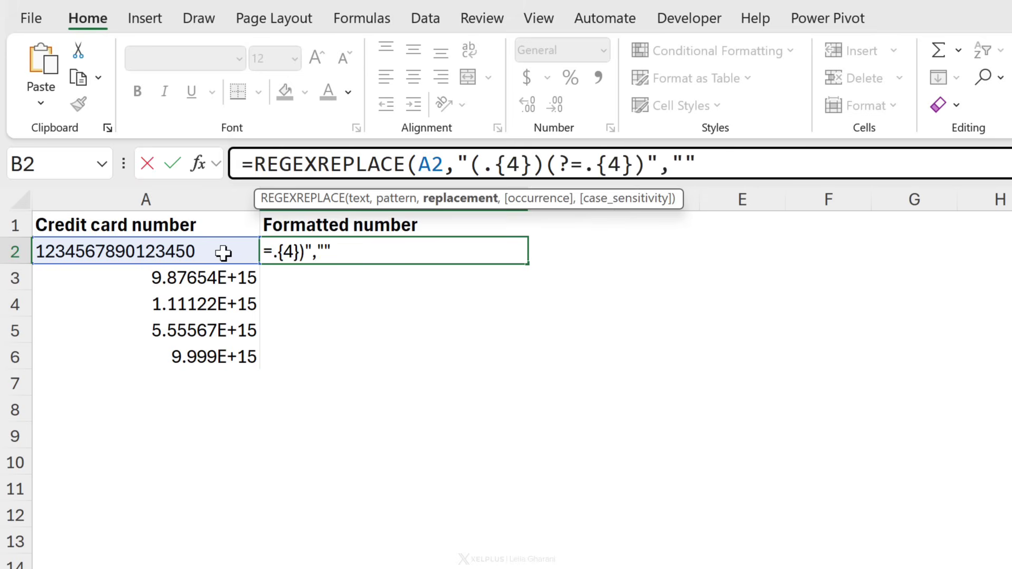
pyautogui.write('"")')
pyautogui.hotkey('ctrl', 'Return')
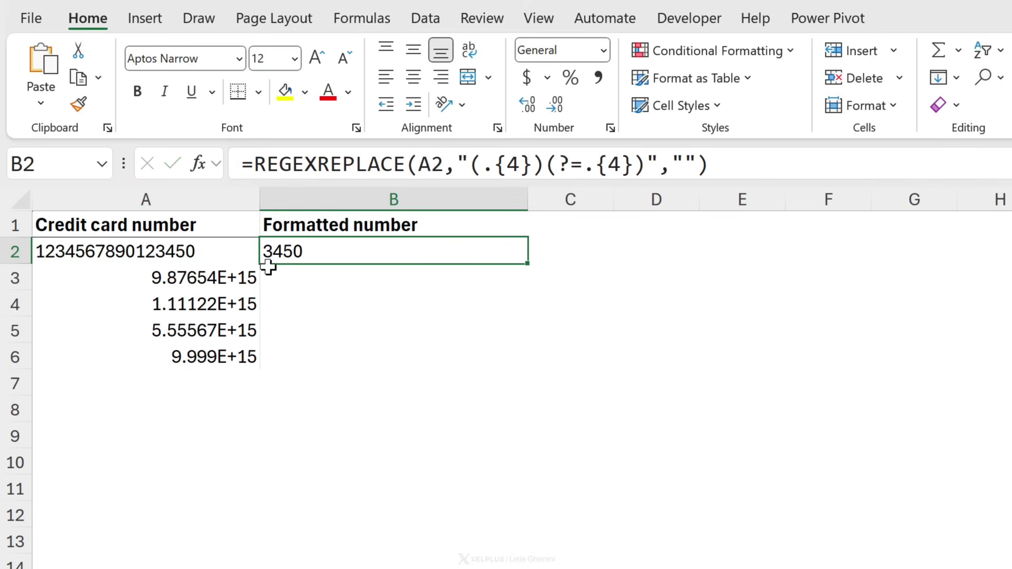
# Make the replacement "$1-" so dashes separate each four digits, and fill it down to B6.
pyautogui.click(684, 165)
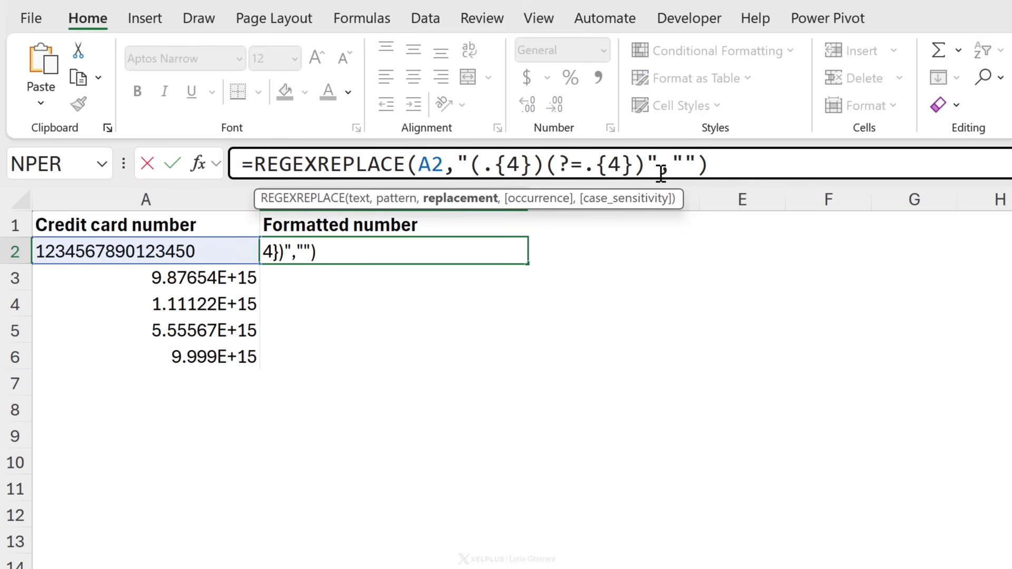
pyautogui.moveTo(645, 163); pyautogui.dragTo(473, 159)
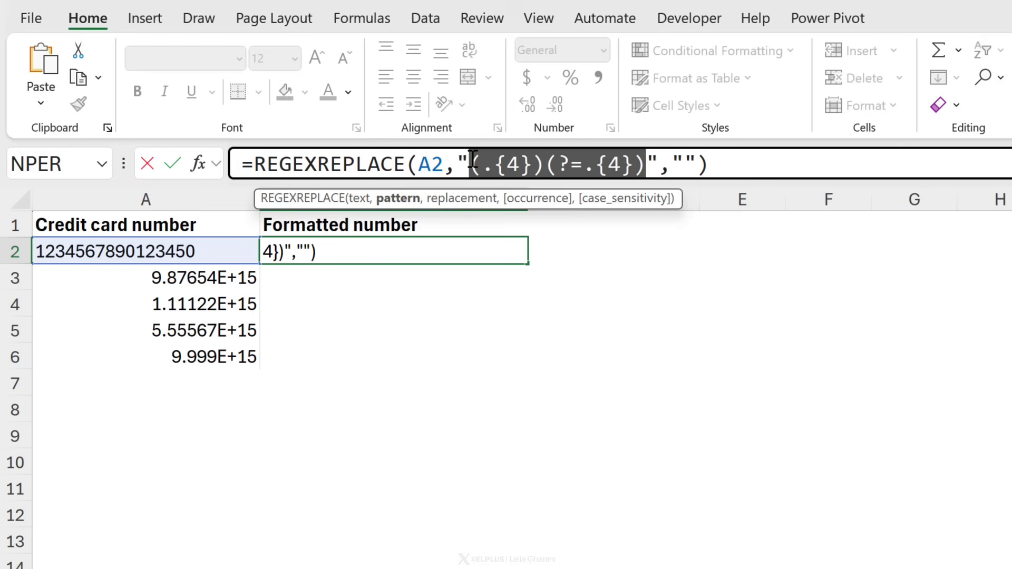
pyautogui.click(684, 165)
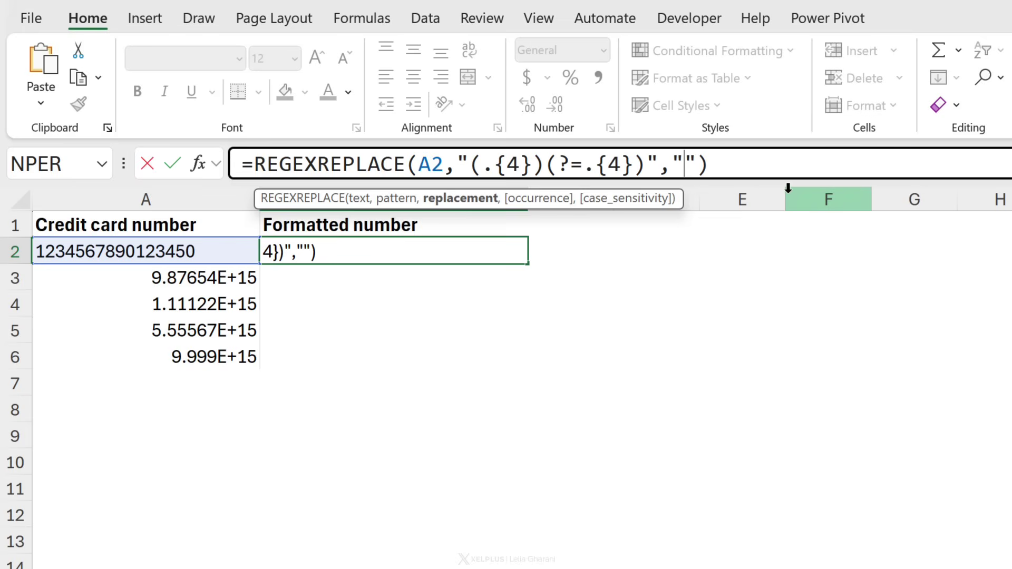
pyautogui.write('$')
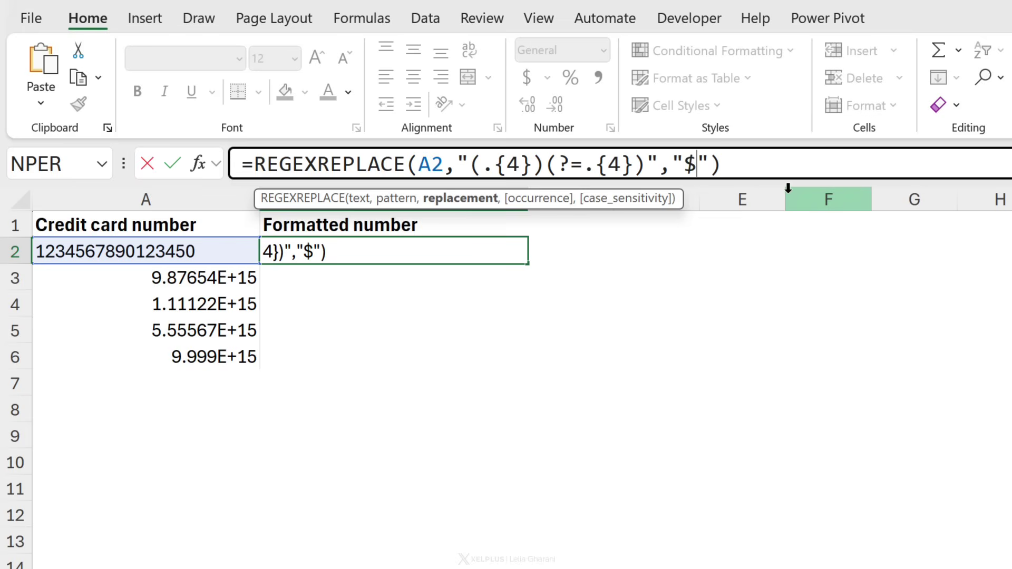
pyautogui.write('1')
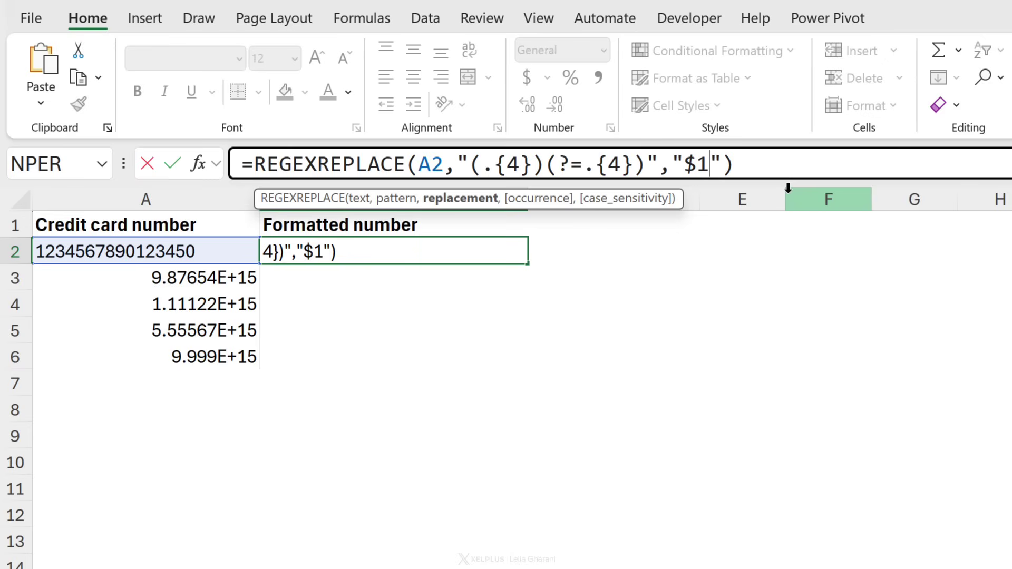
pyautogui.write('-')
pyautogui.hotkey('ctrl', 'Return')
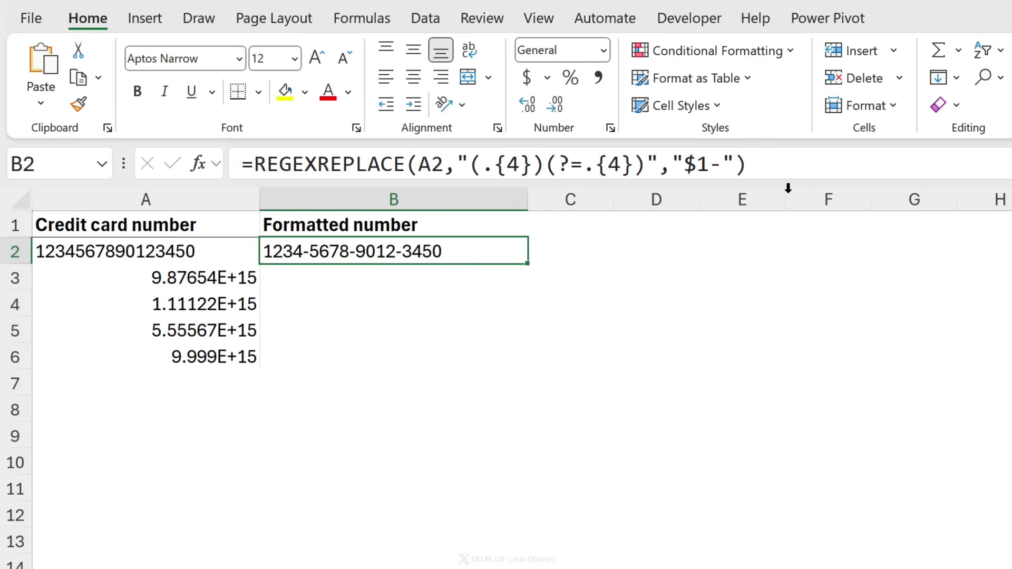
pyautogui.doubleClick(529, 267)
pyautogui.hotkey('ctrl', 'Down')
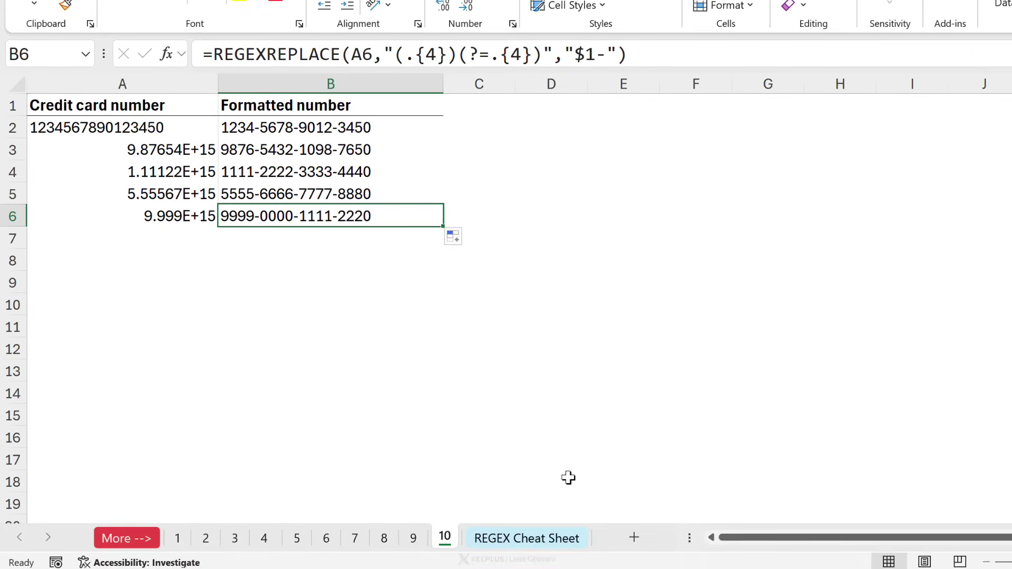
# Switch to the 'REGEX Cheat Sheet' tab showing the regex introduction and basic symbols.
pyautogui.click(527, 532)
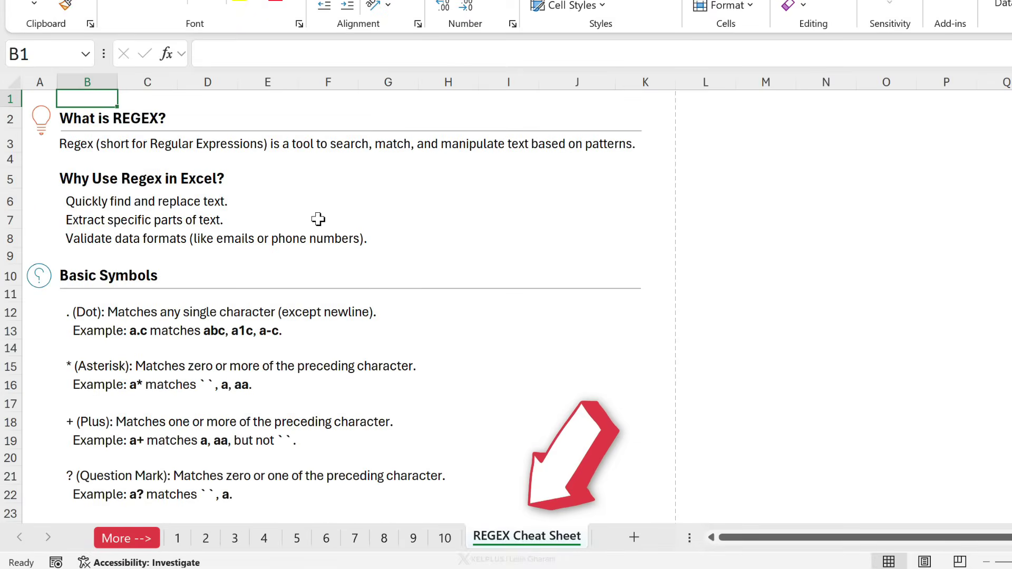